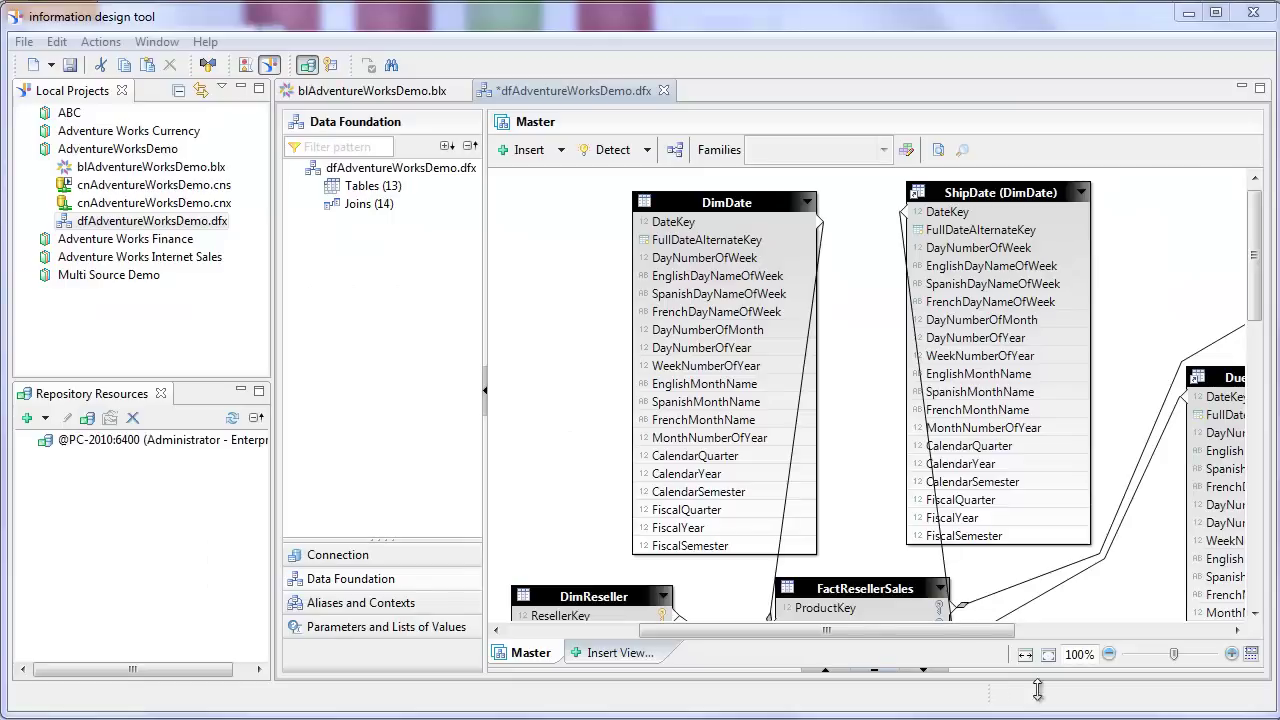
Create a list of values based on business layer objects in blAdventureWorksDemo.blx and name it RegionsPromptLOV.
{"action": "left_click", "coordinate": [393, 91]}
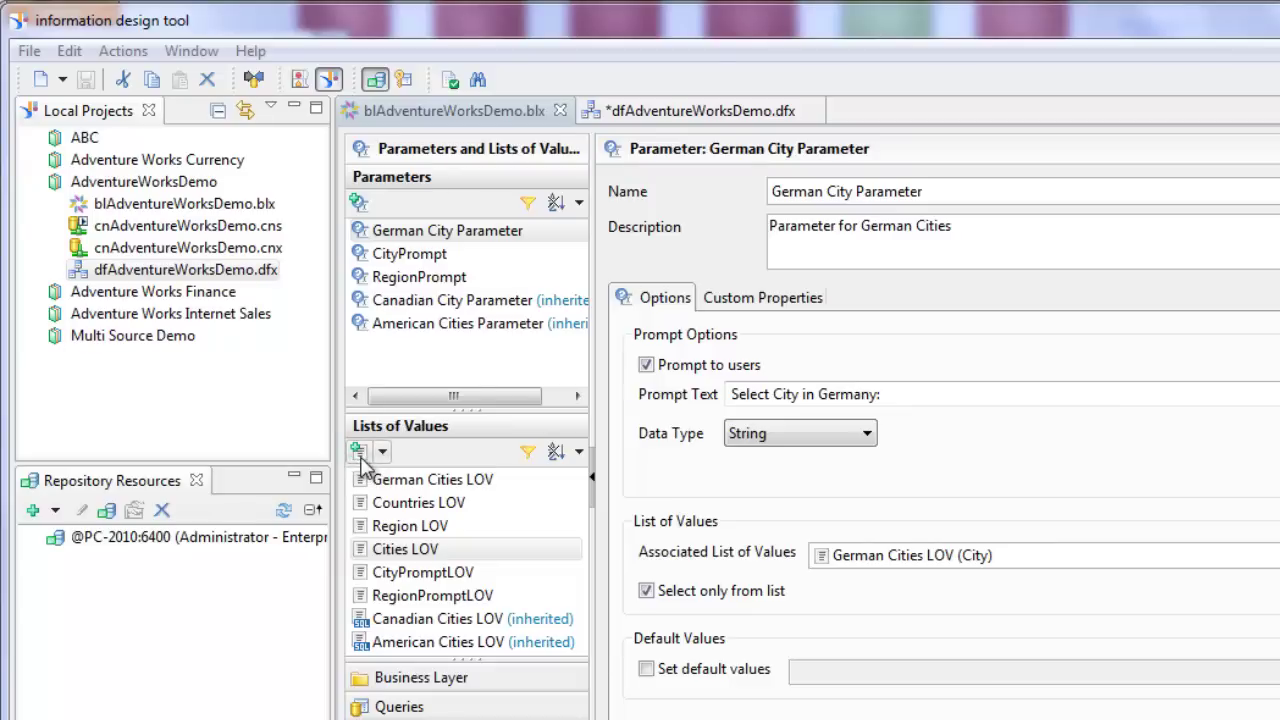
{"action": "left_click", "coordinate": [361, 459]}
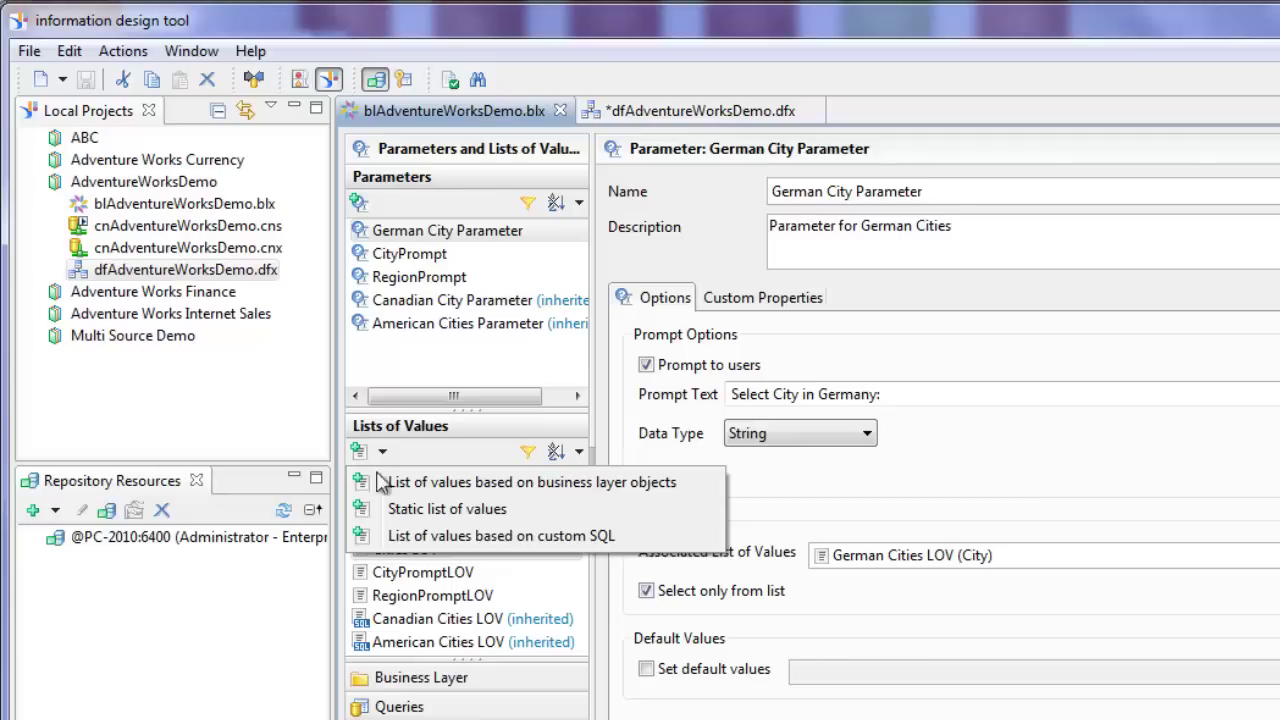
{"action": "left_click", "coordinate": [444, 490]}
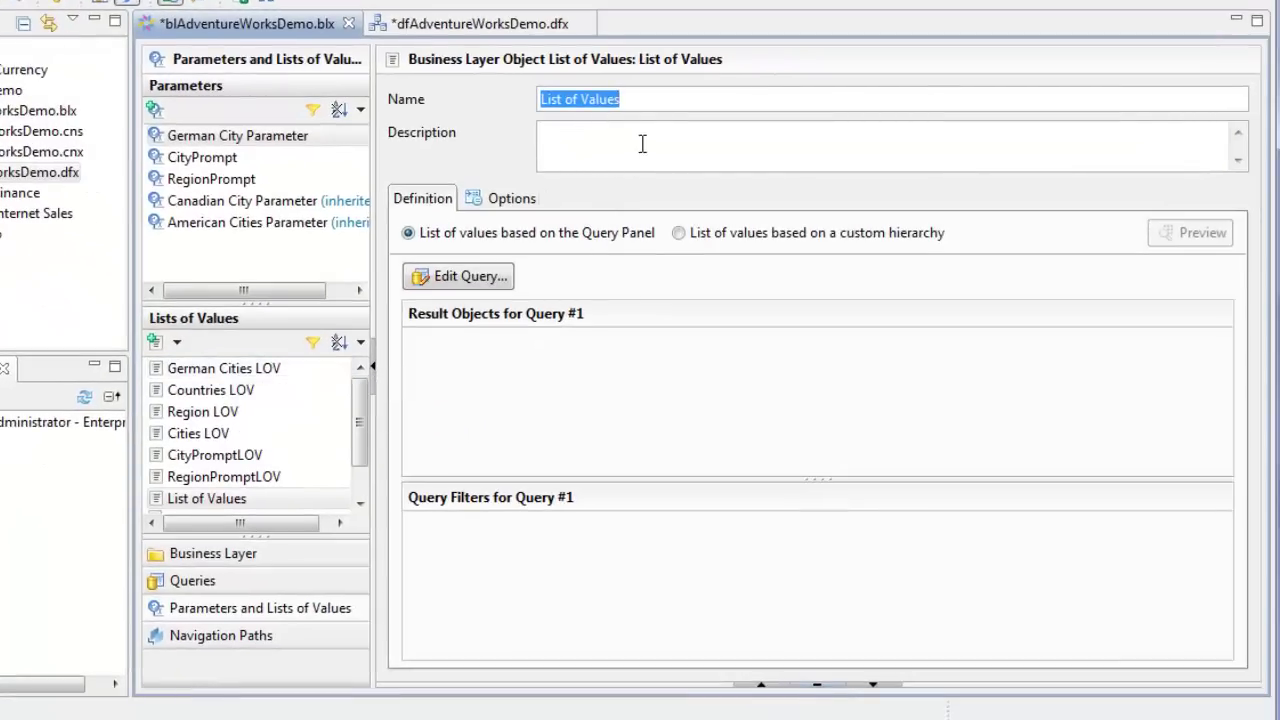
{"action": "type", "text": "RegionsPromptLOV"}
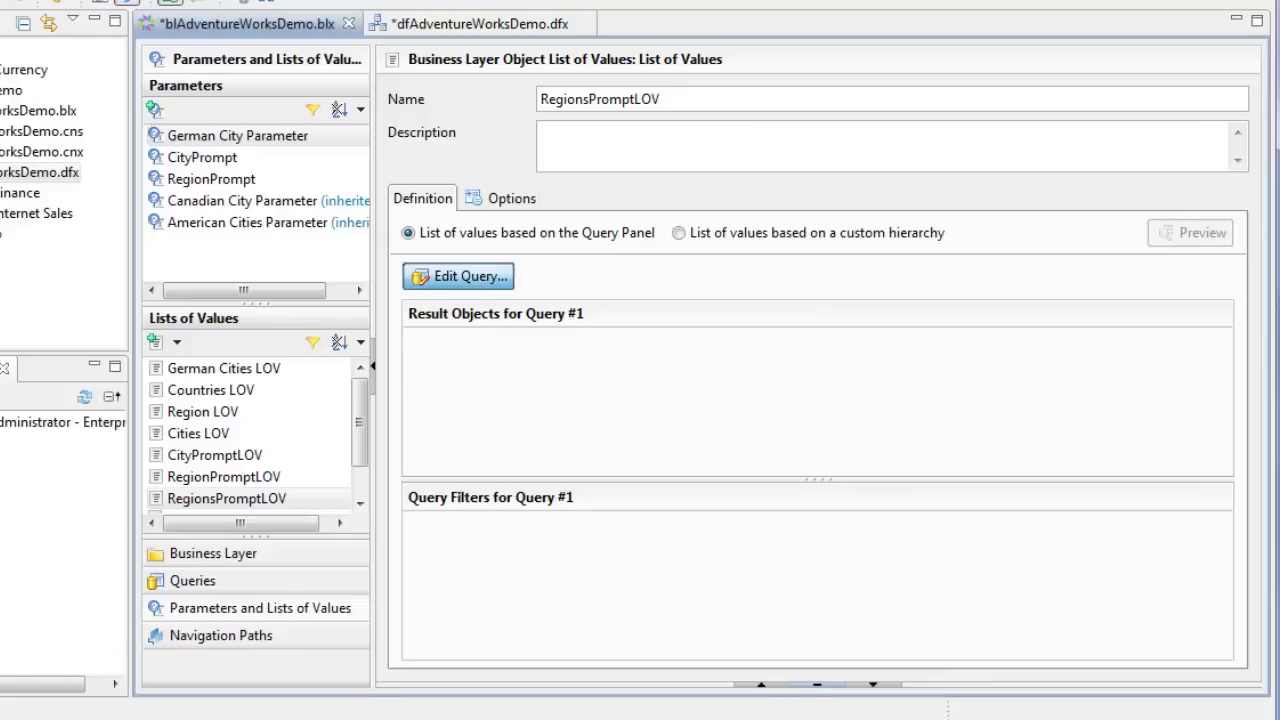
Edit the list's query and add State Province Name and Sales Territory Country from the Geography dimensions as result objects.
{"action": "left_click", "coordinate": [458, 276]}
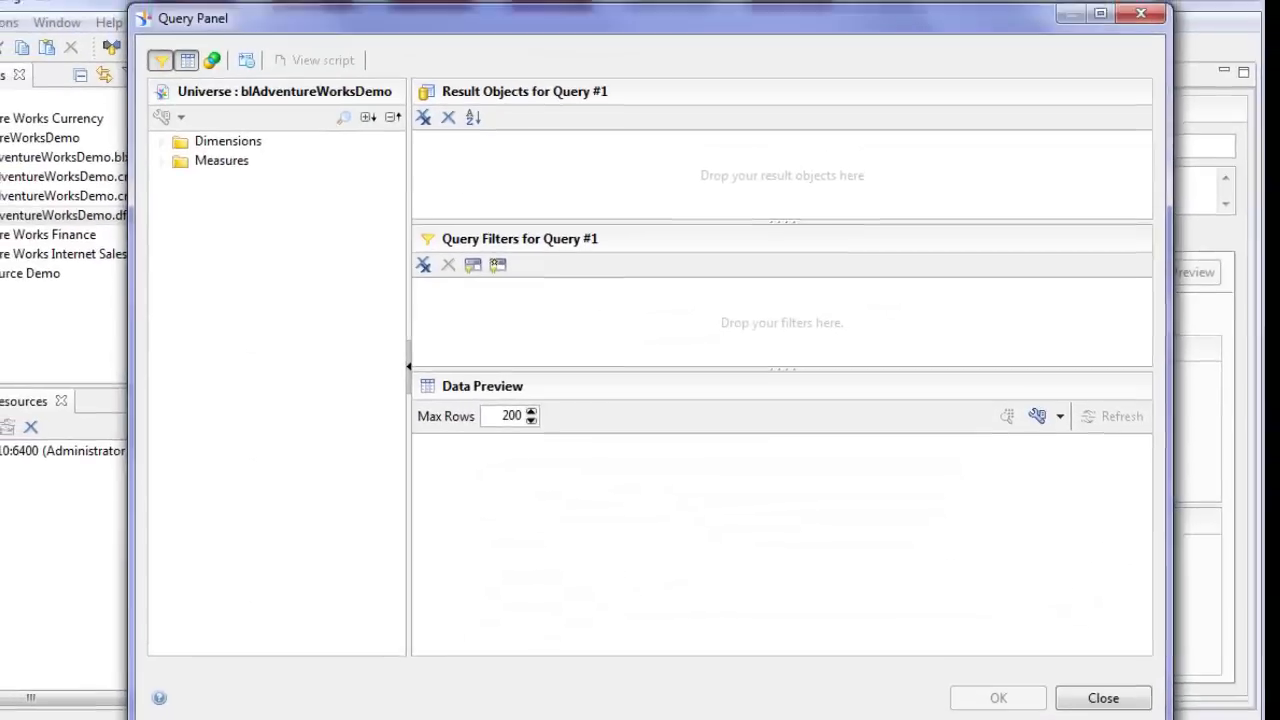
{"action": "left_click", "coordinate": [169, 148]}
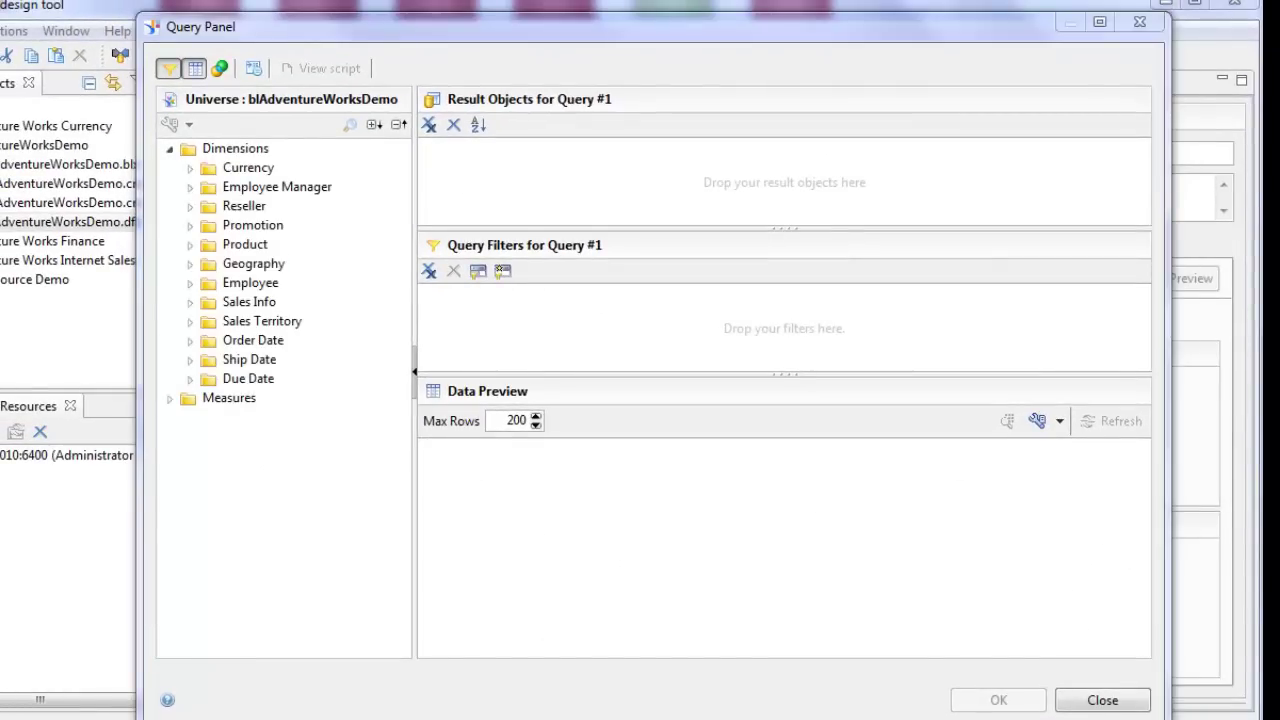
{"action": "left_click", "coordinate": [190, 263]}
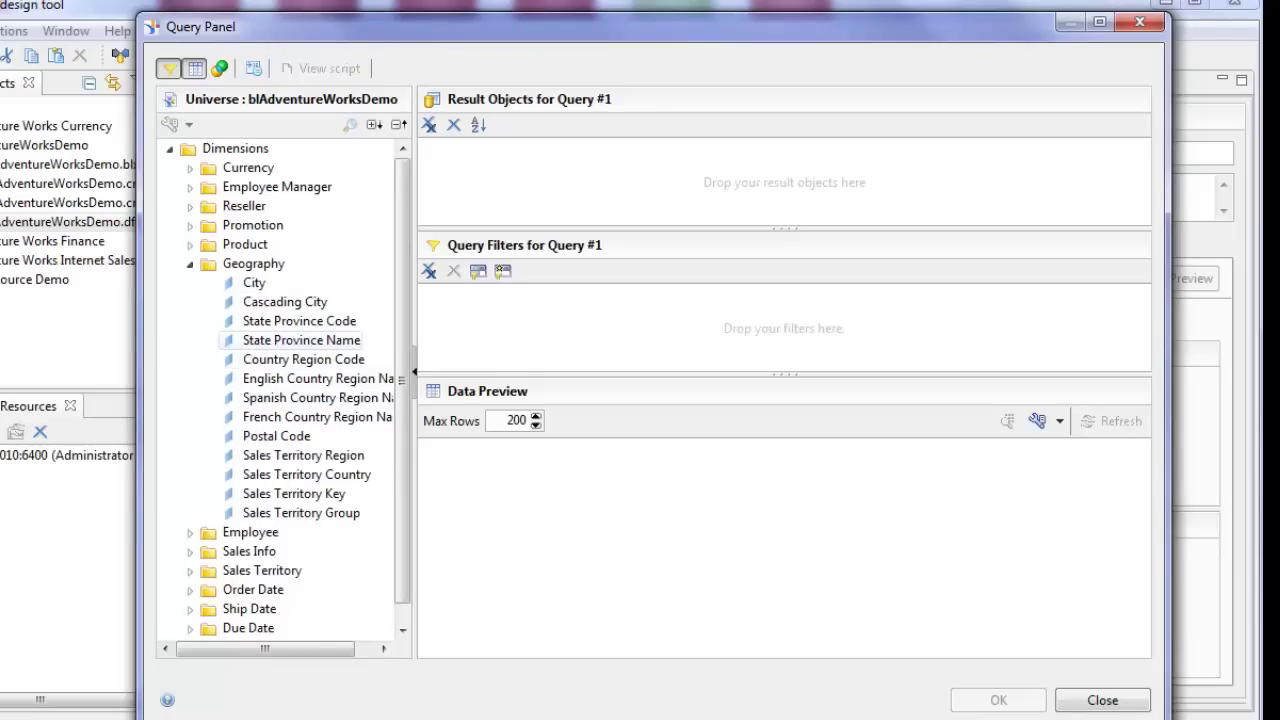
{"action": "left_click_drag", "start_coordinate": [300, 340], "coordinate": [485, 162]}
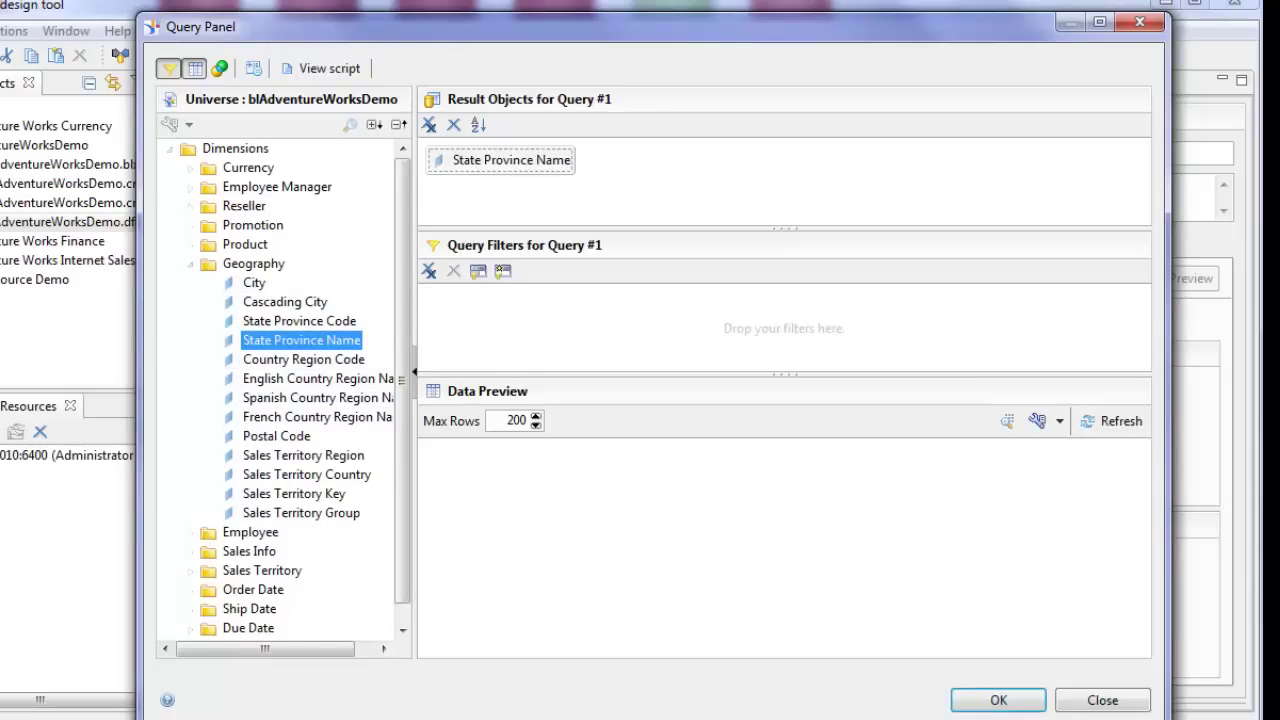
{"action": "left_click_drag", "start_coordinate": [306, 474], "coordinate": [690, 185]}
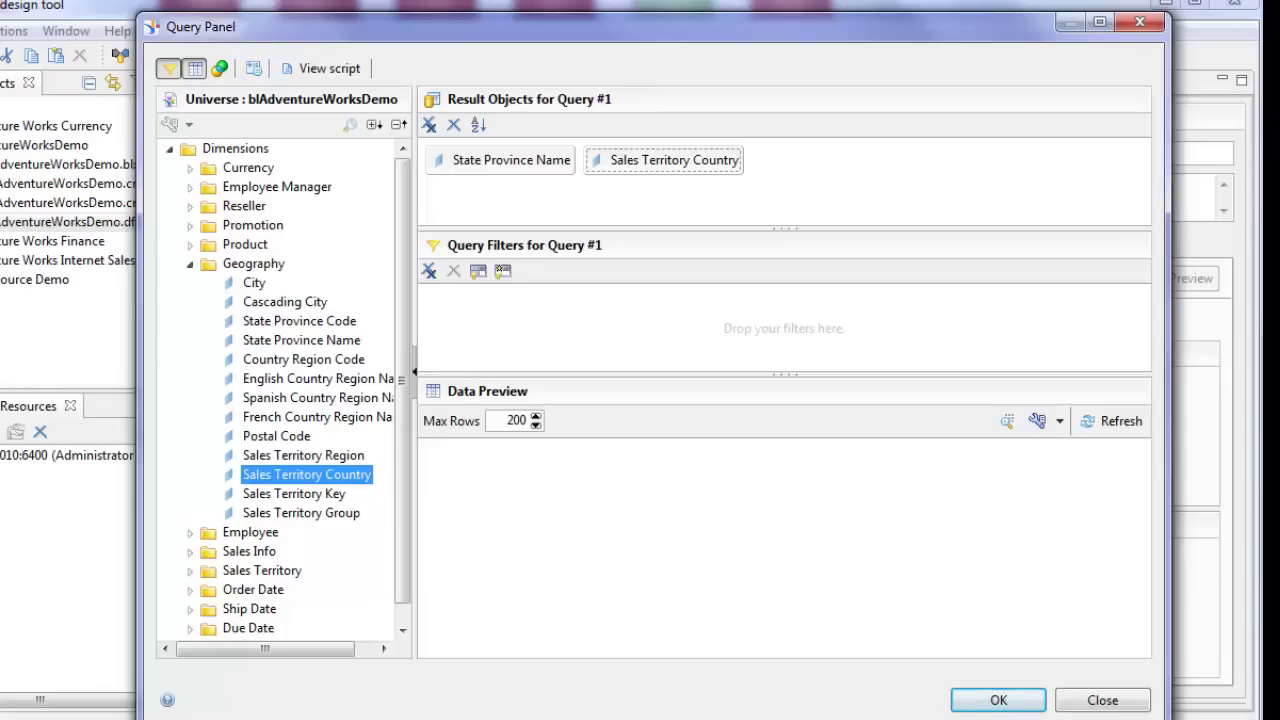
Filter the query on Sales Territory Country equal to a new prompt with the text "1. Select Country".
{"action": "left_click_drag", "start_coordinate": [664, 160], "coordinate": [643, 334]}
{"action": "key", "text": "alt+Down"}
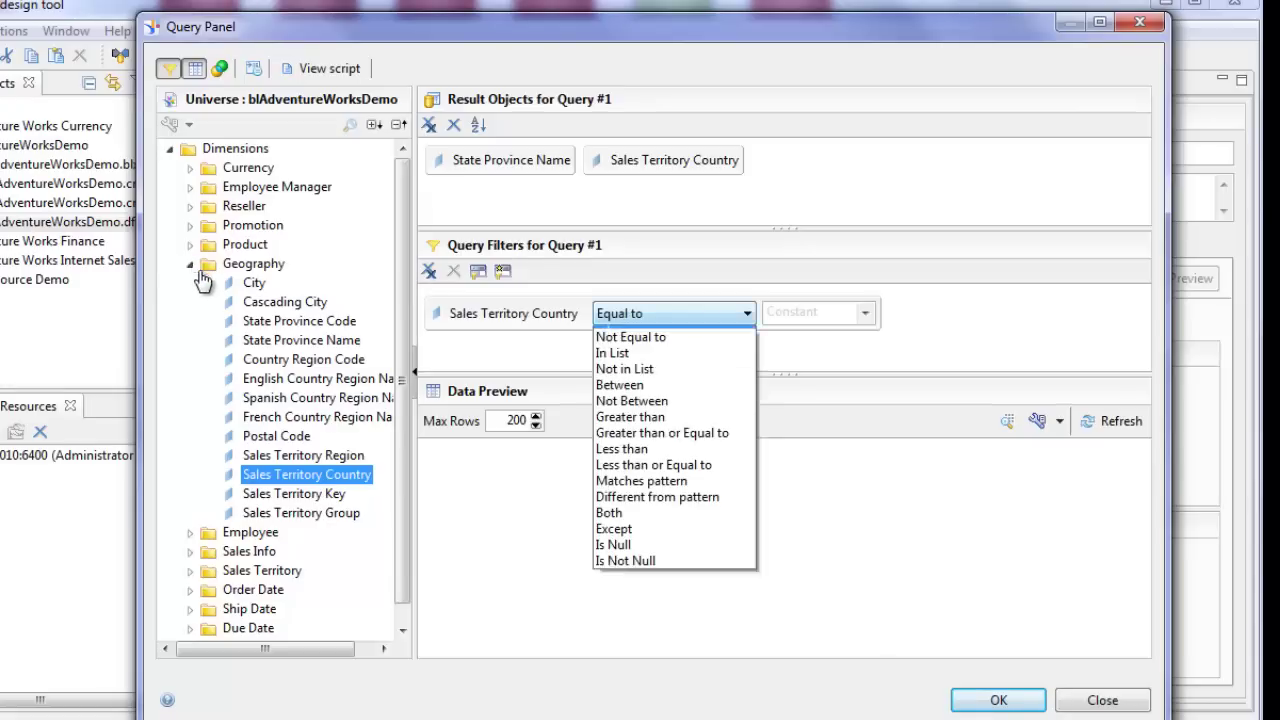
{"action": "key", "text": "Escape"}
{"action": "key", "text": "Tab"}
{"action": "key", "text": "alt+Down"}
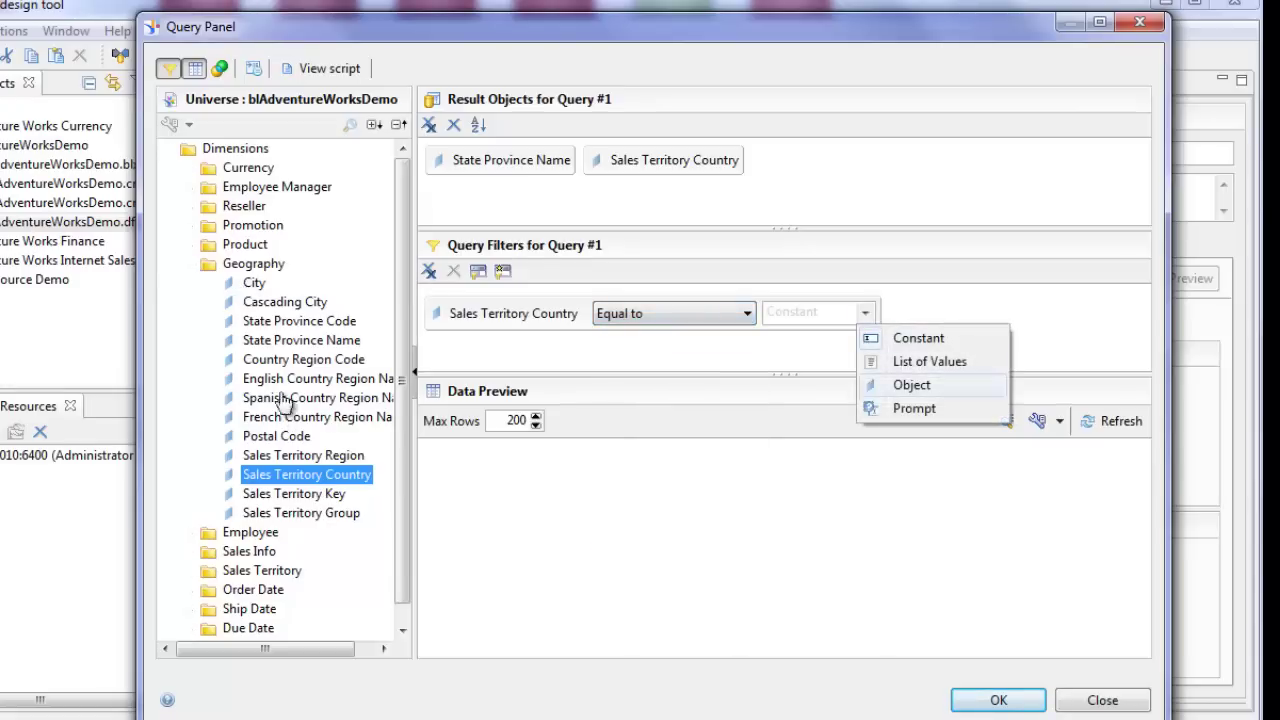
{"action": "key", "text": "Return"}
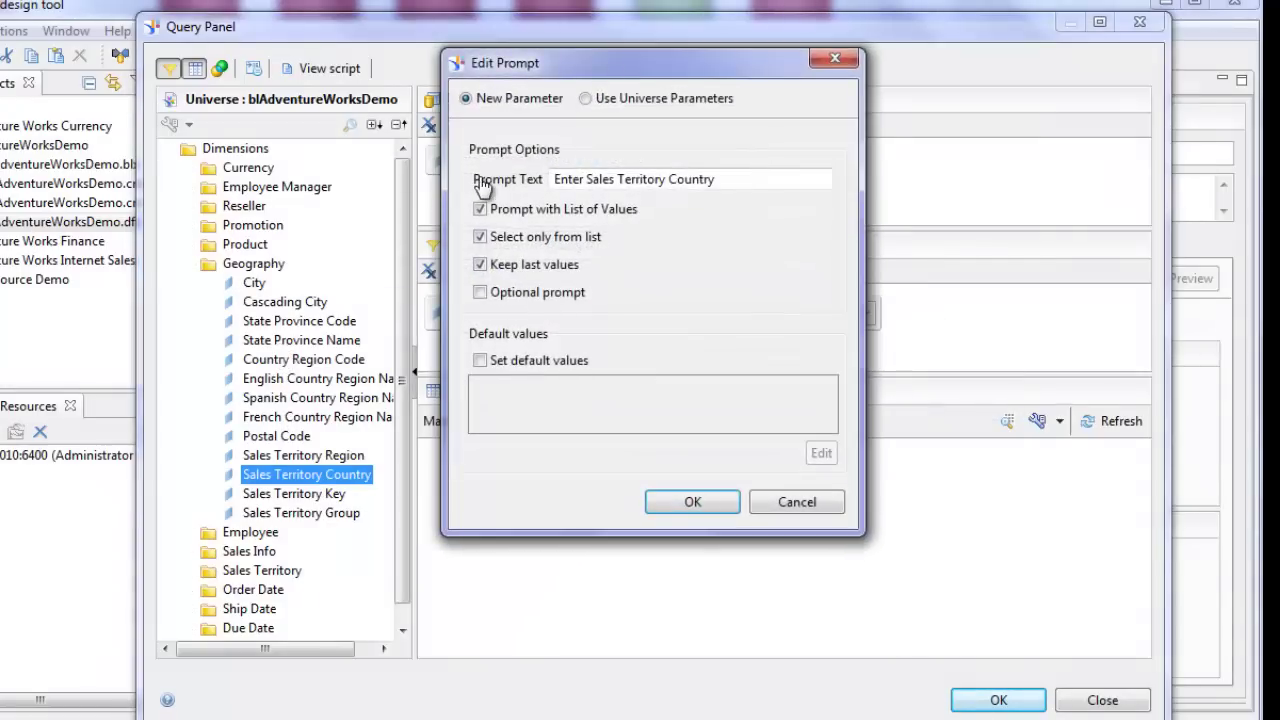
{"action": "type", "text": "1. Select Country"}
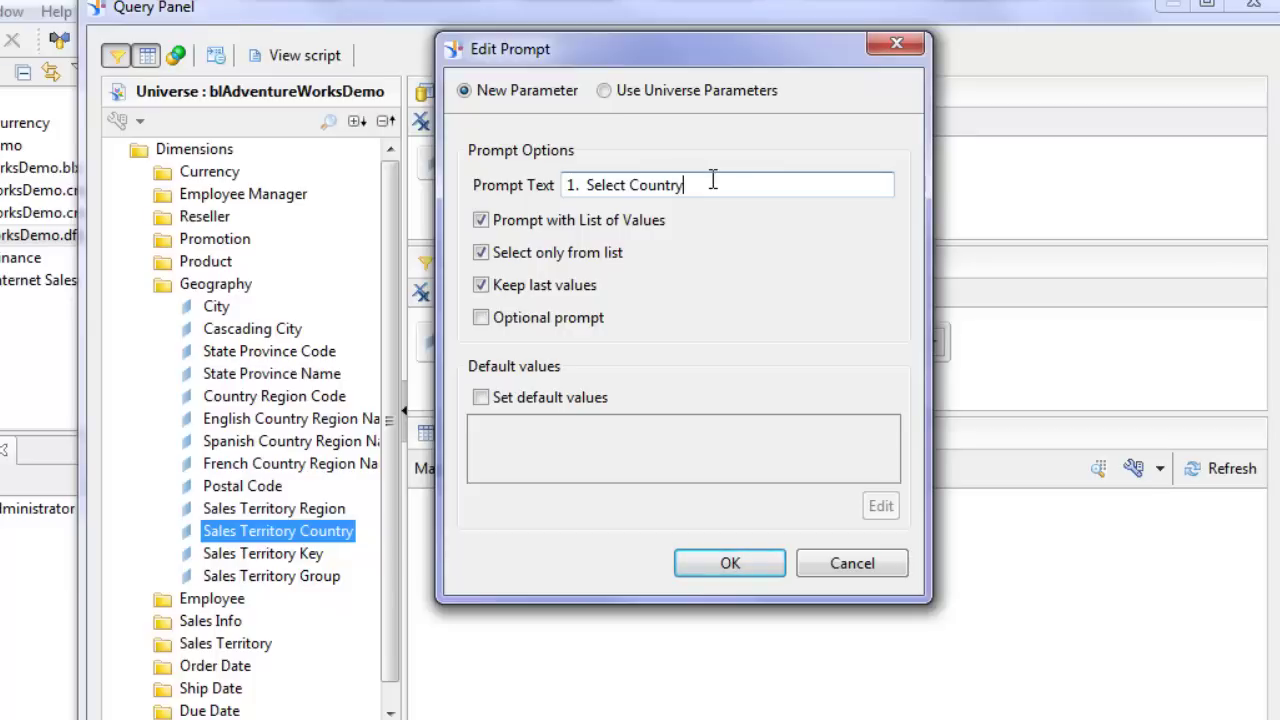
{"action": "left_click_drag", "start_coordinate": [585, 185], "coordinate": [754, 177]}
{"action": "left_click", "coordinate": [757, 178]}
{"action": "left_click", "coordinate": [749, 564]}
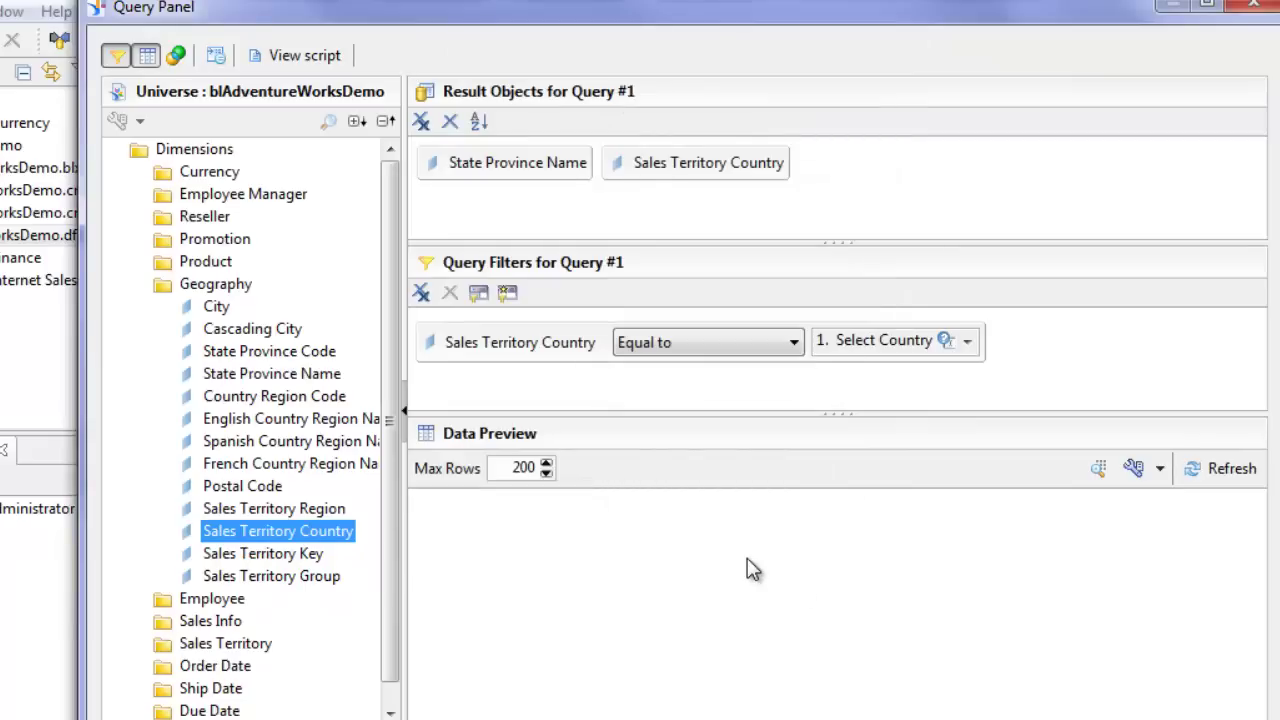
Preview the query data with Canada as the prompt answer and accept the query.
{"action": "left_click", "coordinate": [1218, 480]}
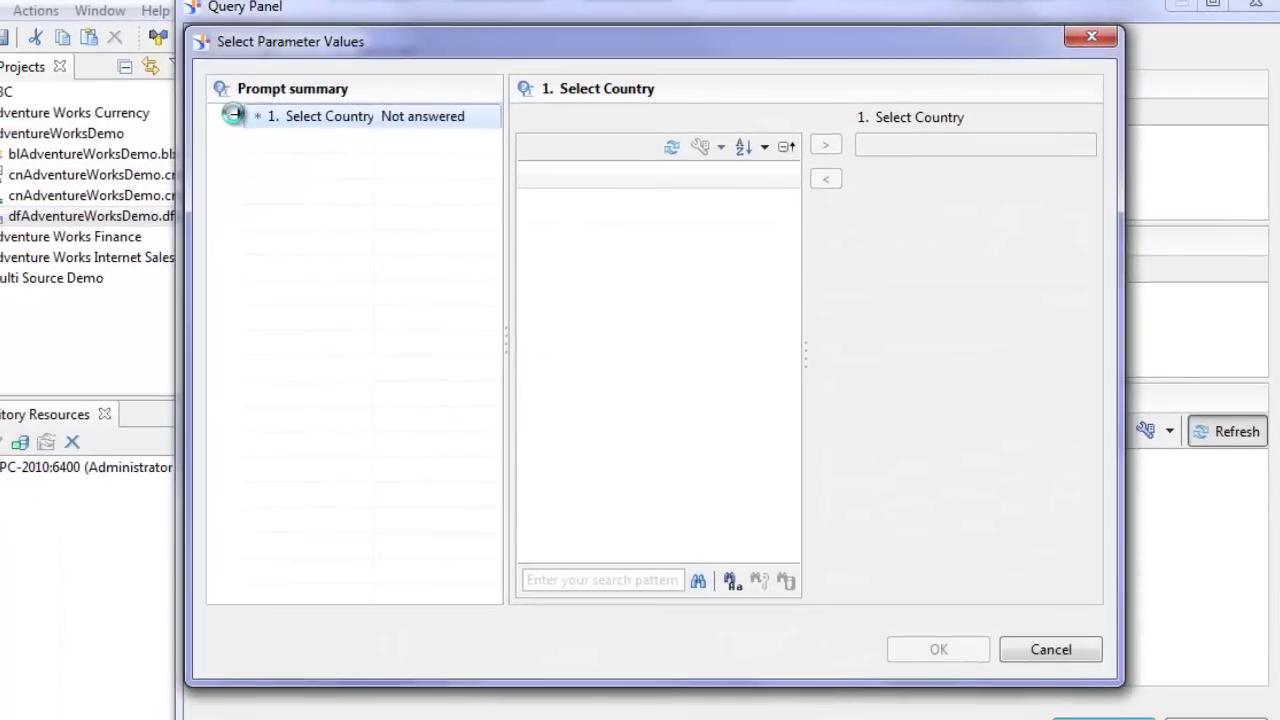
{"action": "left_click", "coordinate": [577, 222]}
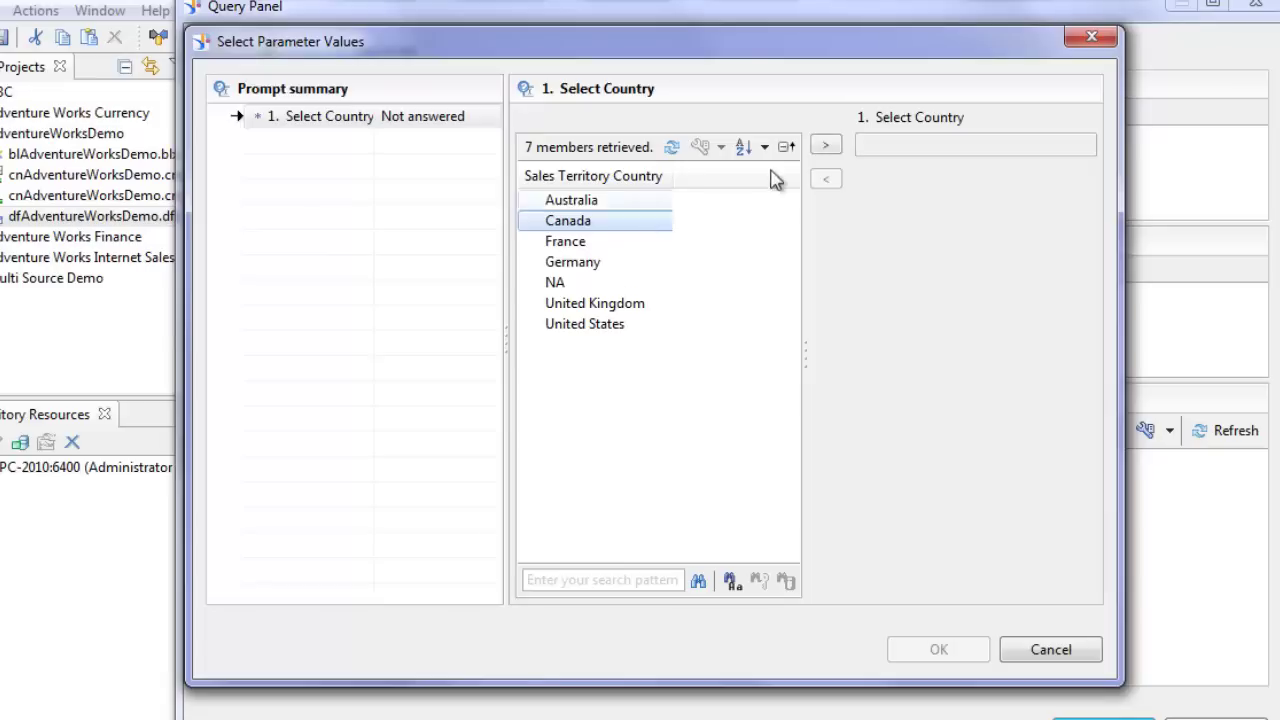
{"action": "left_click", "coordinate": [825, 146]}
{"action": "left_click", "coordinate": [940, 650]}
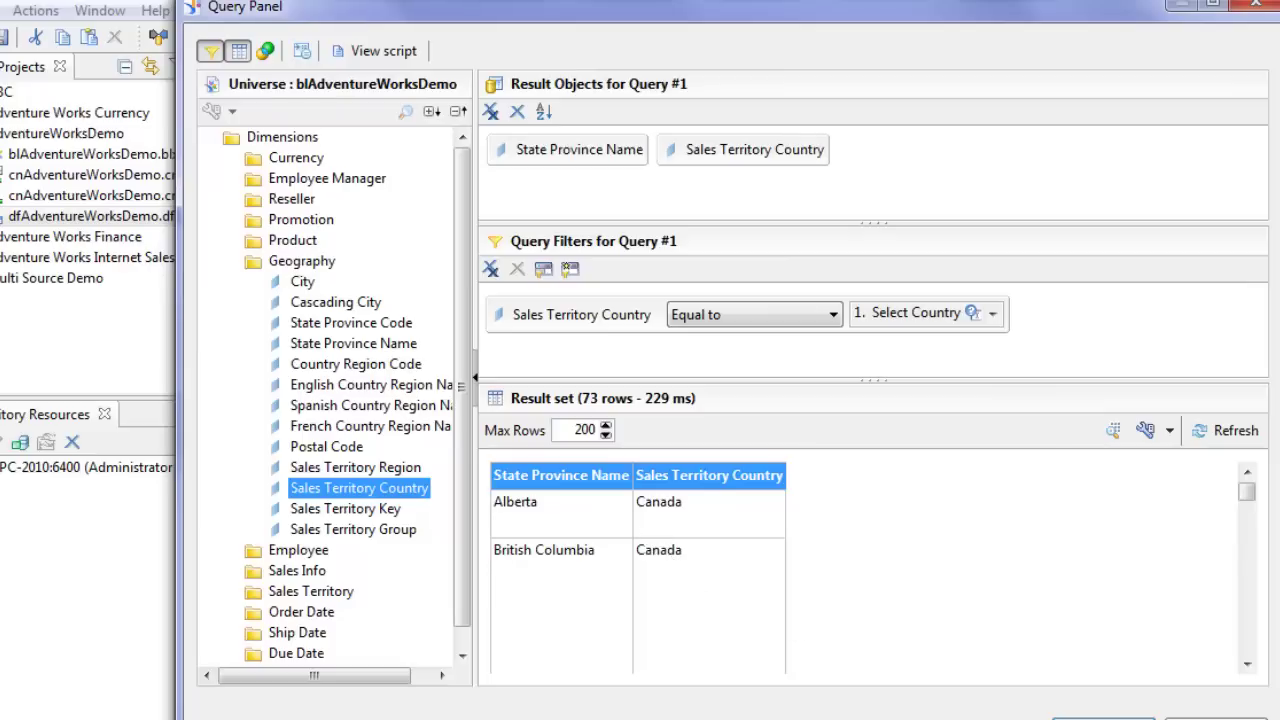
{"action": "left_click", "coordinate": [1103, 718]}
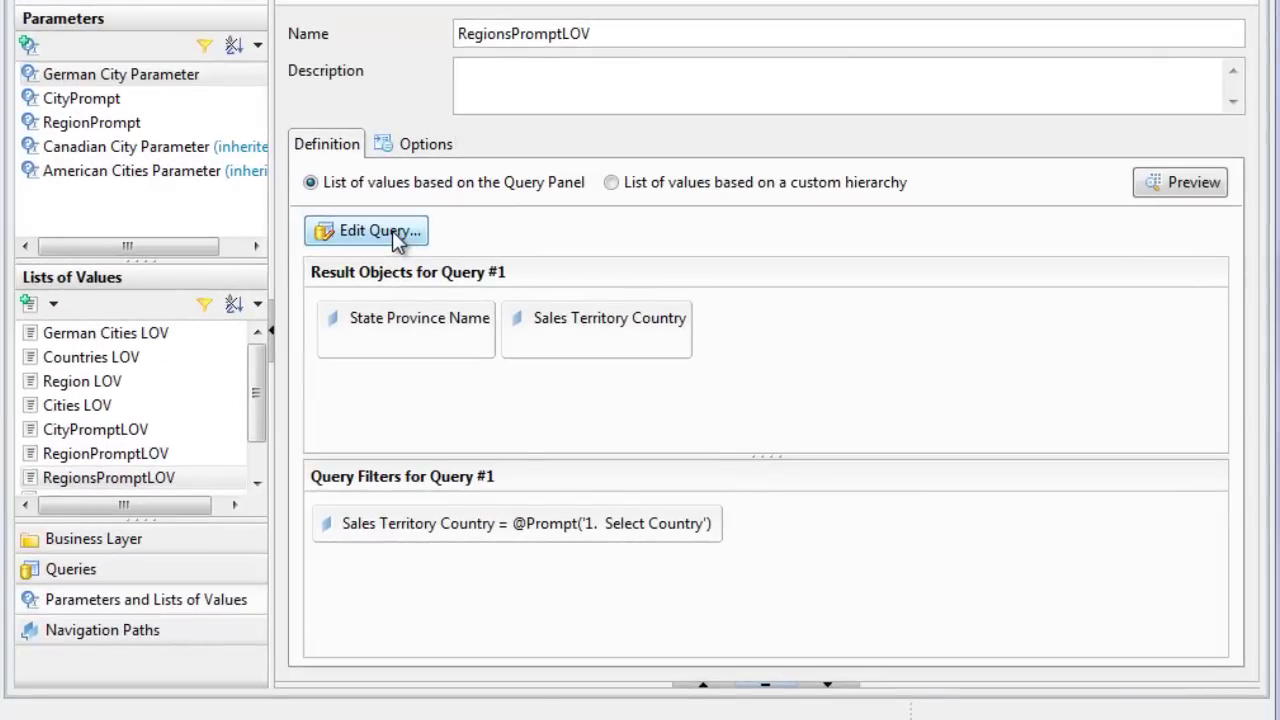
Reopen the RegionsPromptLOV query and turn off retrieval of duplicate rows in its query properties.
{"action": "left_click", "coordinate": [399, 238]}
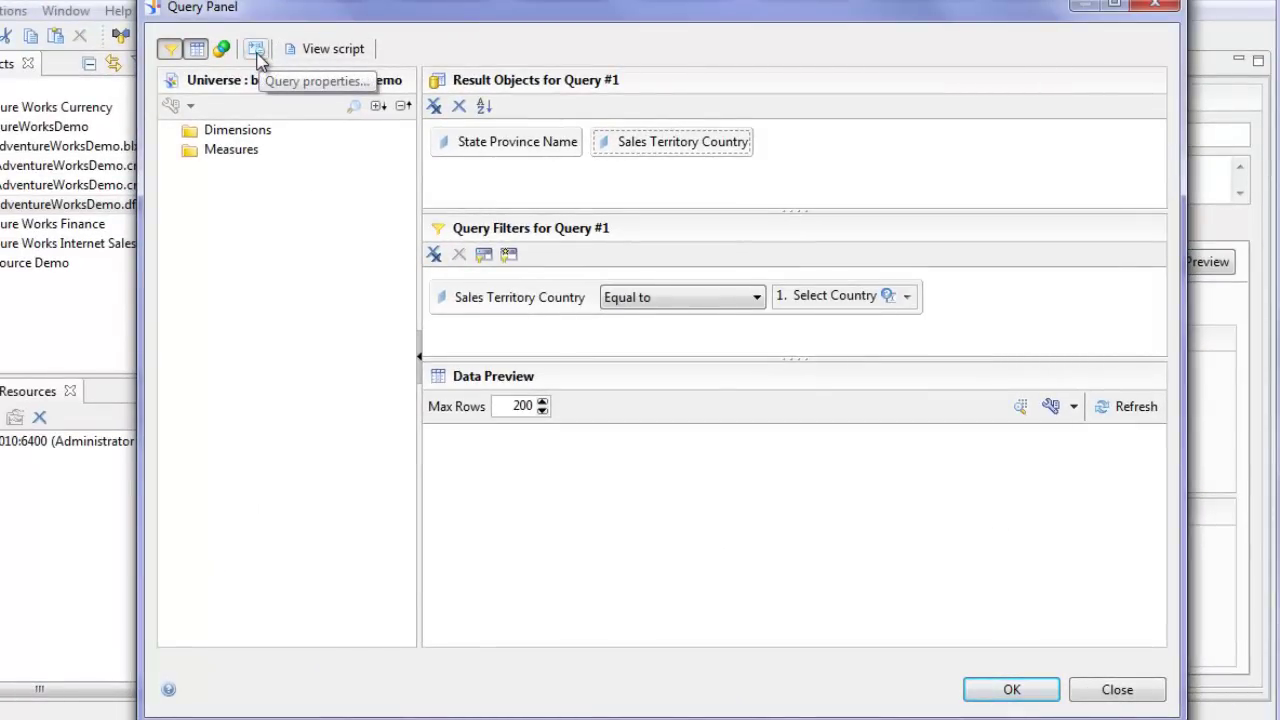
{"action": "left_click", "coordinate": [257, 54]}
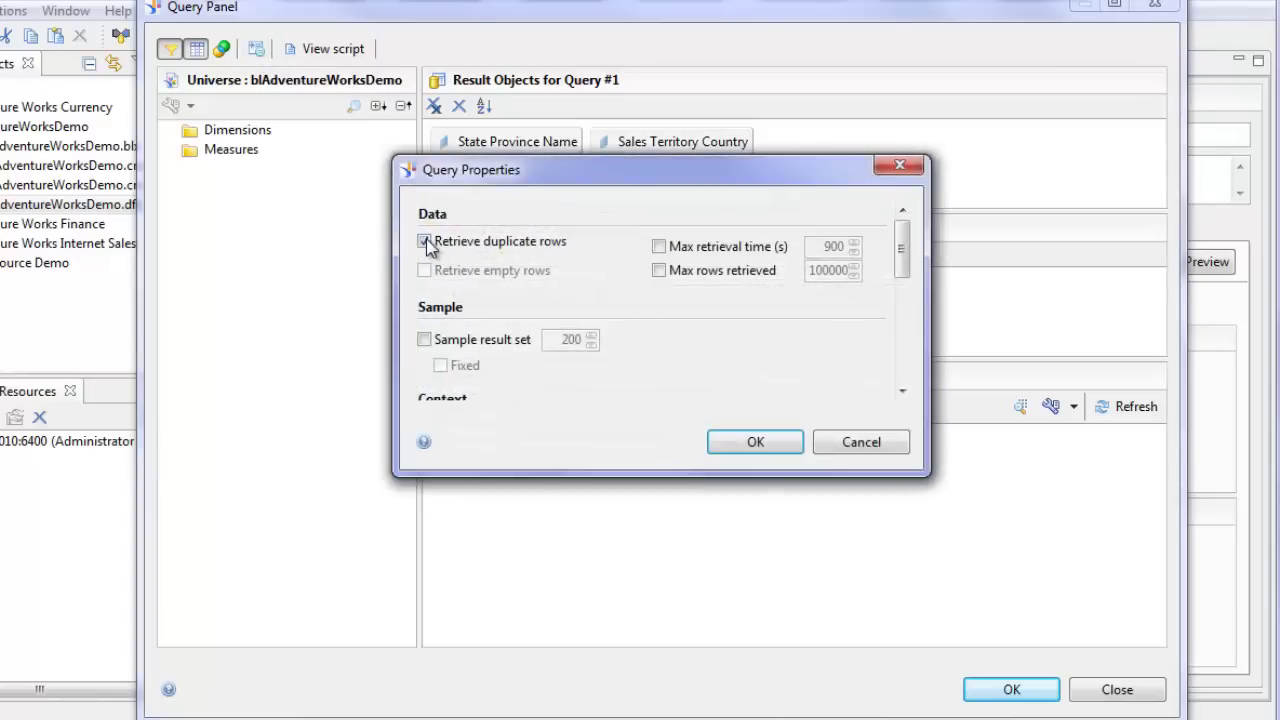
{"action": "left_click", "coordinate": [425, 242]}
{"action": "left_click", "coordinate": [760, 441]}
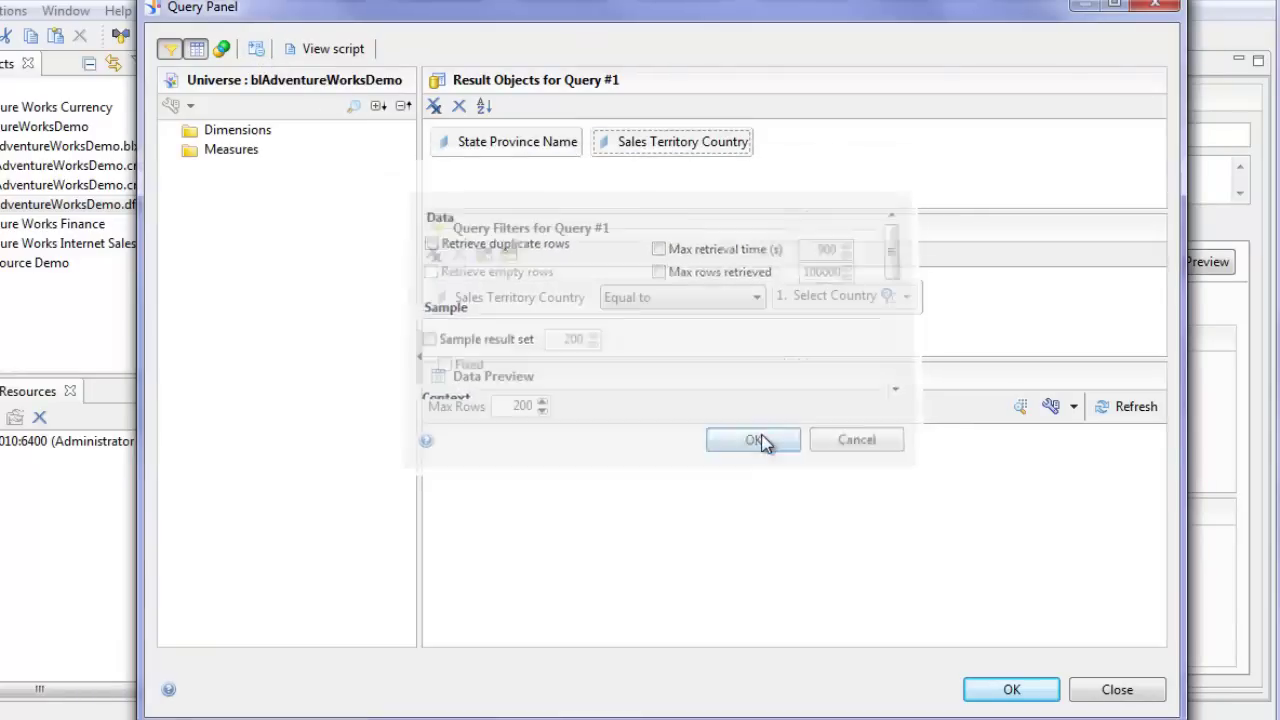
{"action": "left_click", "coordinate": [1015, 690]}
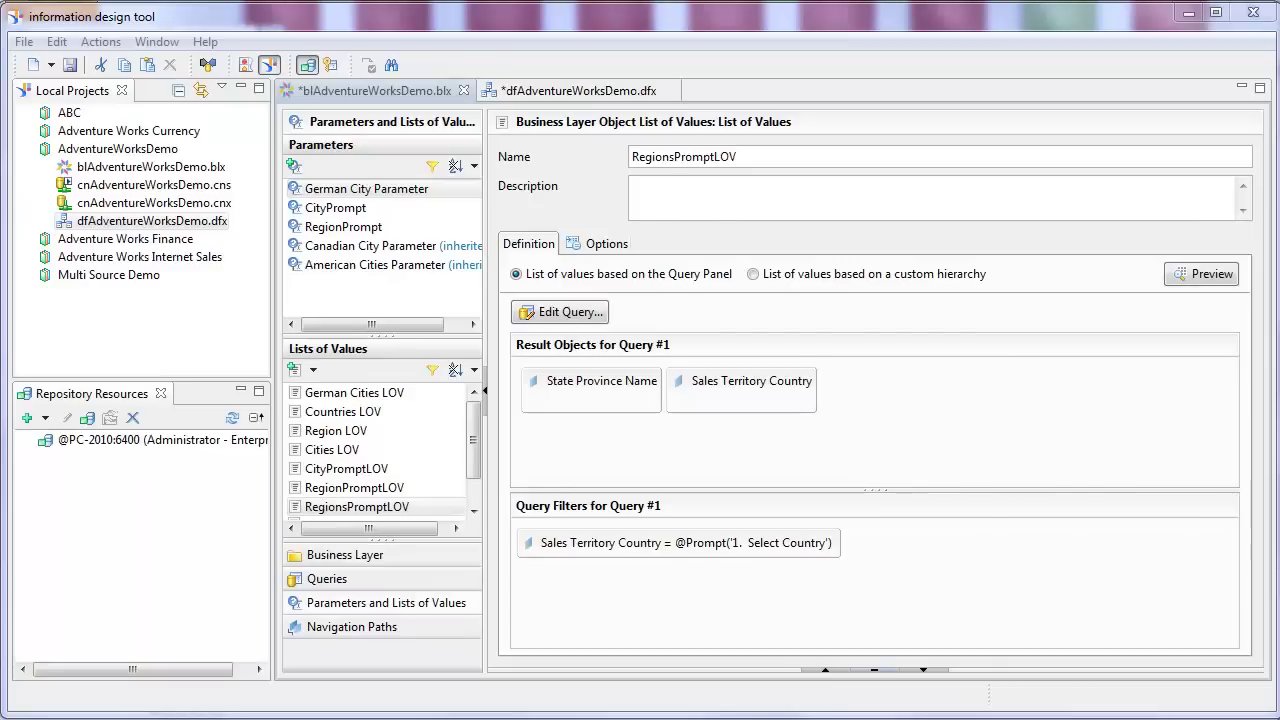
Create a parameter named RegionsParameter with the prompt text "2. Select Regions", allowing multiple values.
{"action": "left_click", "coordinate": [294, 168]}
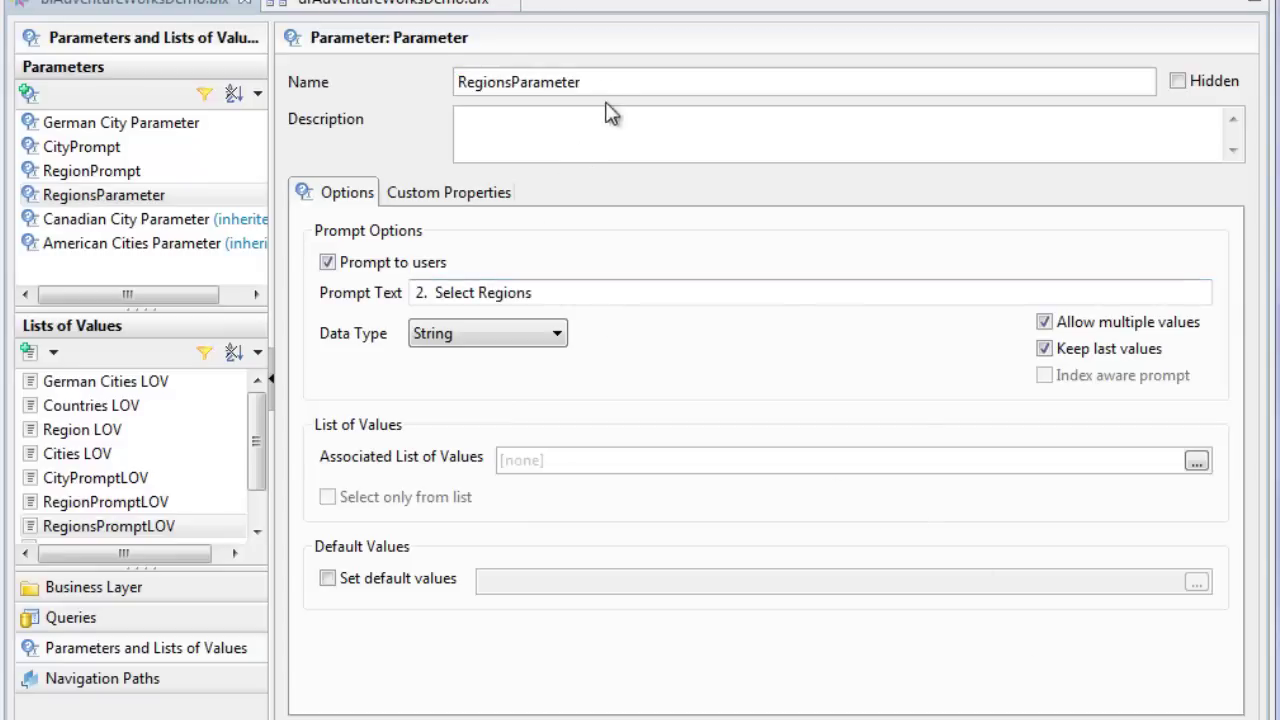
{"action": "left_click", "coordinate": [598, 78]}
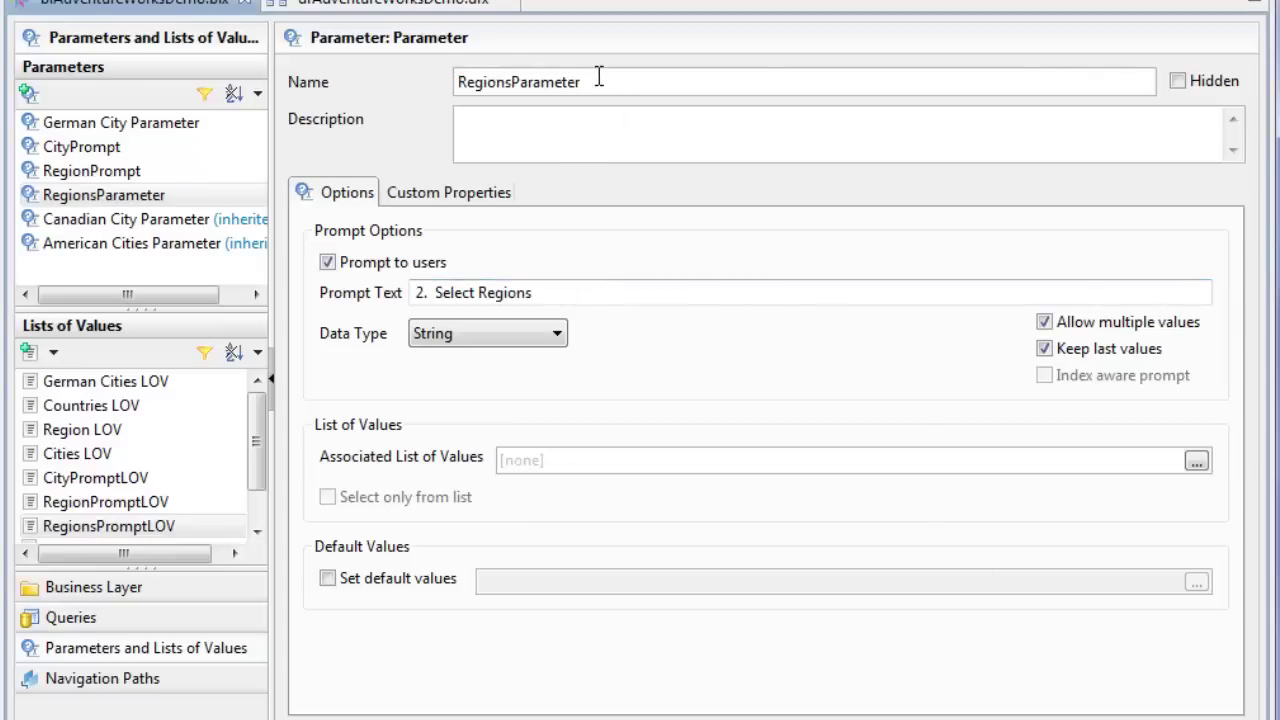
{"action": "left_click", "coordinate": [531, 293]}
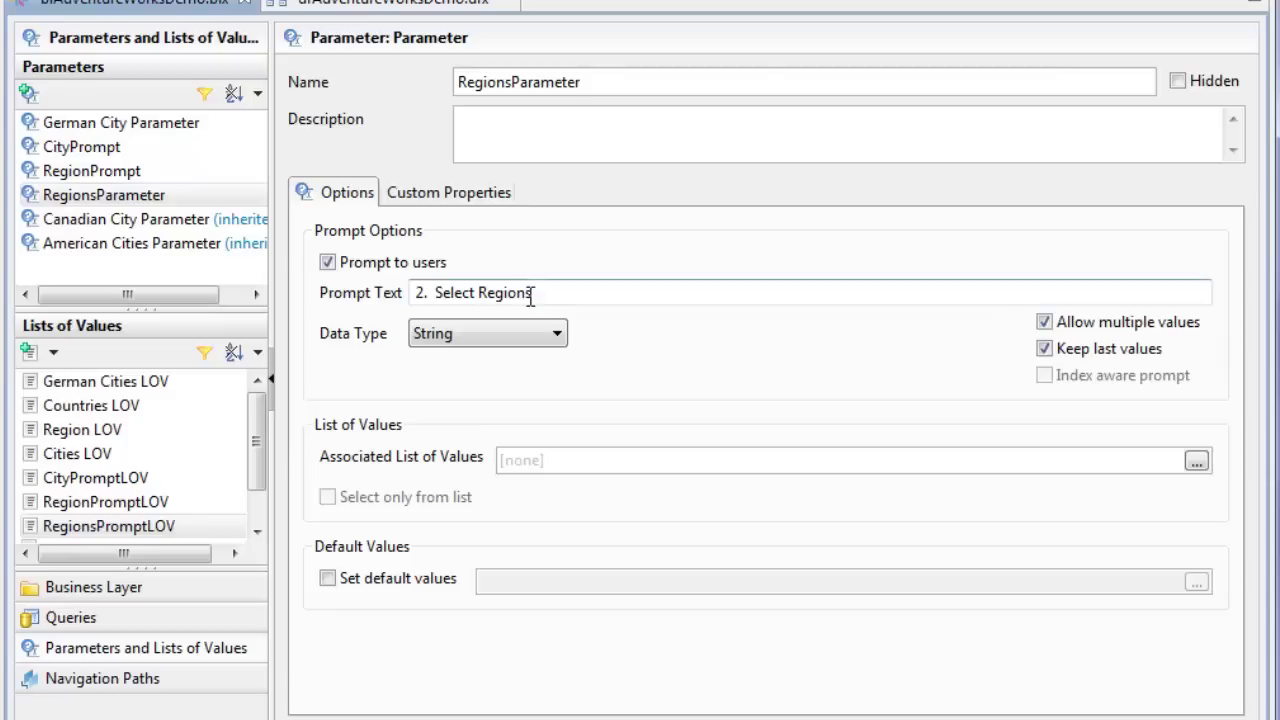
{"action": "left_click", "coordinate": [564, 293]}
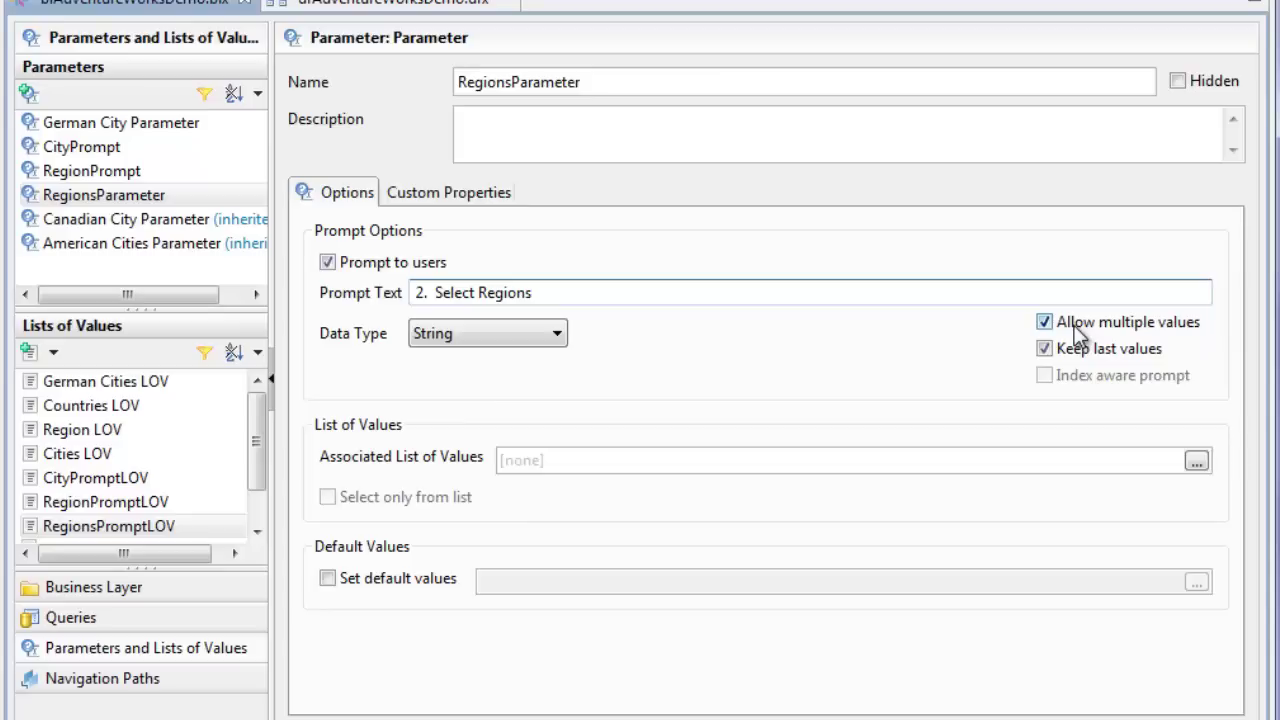
Associate the business layer list RegionsPromptLOV, mapped to State Province Name, with RegionsParameter and review the list's prompt filter.
{"action": "left_click", "coordinate": [1196, 462]}
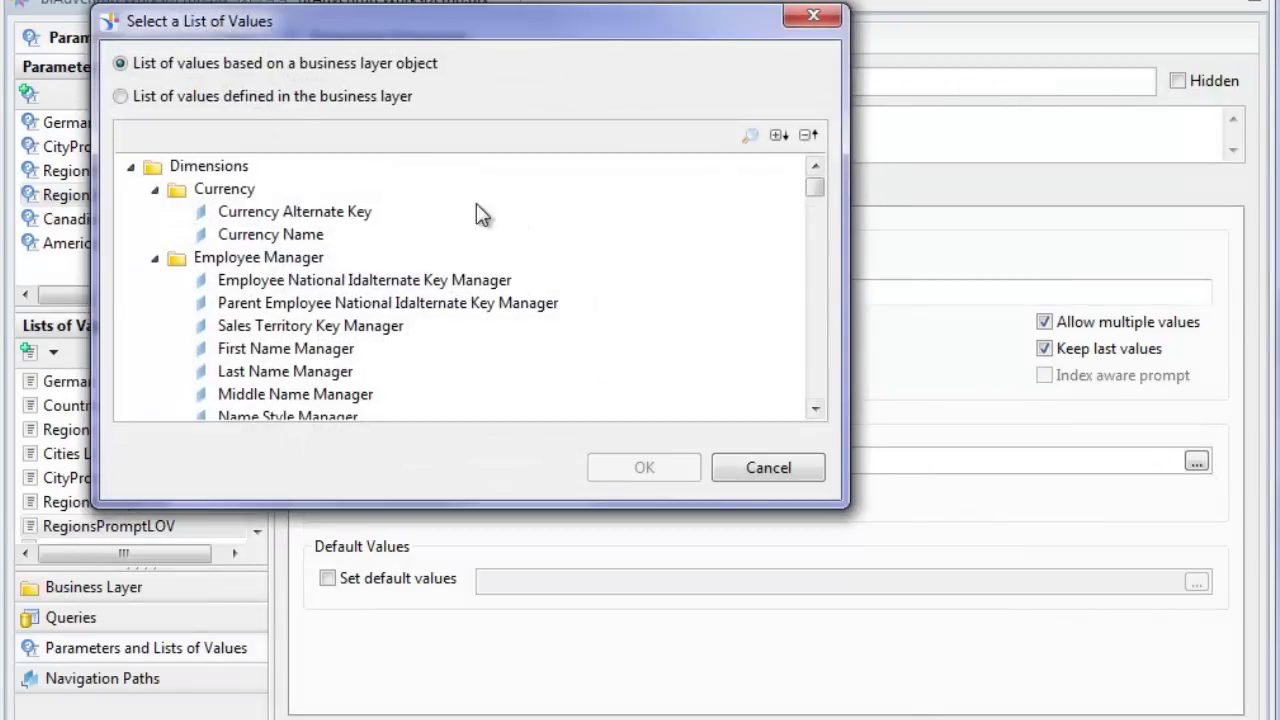
{"action": "left_click", "coordinate": [121, 97]}
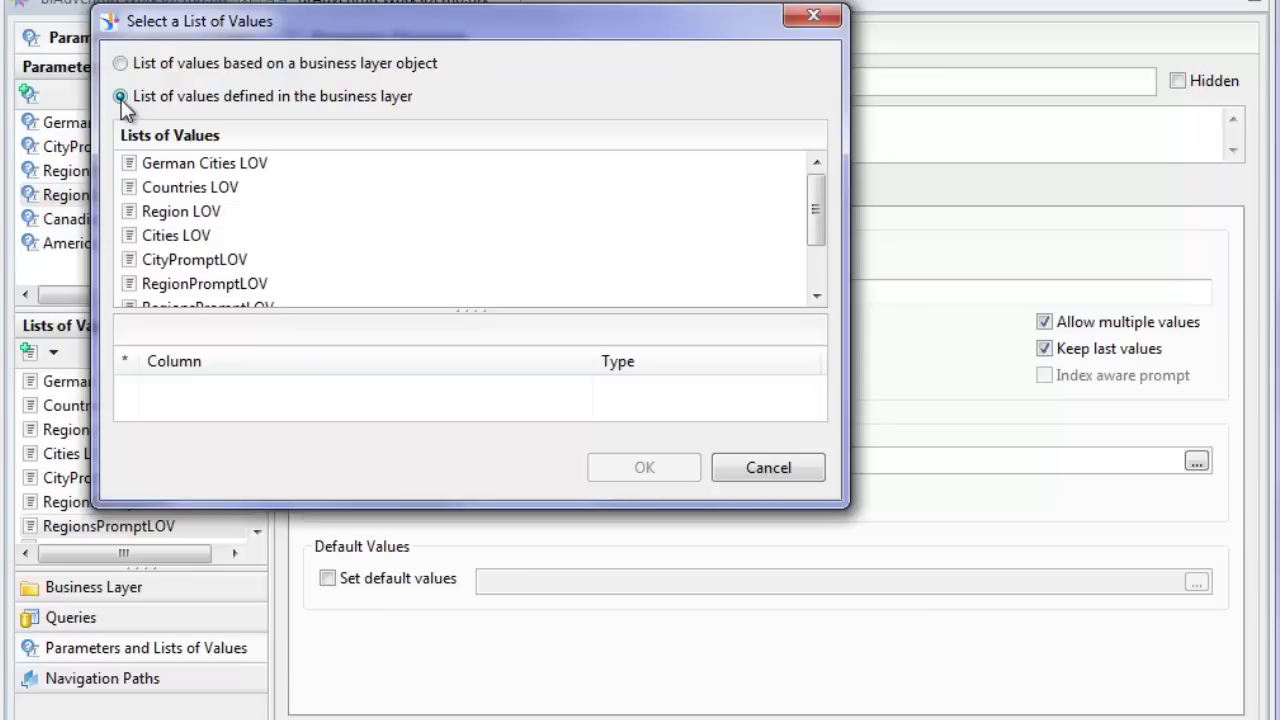
{"action": "left_click_drag", "start_coordinate": [812, 218], "coordinate": [813, 240]}
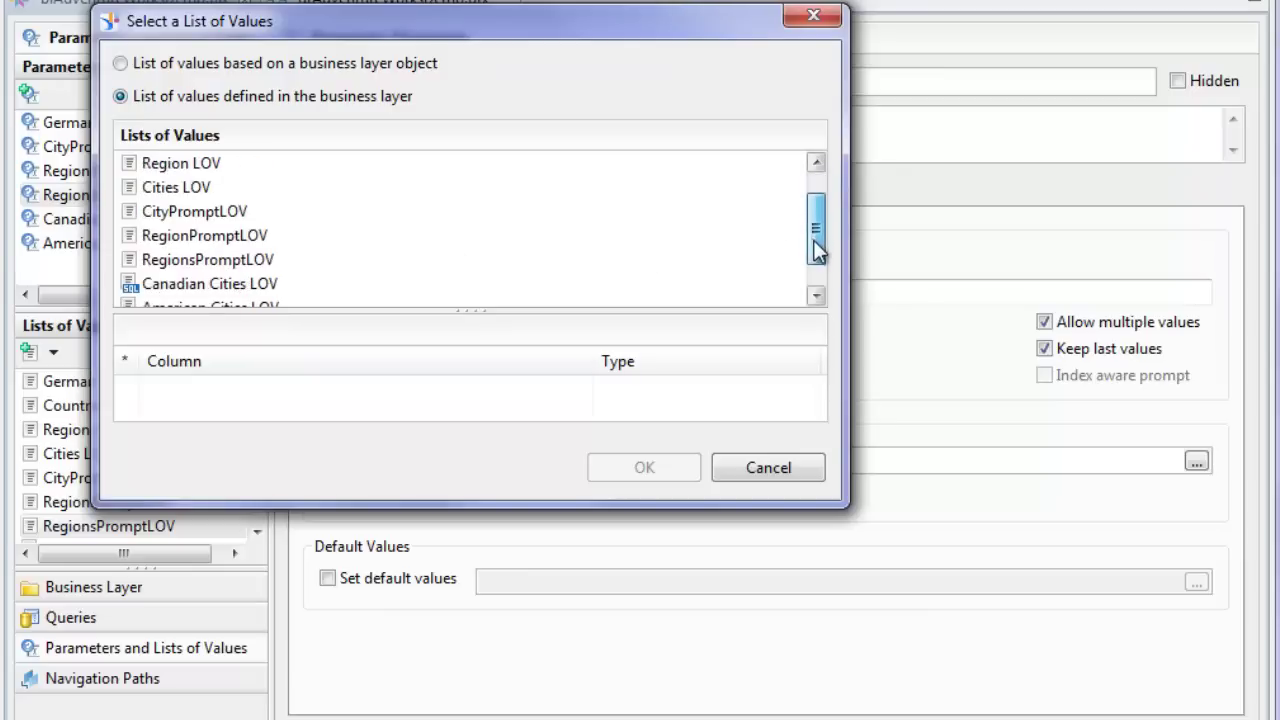
{"action": "left_click", "coordinate": [197, 265]}
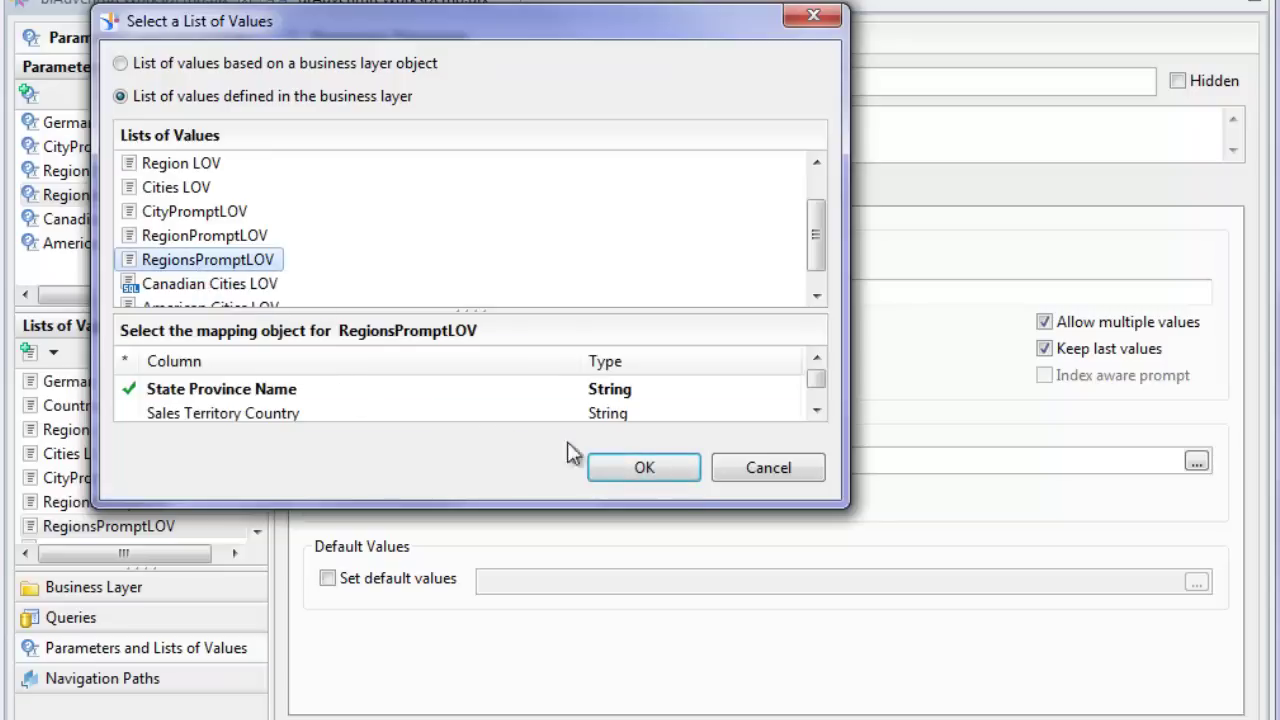
{"action": "left_click", "coordinate": [645, 469]}
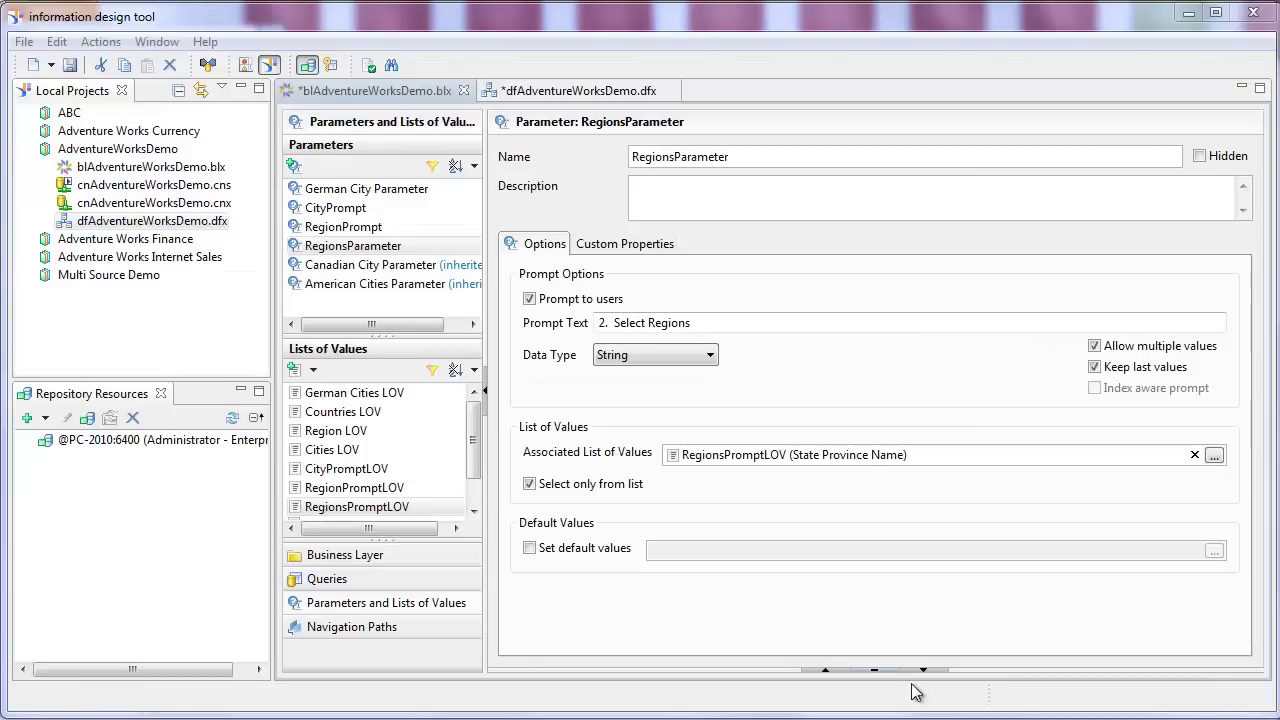
{"action": "left_click", "coordinate": [408, 508]}
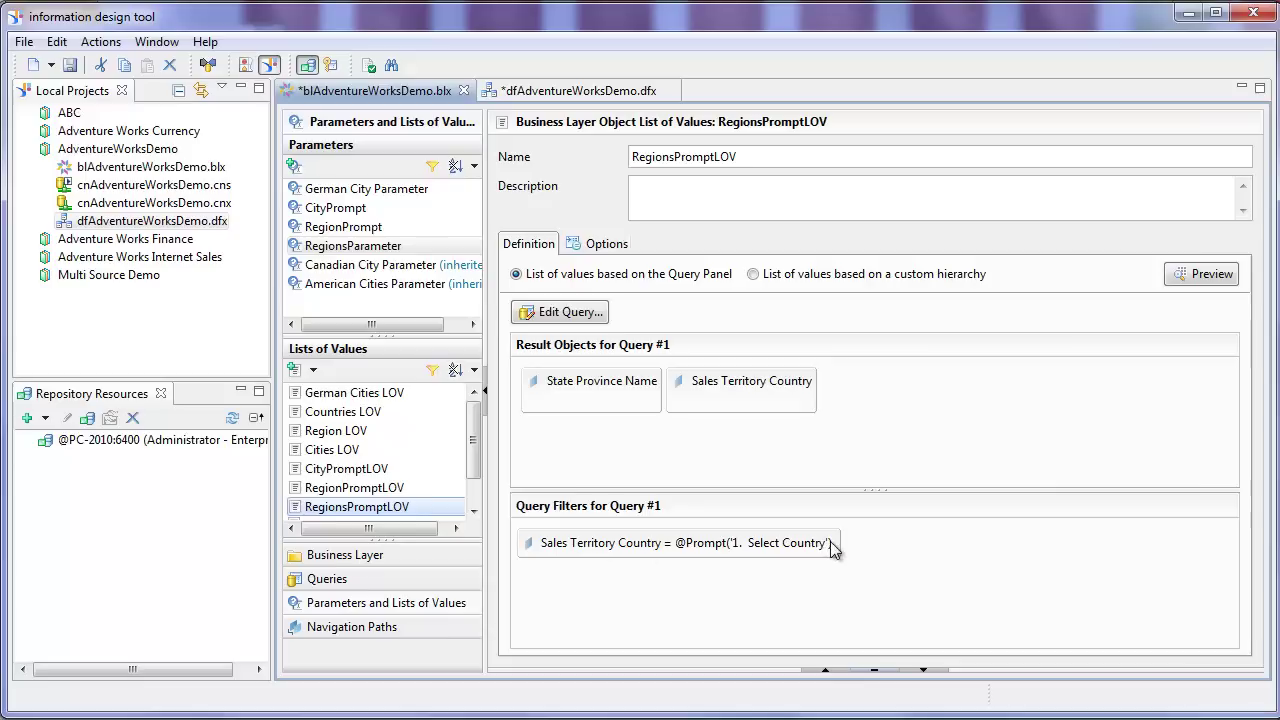
{"action": "left_click", "coordinate": [380, 257]}
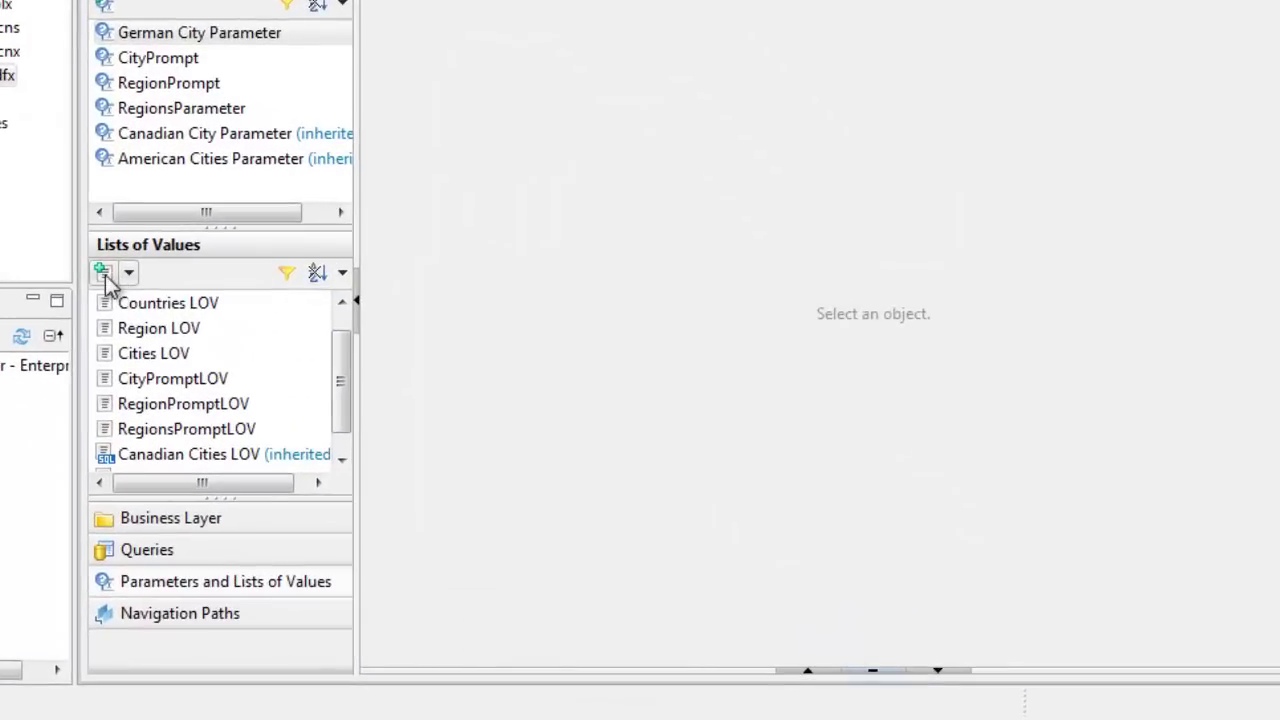
Create a list of values based on business layer objects and name it CitiesPromptLOV.
{"action": "left_click", "coordinate": [129, 275]}
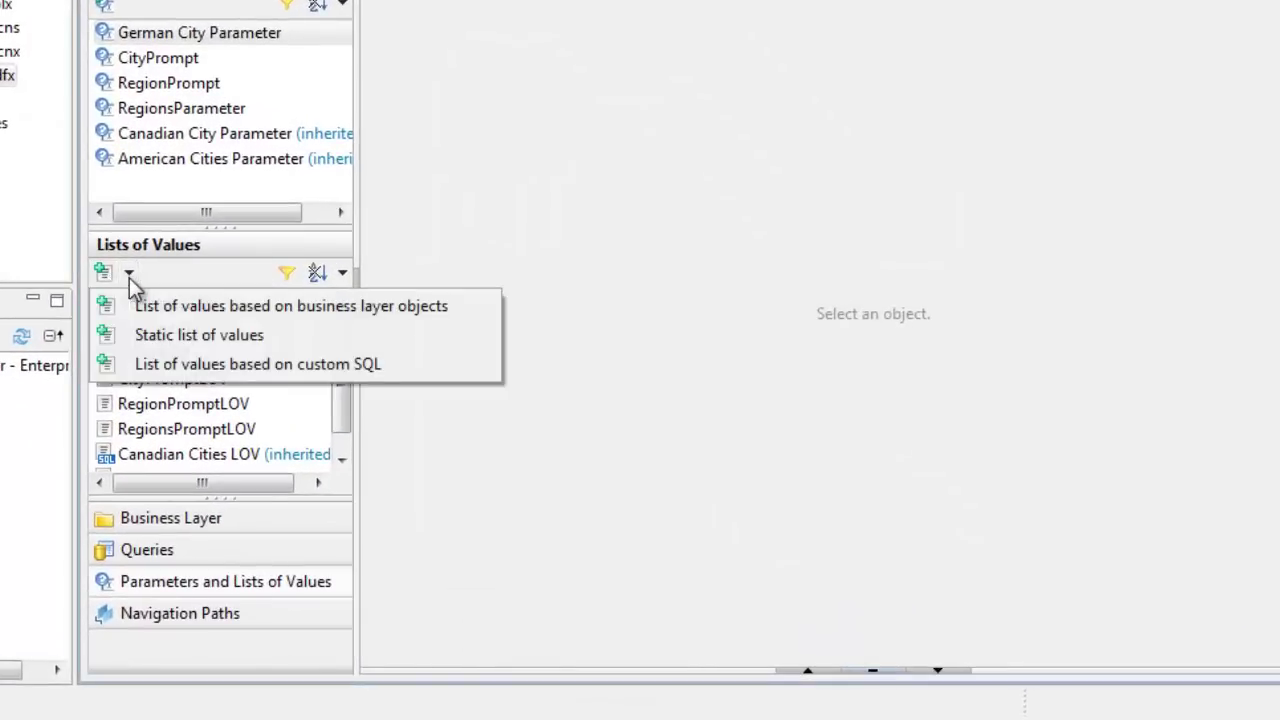
{"action": "left_click", "coordinate": [340, 307]}
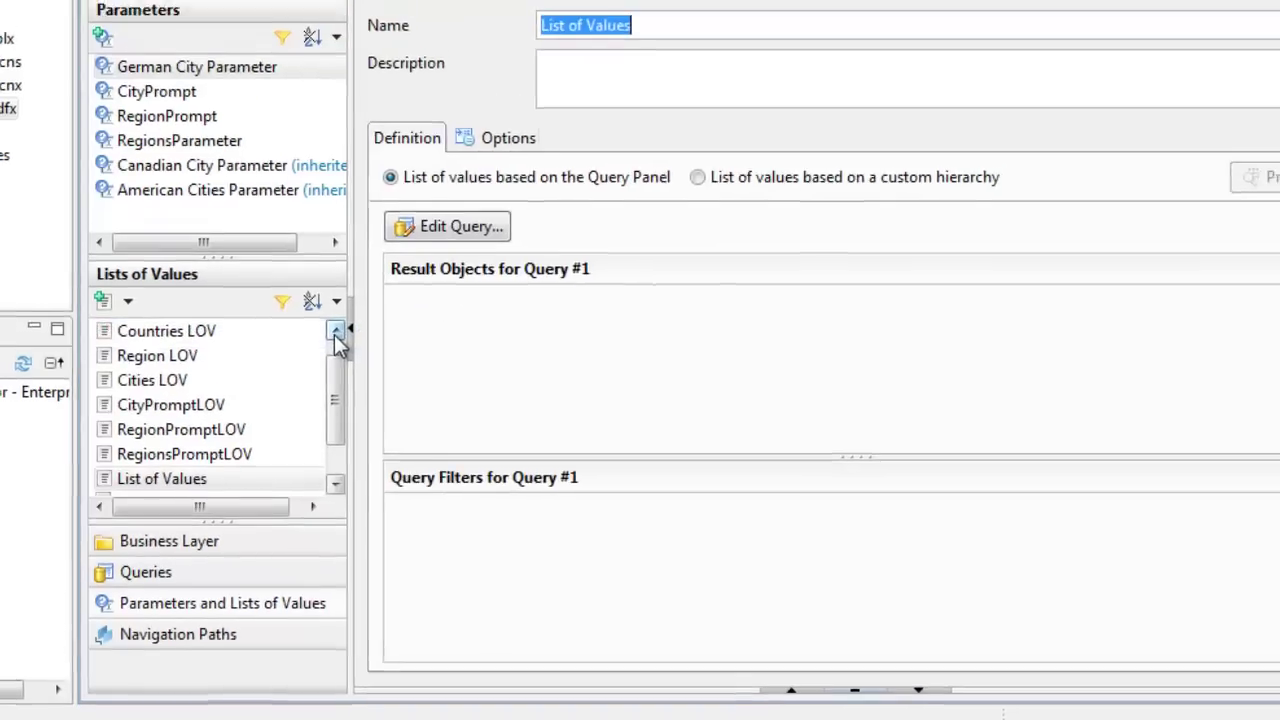
{"action": "type", "text": "CitiesPromptLOV"}
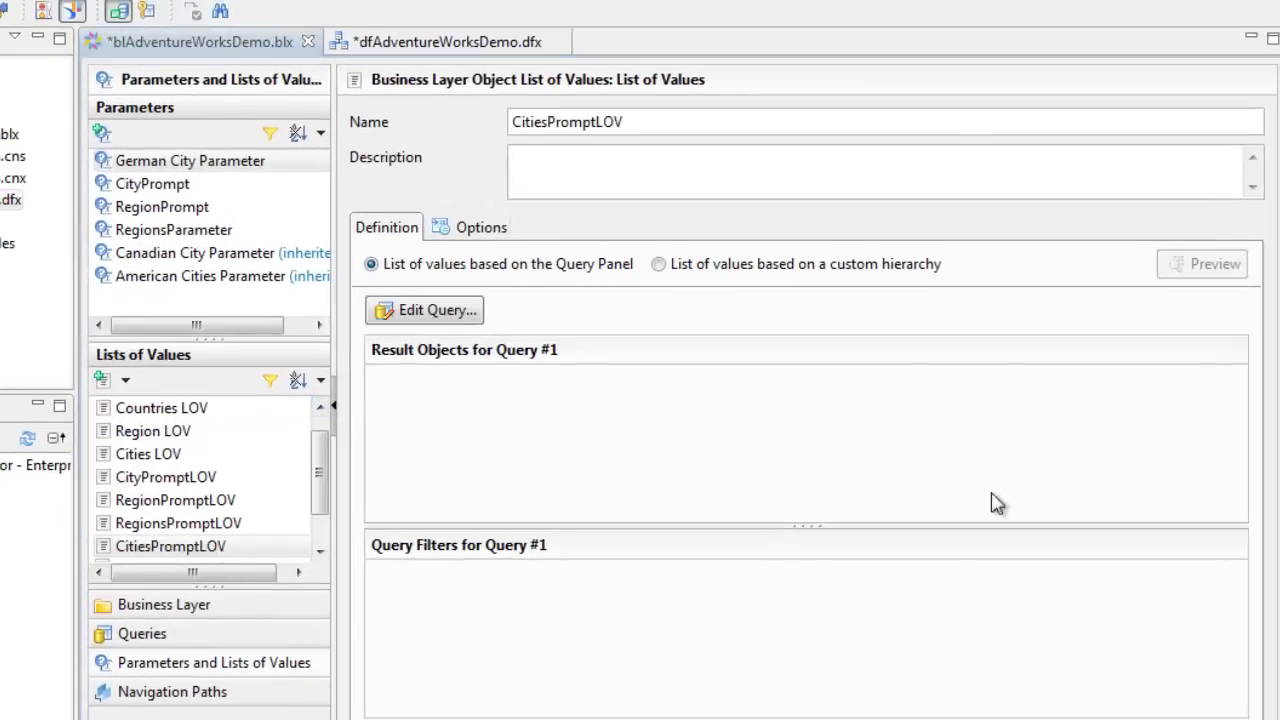
{"action": "left_click", "coordinate": [664, 133]}
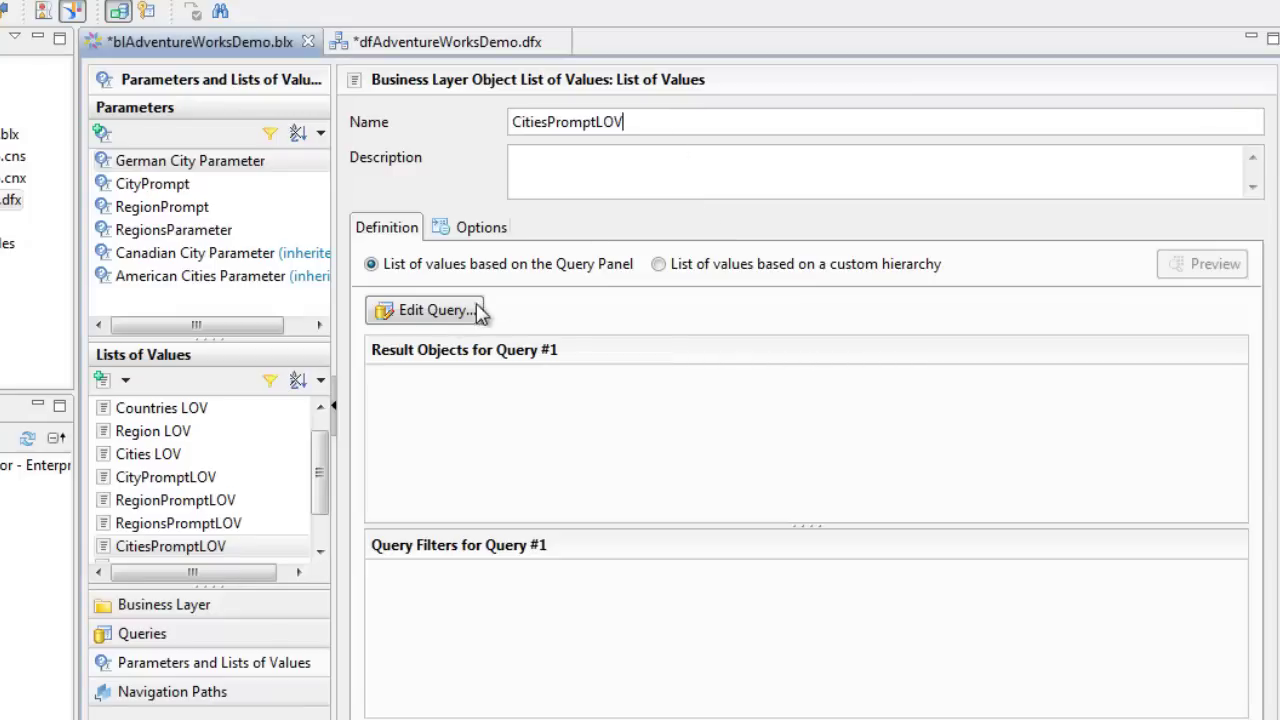
Edit the CitiesPromptLOV query and add City and State Province Name from the Geography dimensions as result objects.
{"action": "left_click", "coordinate": [440, 312]}
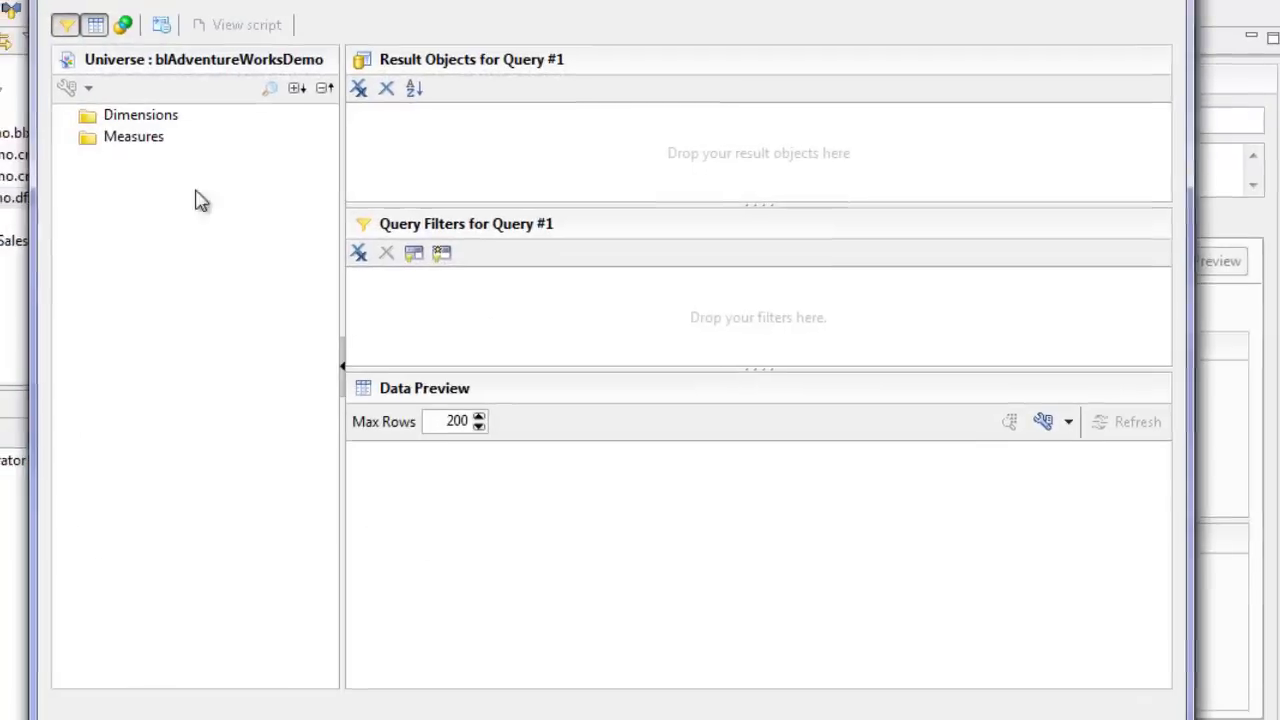
{"action": "left_click", "coordinate": [109, 112]}
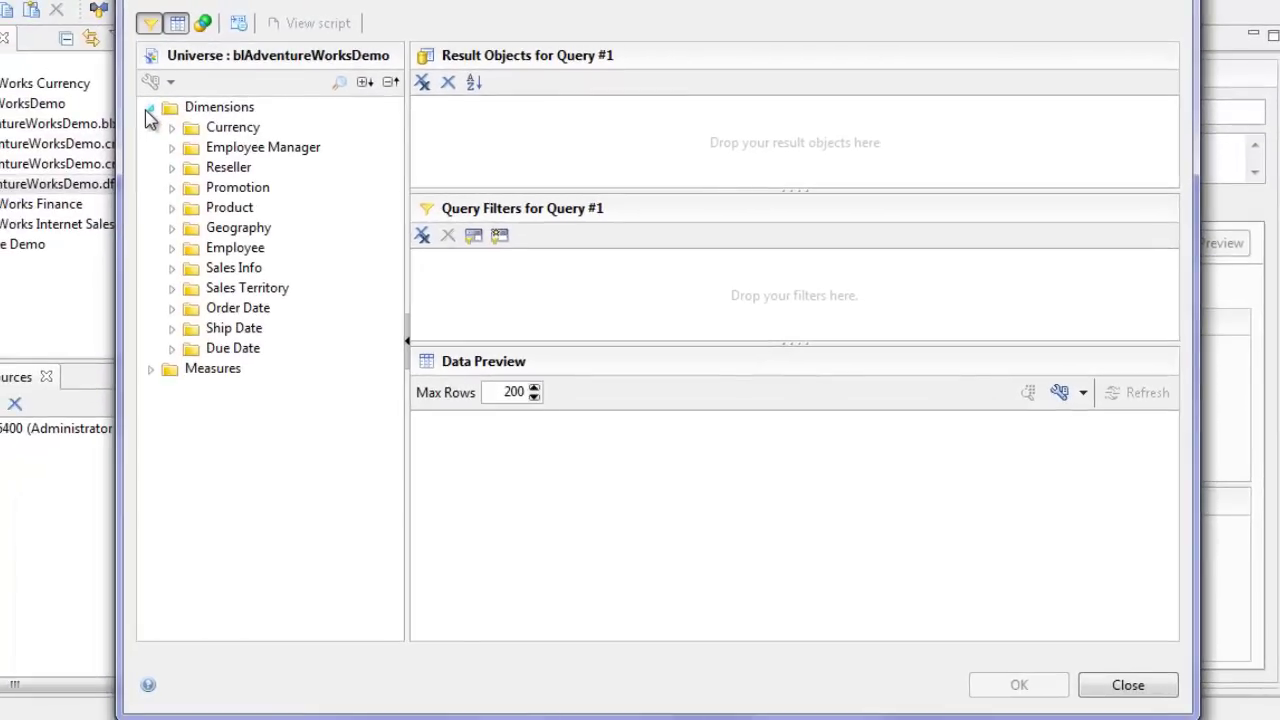
{"action": "left_click", "coordinate": [173, 229]}
{"action": "left_click_drag", "start_coordinate": [238, 248], "coordinate": [507, 155]}
{"action": "left_click_drag", "start_coordinate": [282, 310], "coordinate": [532, 178]}
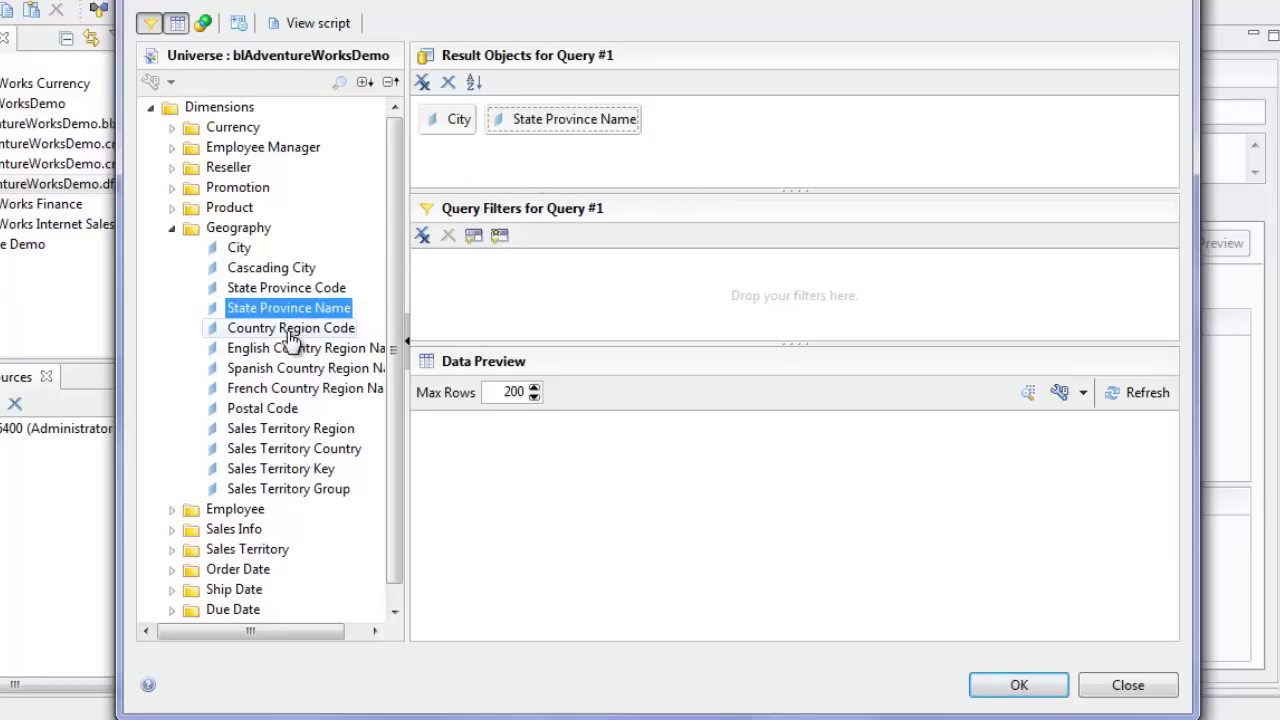
Filter the query on State Province Name with the In List operator, prompted by the universe parameter RegionsParameter.
{"action": "left_click_drag", "start_coordinate": [283, 312], "coordinate": [485, 276]}
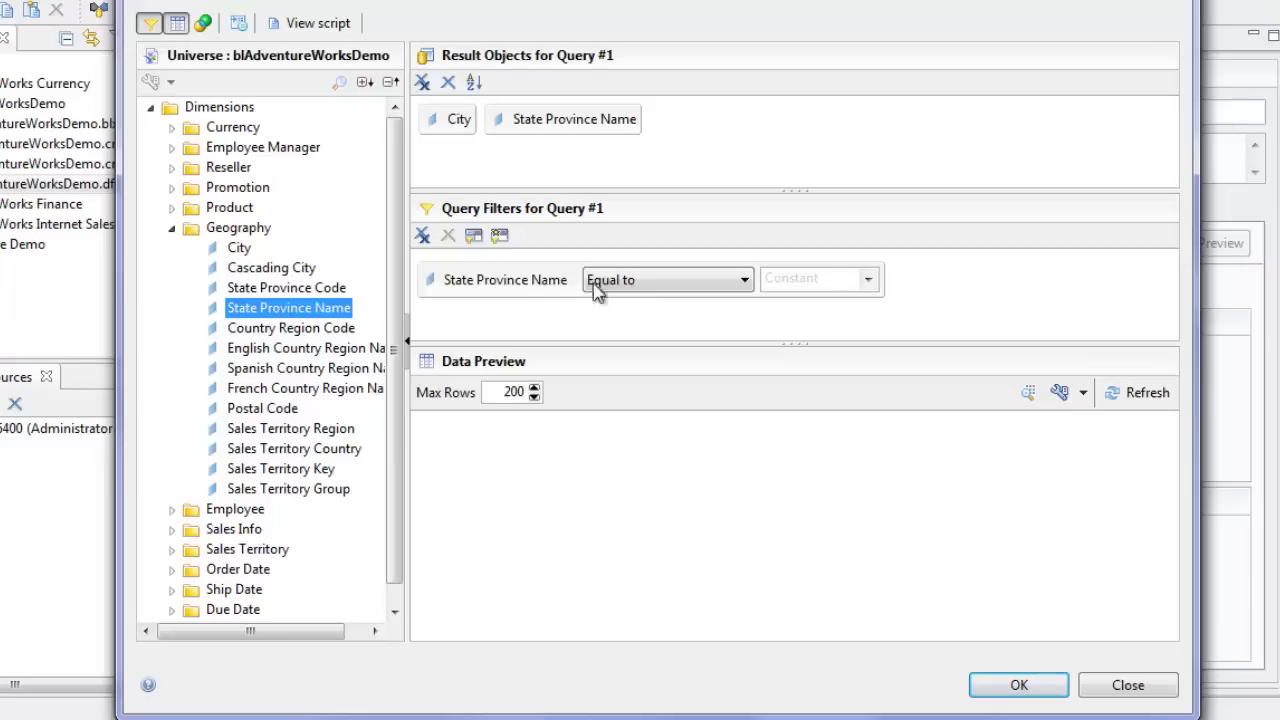
{"action": "left_click", "coordinate": [706, 280]}
{"action": "left_click", "coordinate": [675, 336]}
{"action": "left_click", "coordinate": [868, 279]}
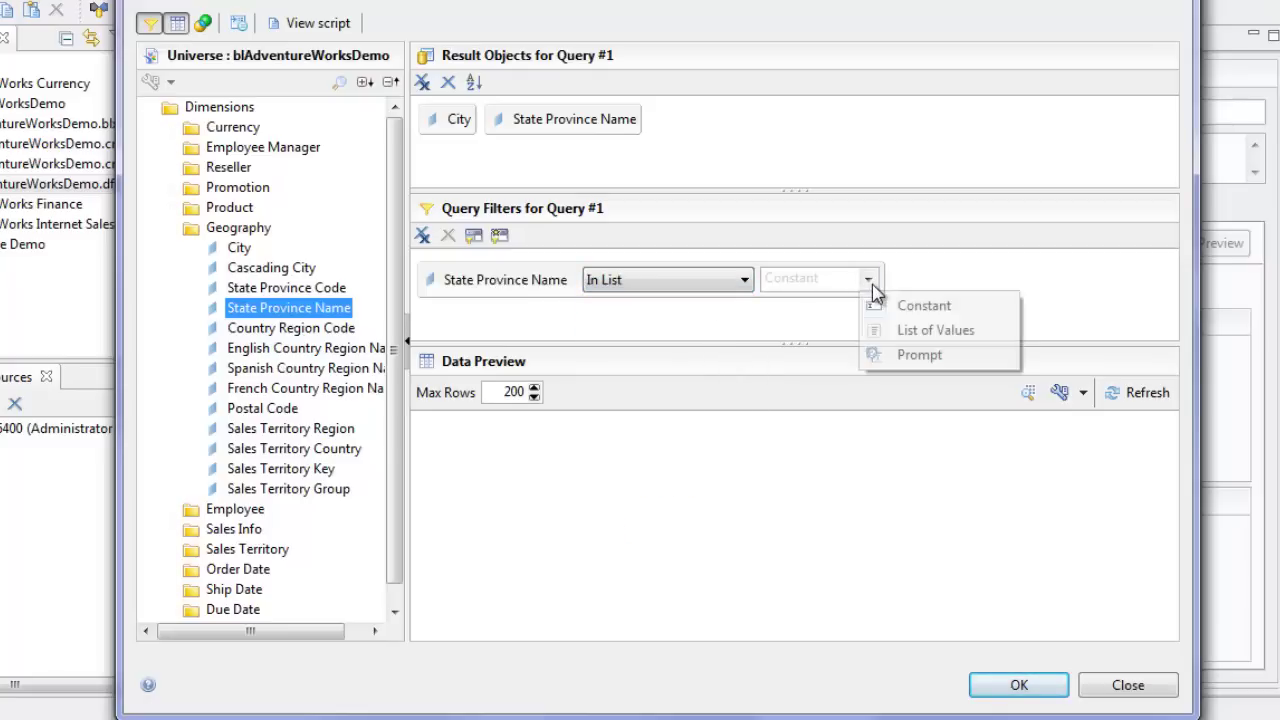
{"action": "left_click", "coordinate": [917, 357]}
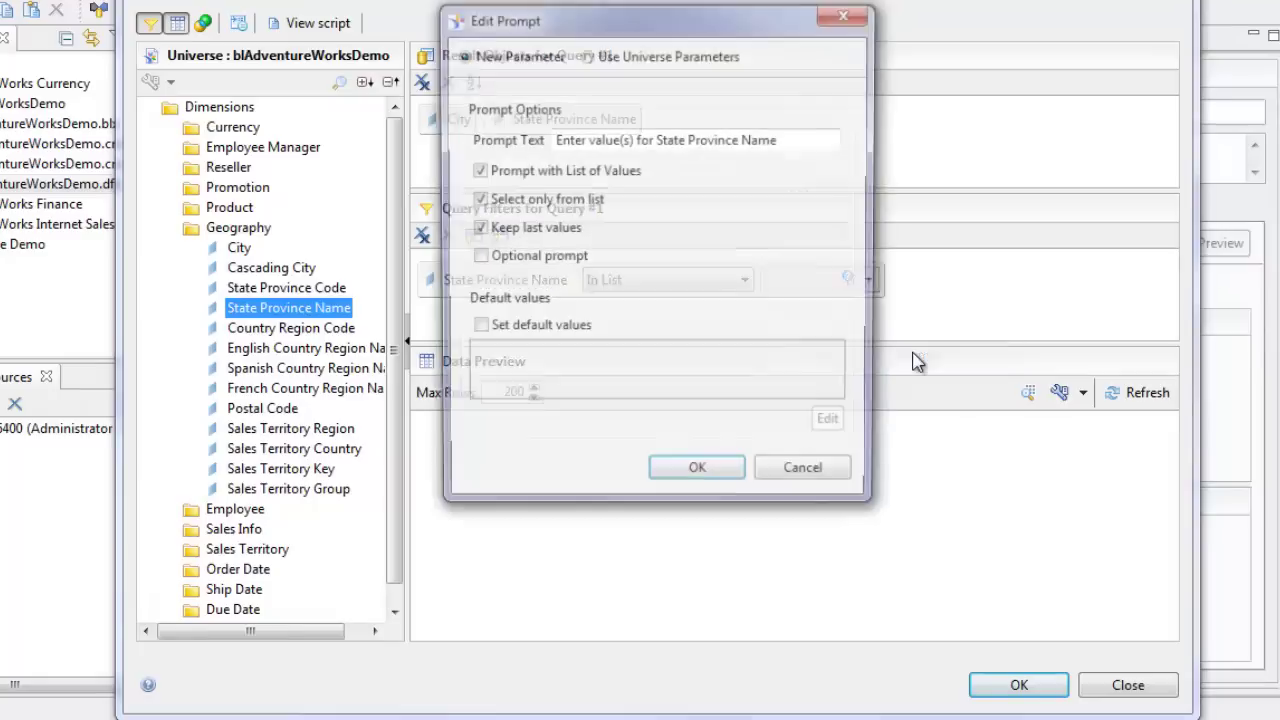
{"action": "left_click", "coordinate": [586, 56]}
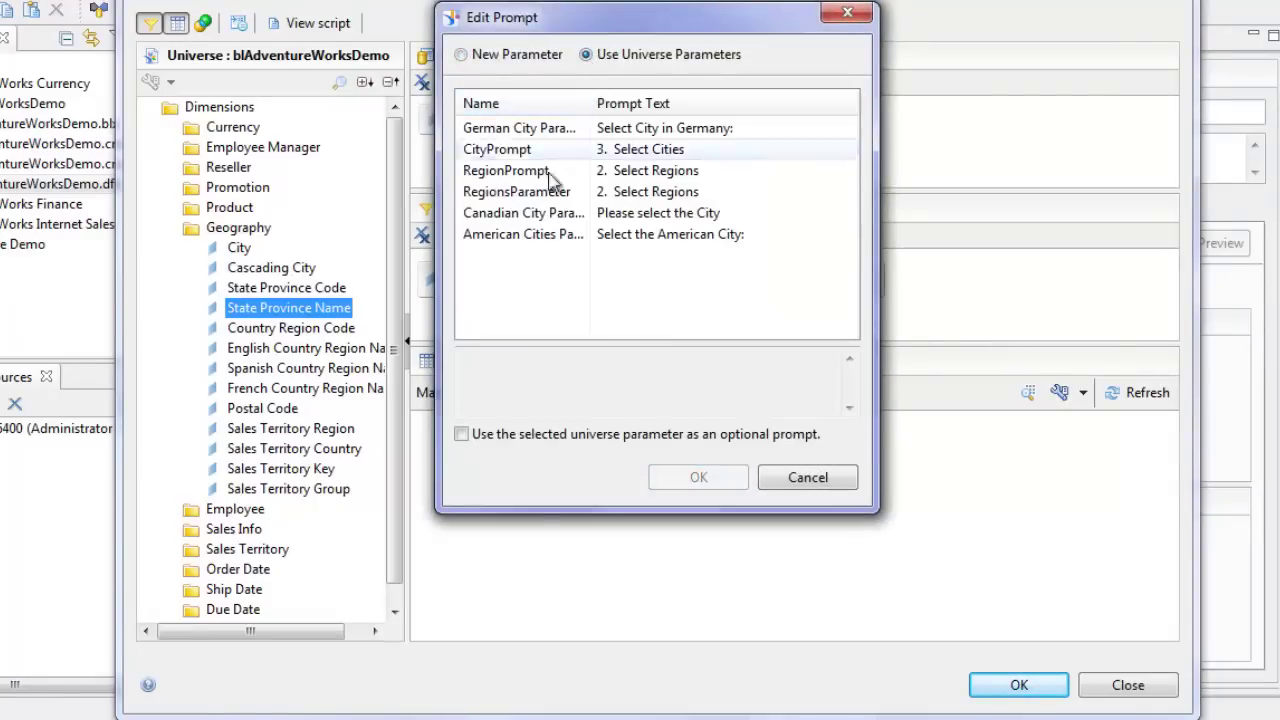
{"action": "left_click", "coordinate": [530, 196]}
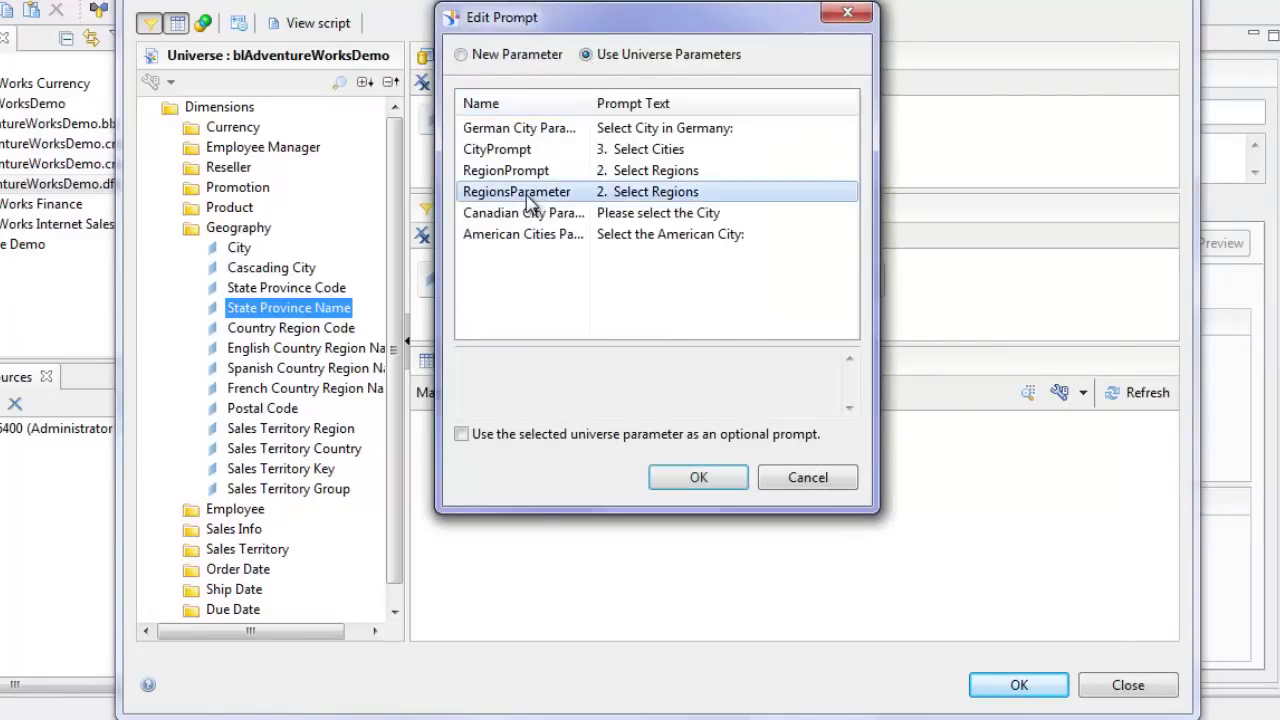
{"action": "left_click", "coordinate": [698, 478]}
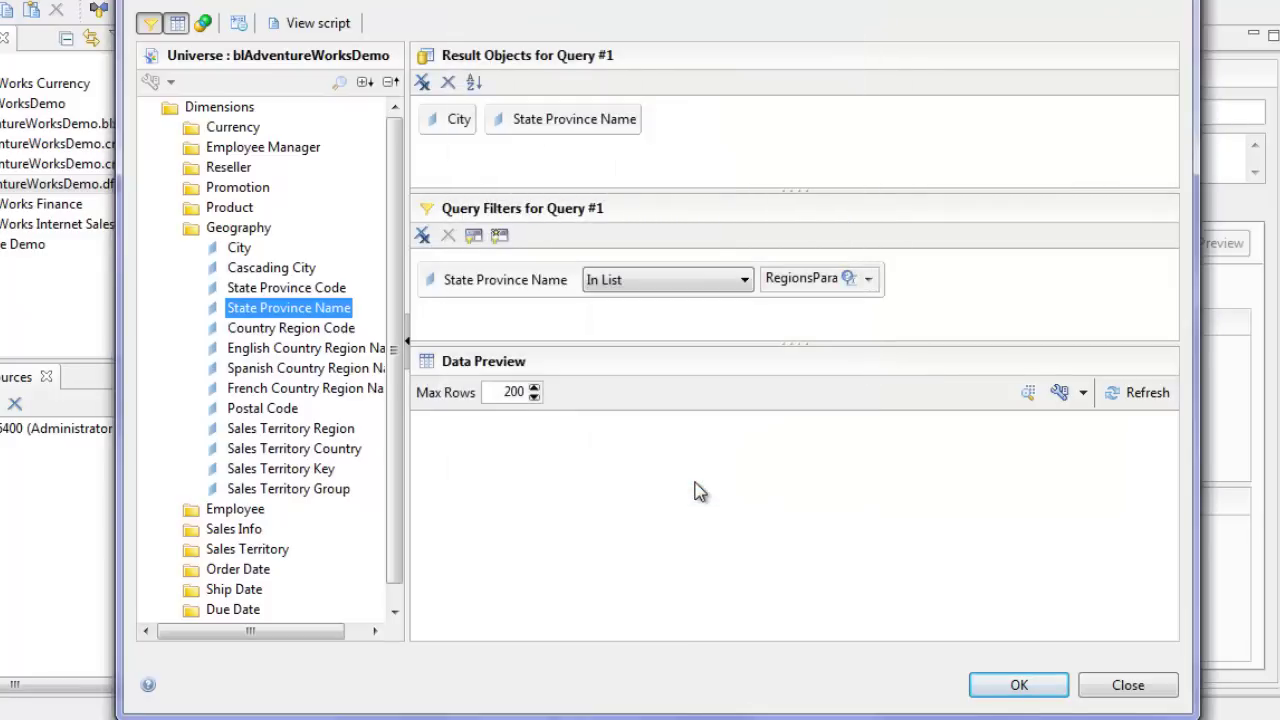
Preview the query data with Canada as the country and Manitoba and Ontario as the regions, and accept the query.
{"action": "left_click", "coordinate": [1138, 398]}
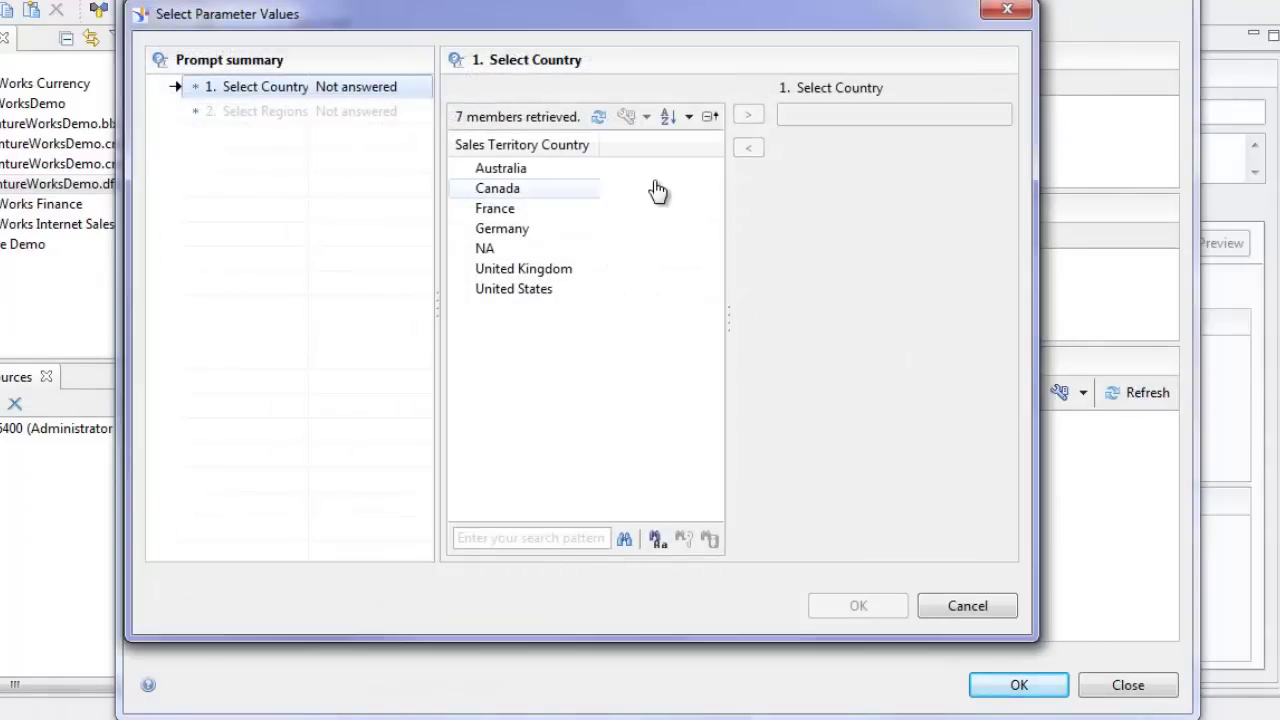
{"action": "left_click", "coordinate": [530, 190]}
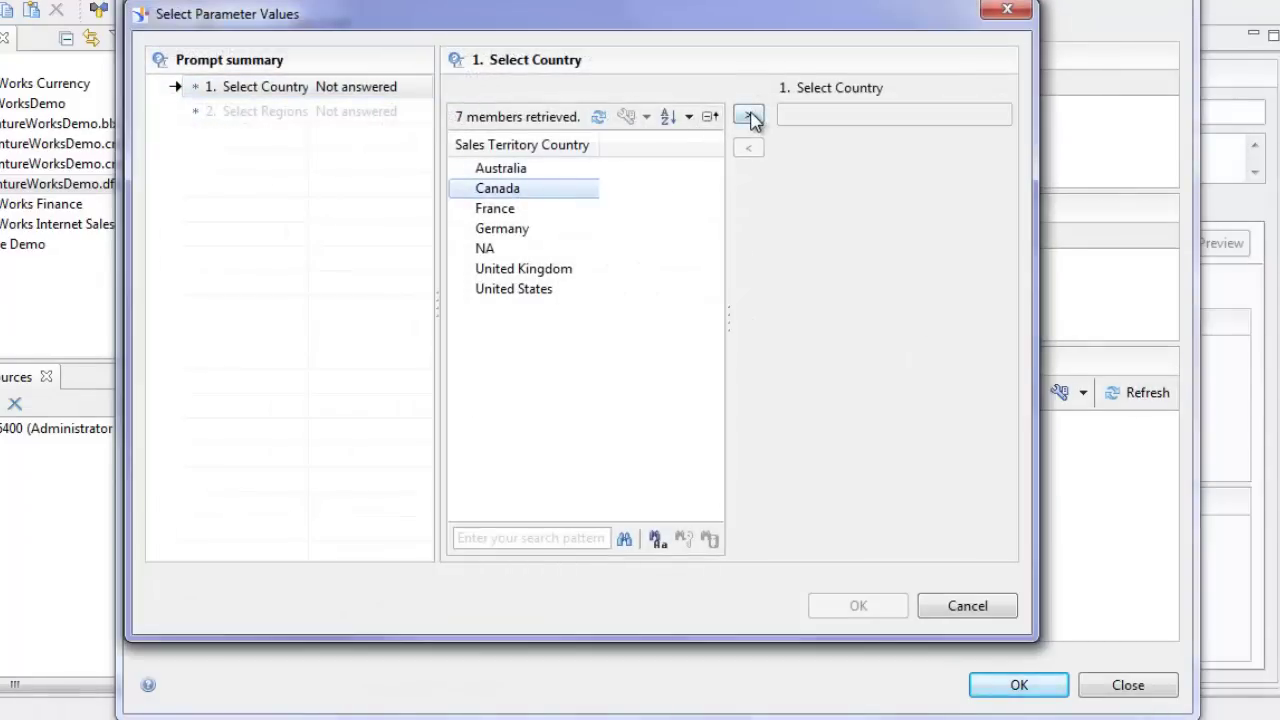
{"action": "left_click", "coordinate": [752, 119]}
{"action": "left_click", "coordinate": [258, 113]}
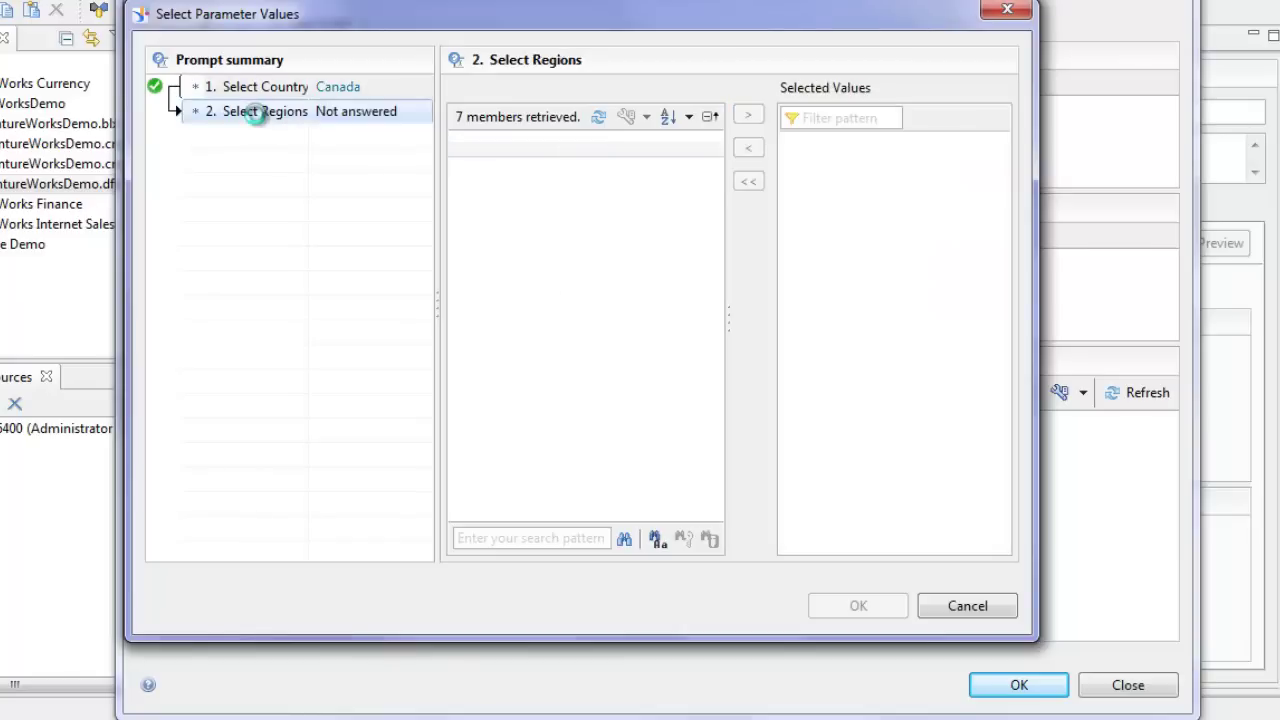
{"action": "left_click", "coordinate": [516, 232]}
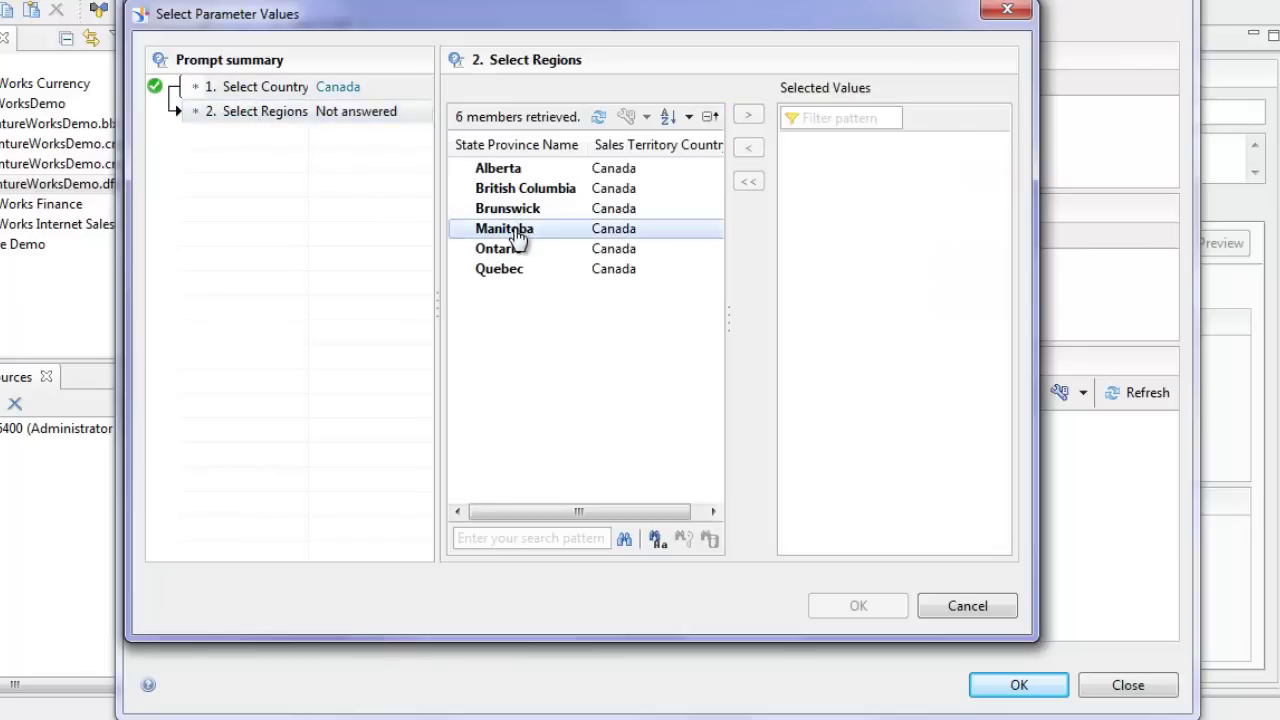
{"action": "left_click", "coordinate": [748, 115]}
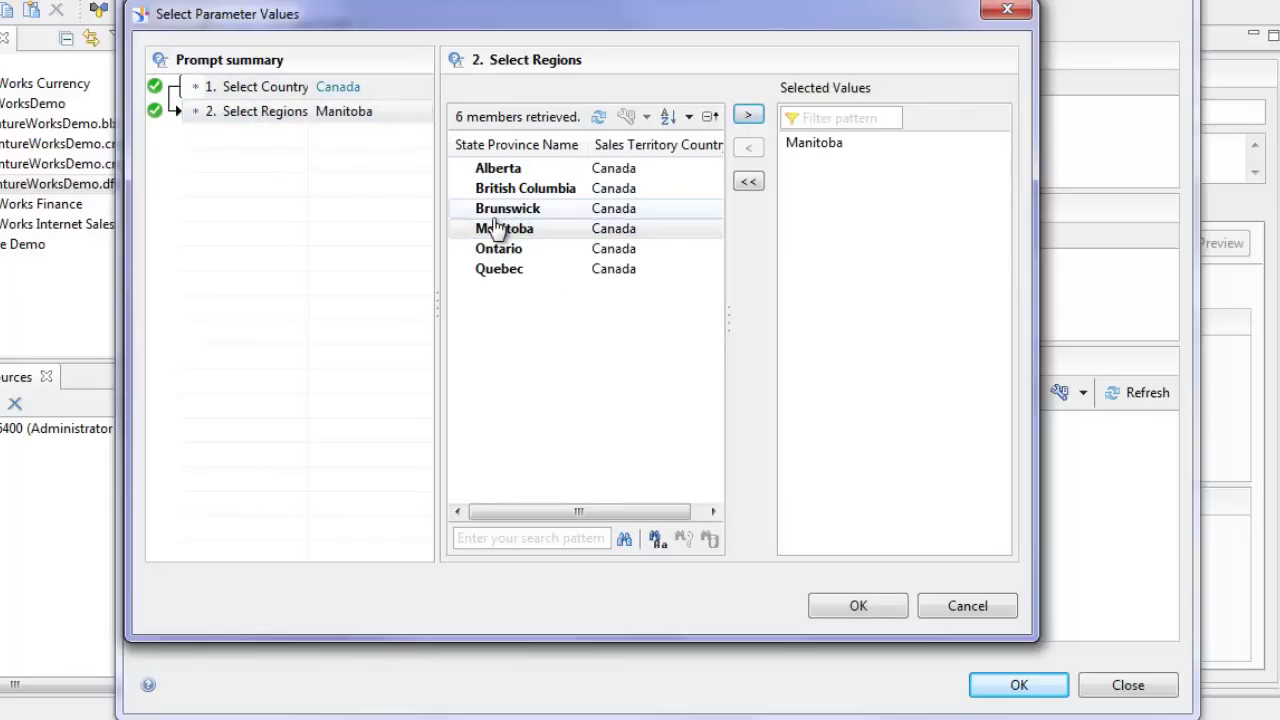
{"action": "left_click", "coordinate": [504, 252]}
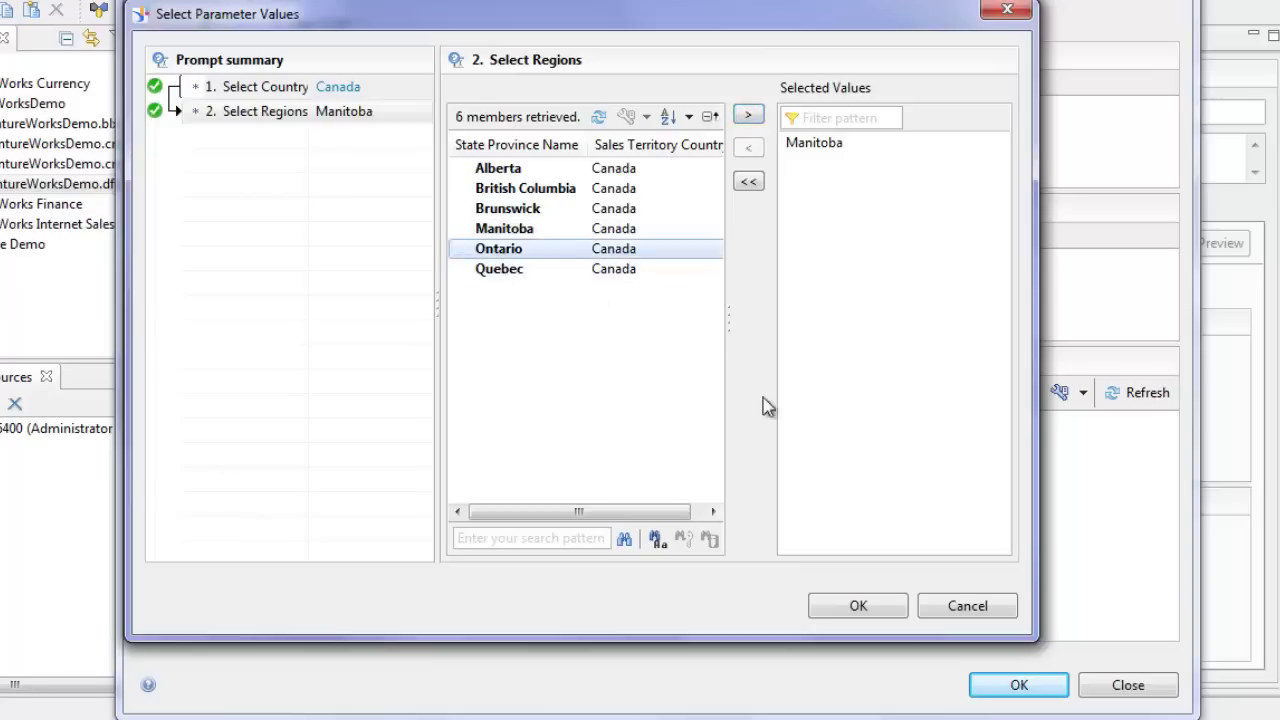
{"action": "left_click", "coordinate": [748, 115]}
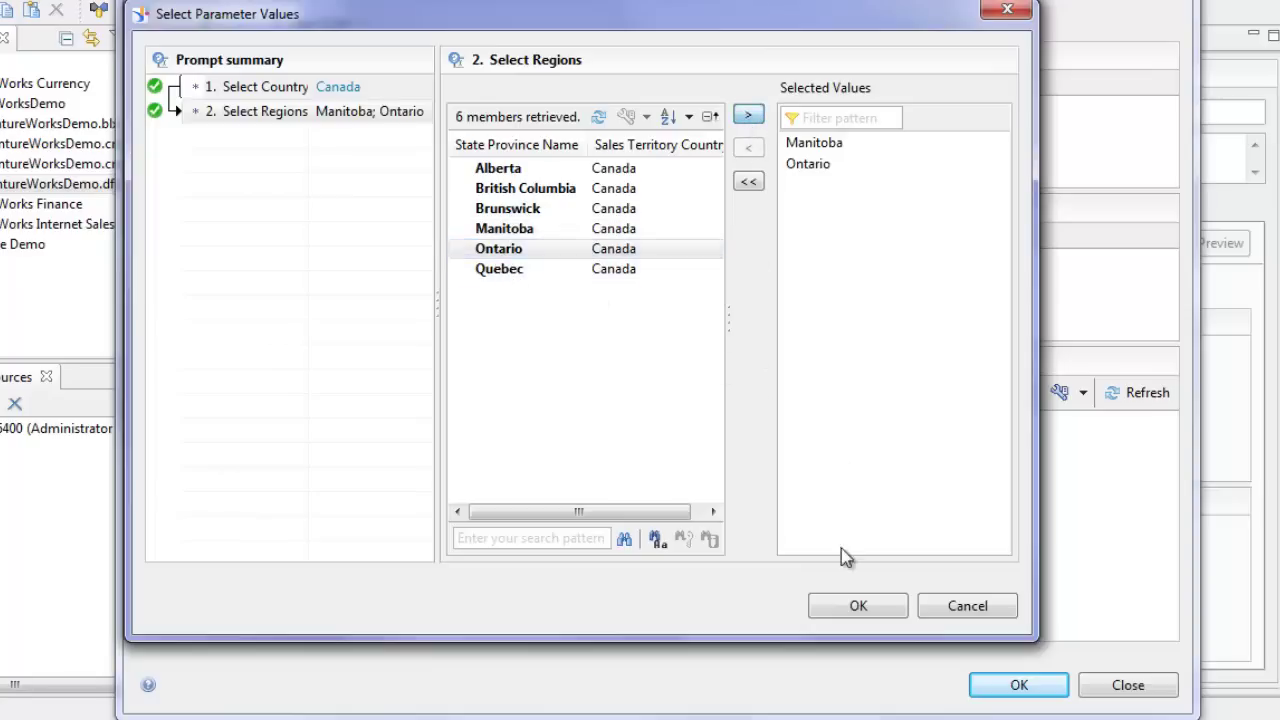
{"action": "left_click", "coordinate": [853, 612]}
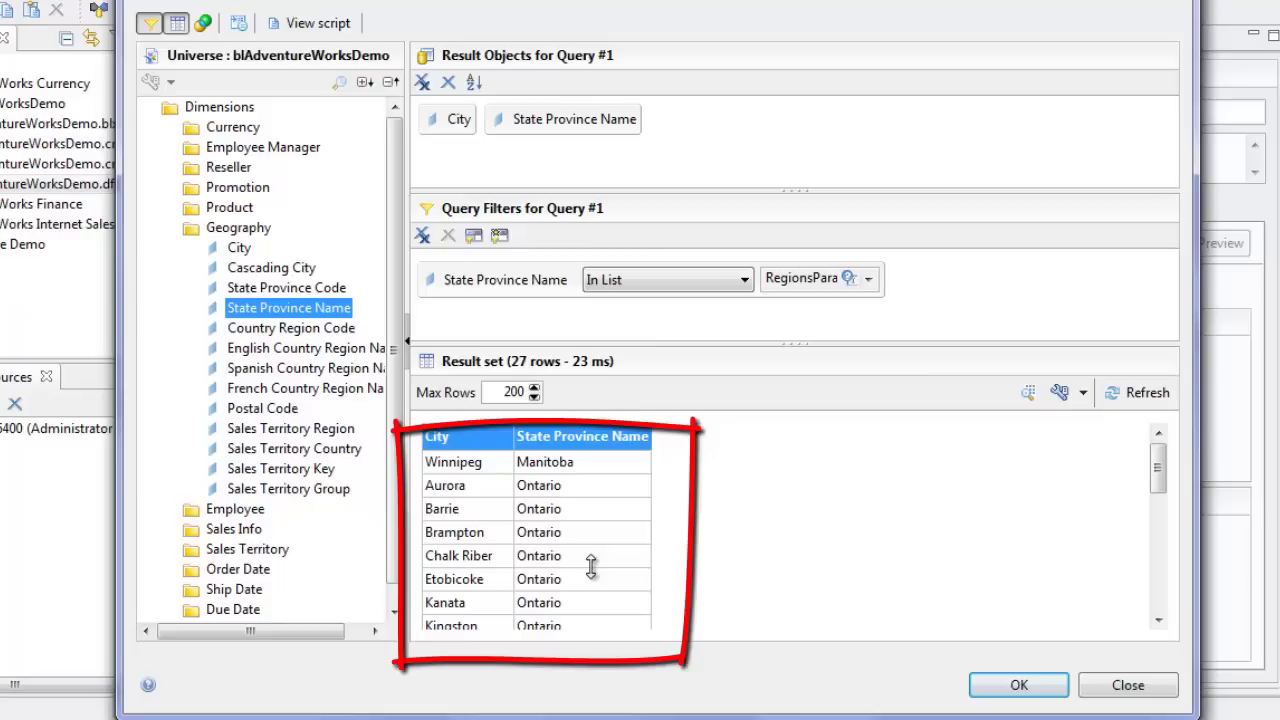
{"action": "left_click", "coordinate": [1012, 686]}
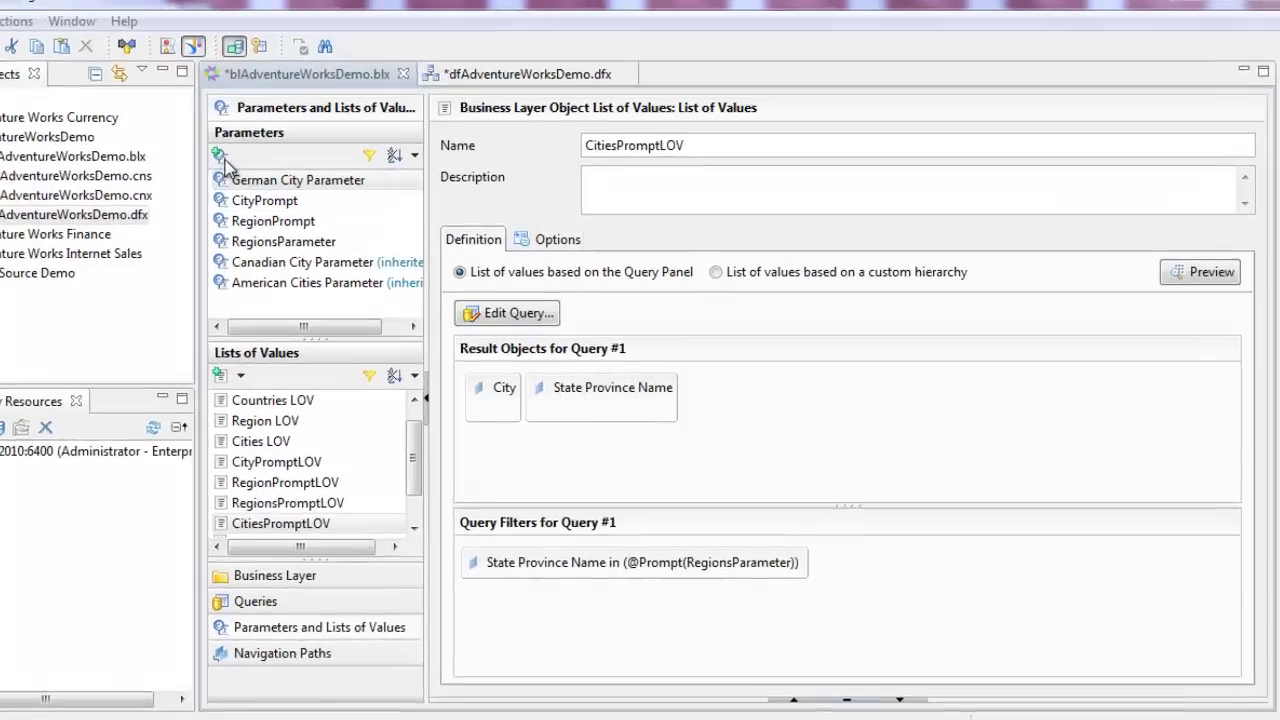
Create a parameter named CitiesPrompt with the prompt text "3. Select Cities", allowing multiple values.
{"action": "left_click", "coordinate": [294, 166]}
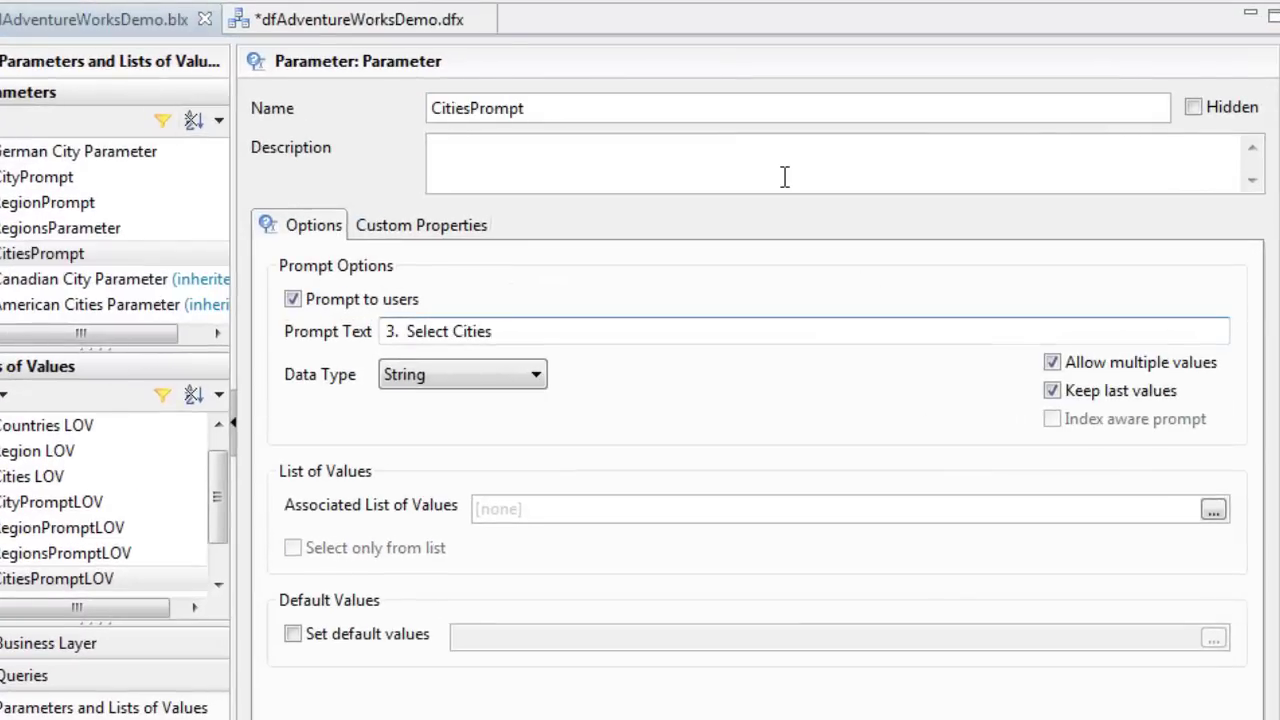
{"action": "left_click", "coordinate": [614, 108]}
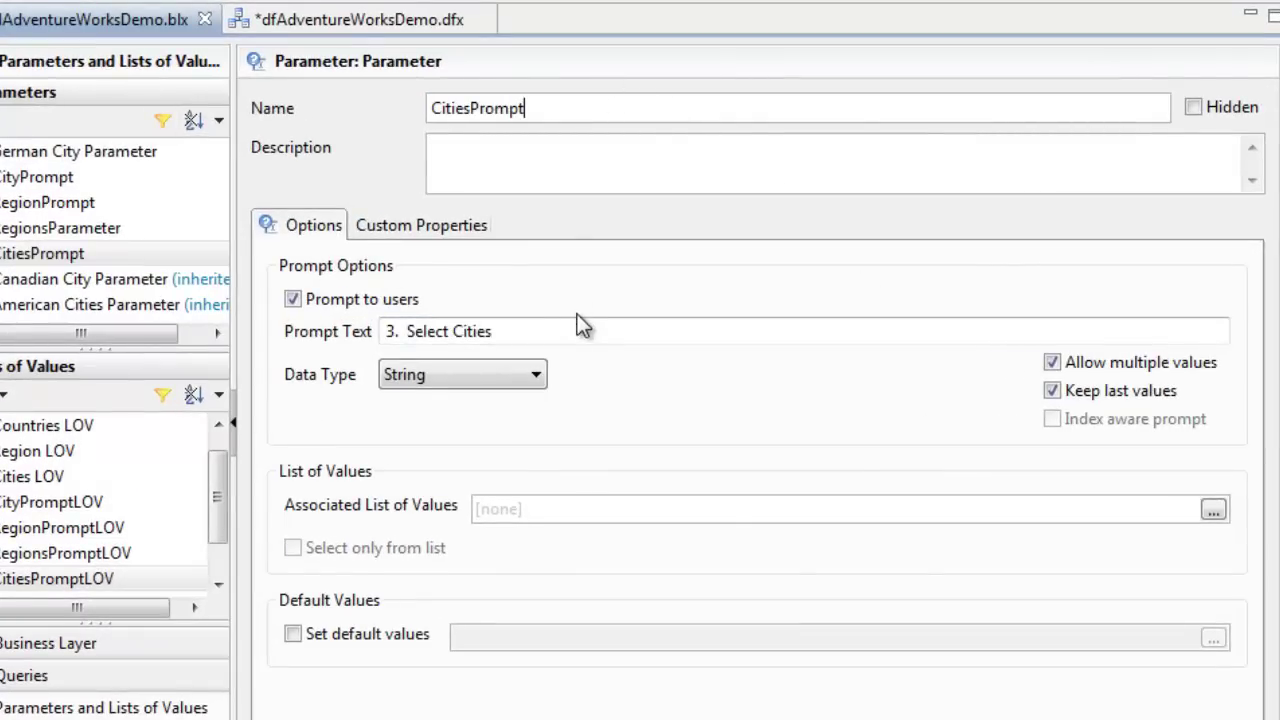
{"action": "left_click", "coordinate": [539, 334]}
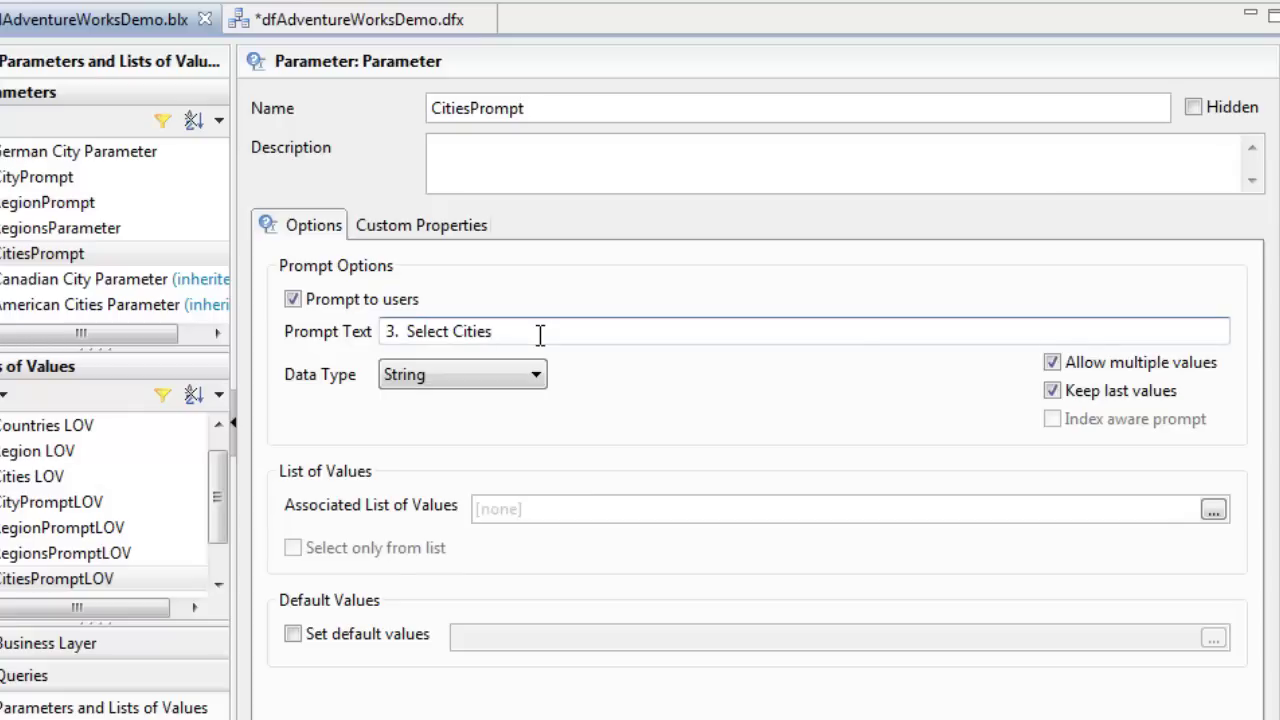
Associate the business layer list CitiesPromptLOV, mapped to City, with the CitiesPrompt parameter.
{"action": "left_click", "coordinate": [1213, 511]}
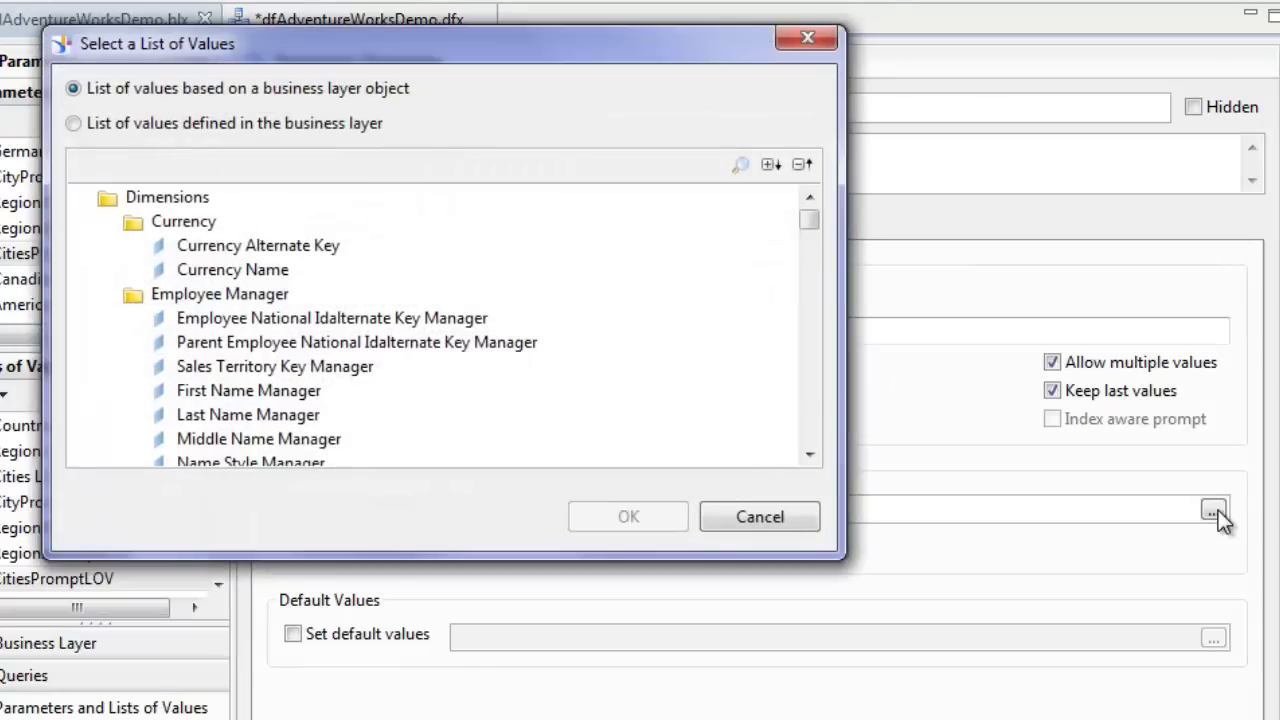
{"action": "left_click", "coordinate": [74, 127]}
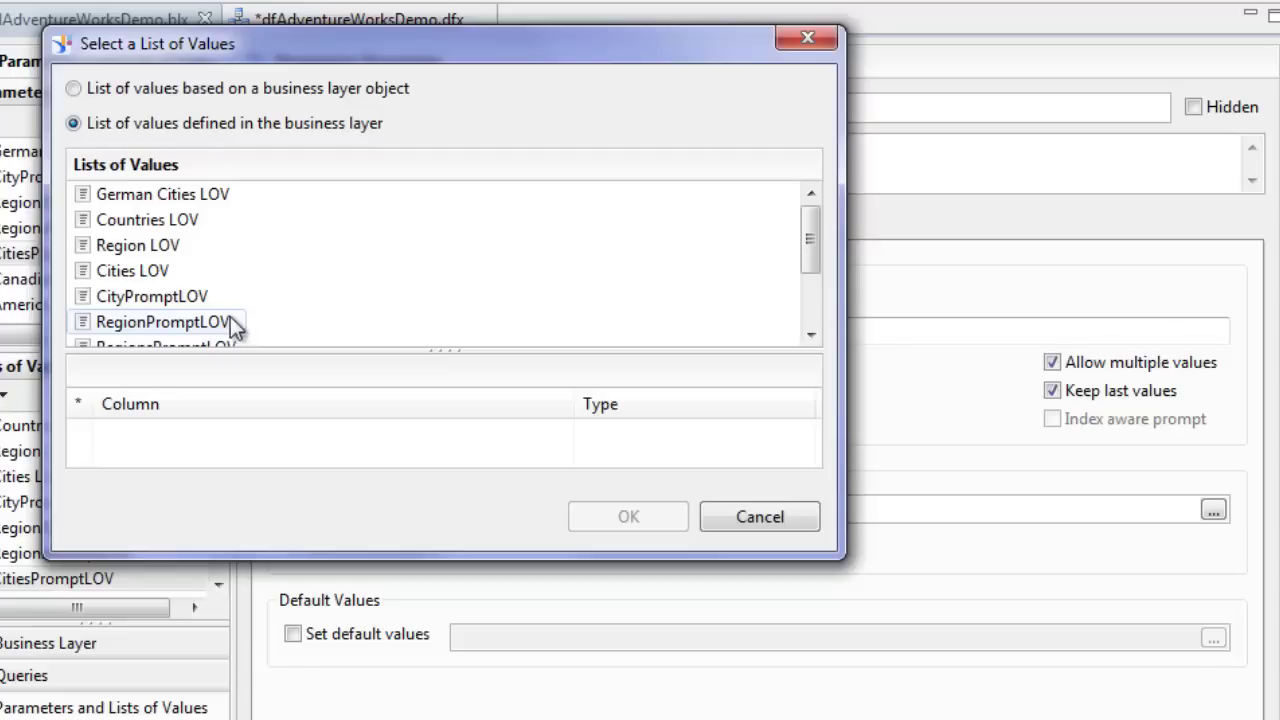
{"action": "left_click_drag", "start_coordinate": [811, 238], "coordinate": [818, 260]}
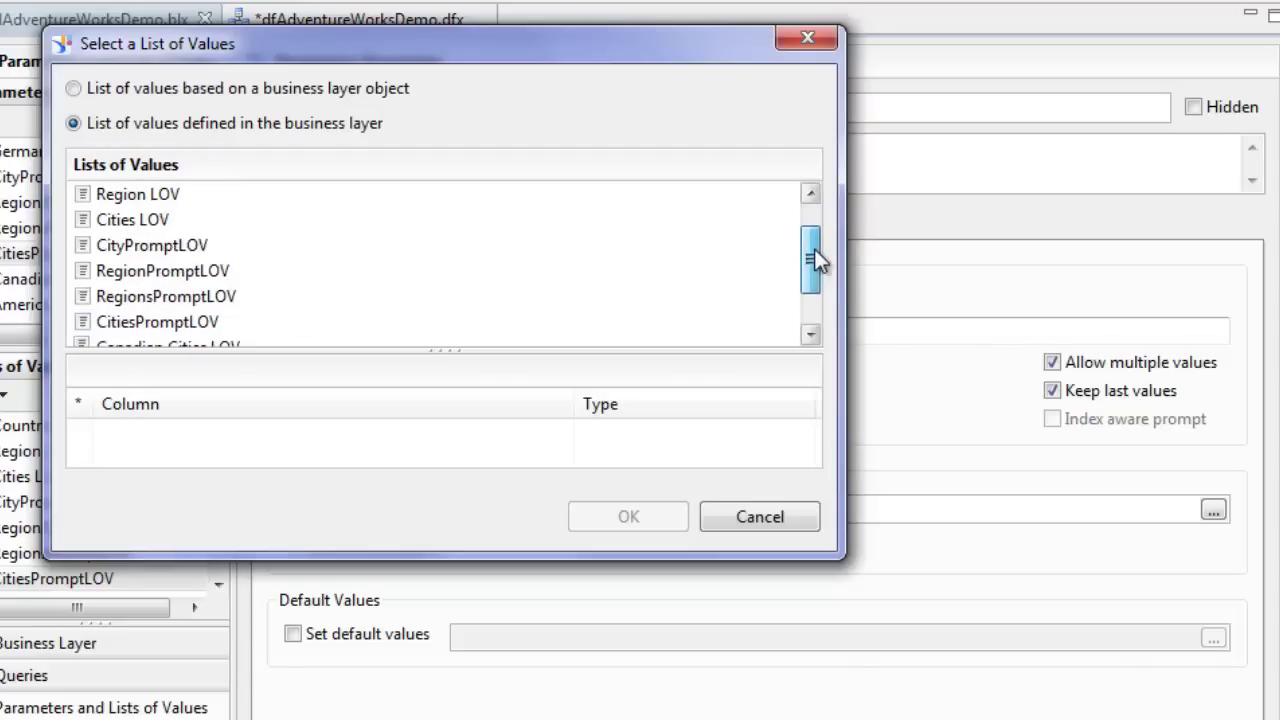
{"action": "left_click", "coordinate": [195, 326]}
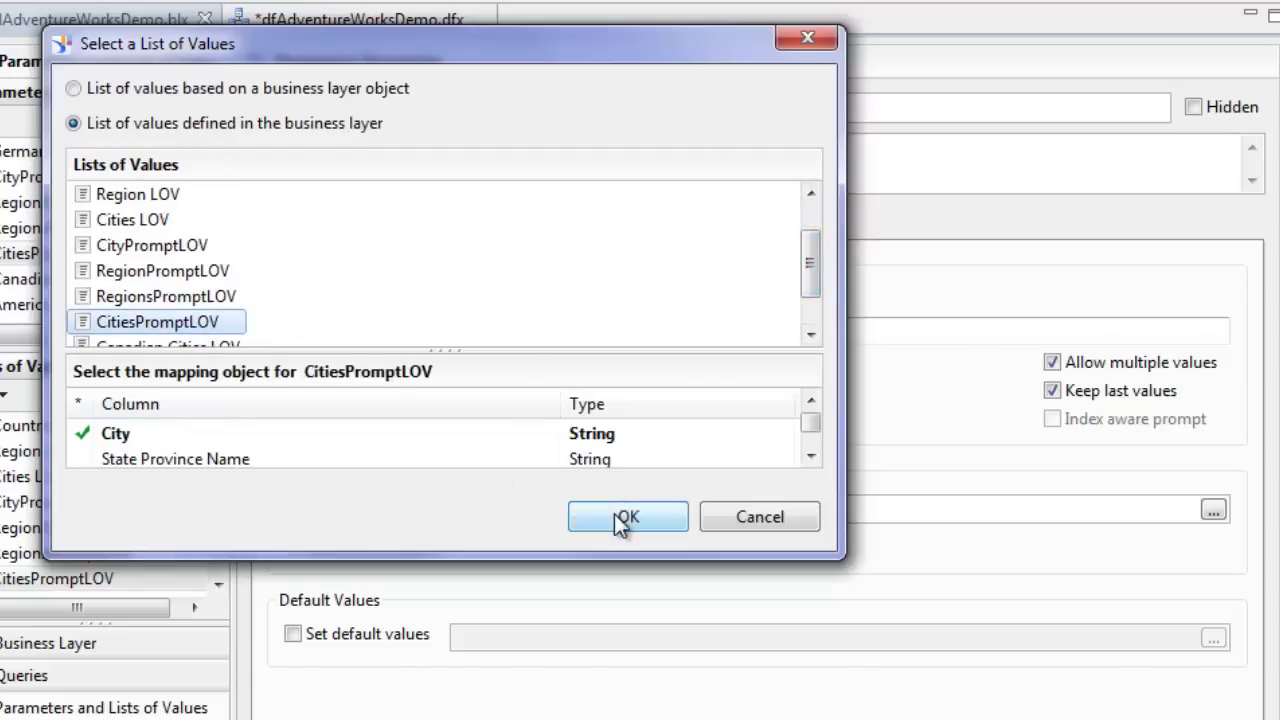
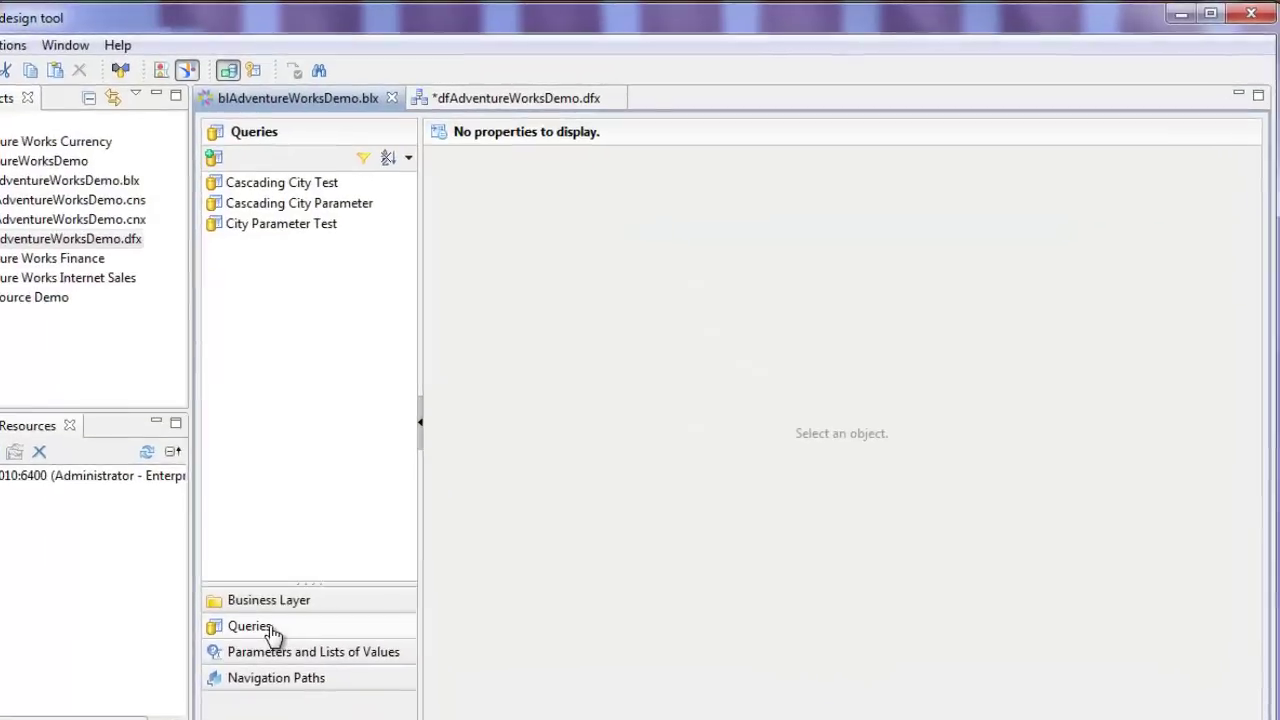
Create a new business layer query with City, State Province Name and Sales Territory Country as result objects.
{"action": "left_click", "coordinate": [145, 170]}
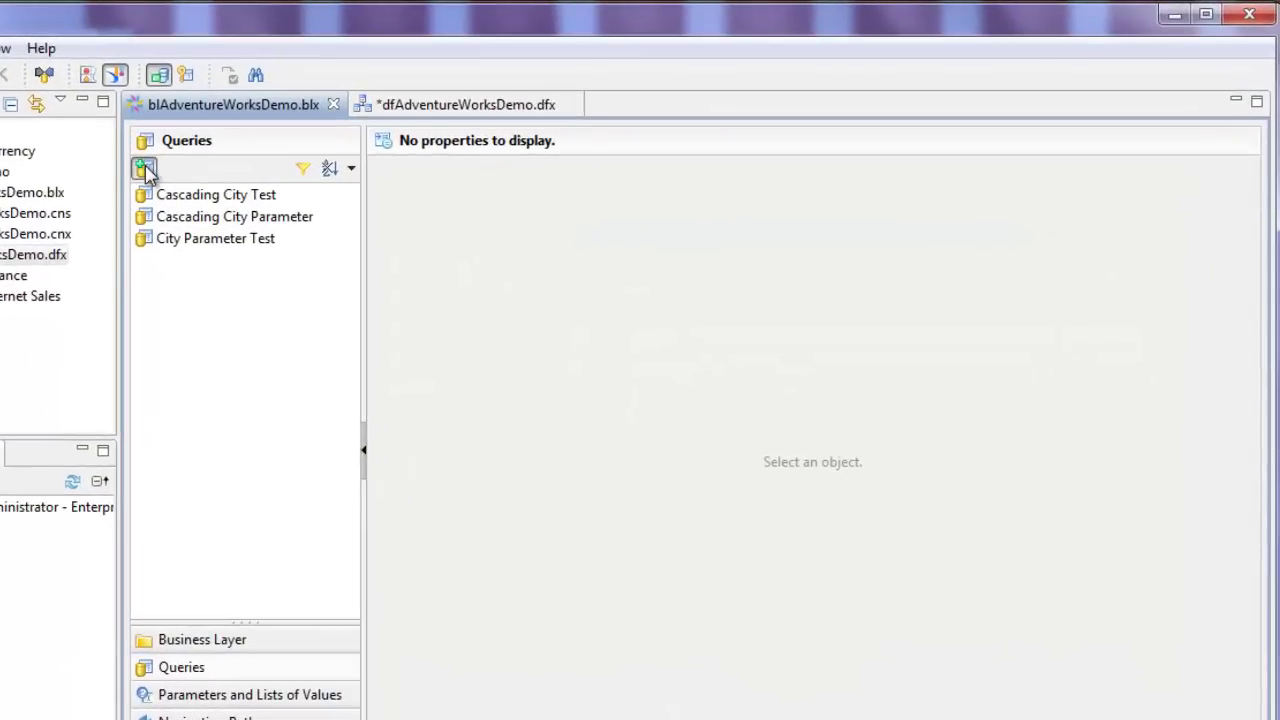
{"action": "left_click", "coordinate": [99, 177]}
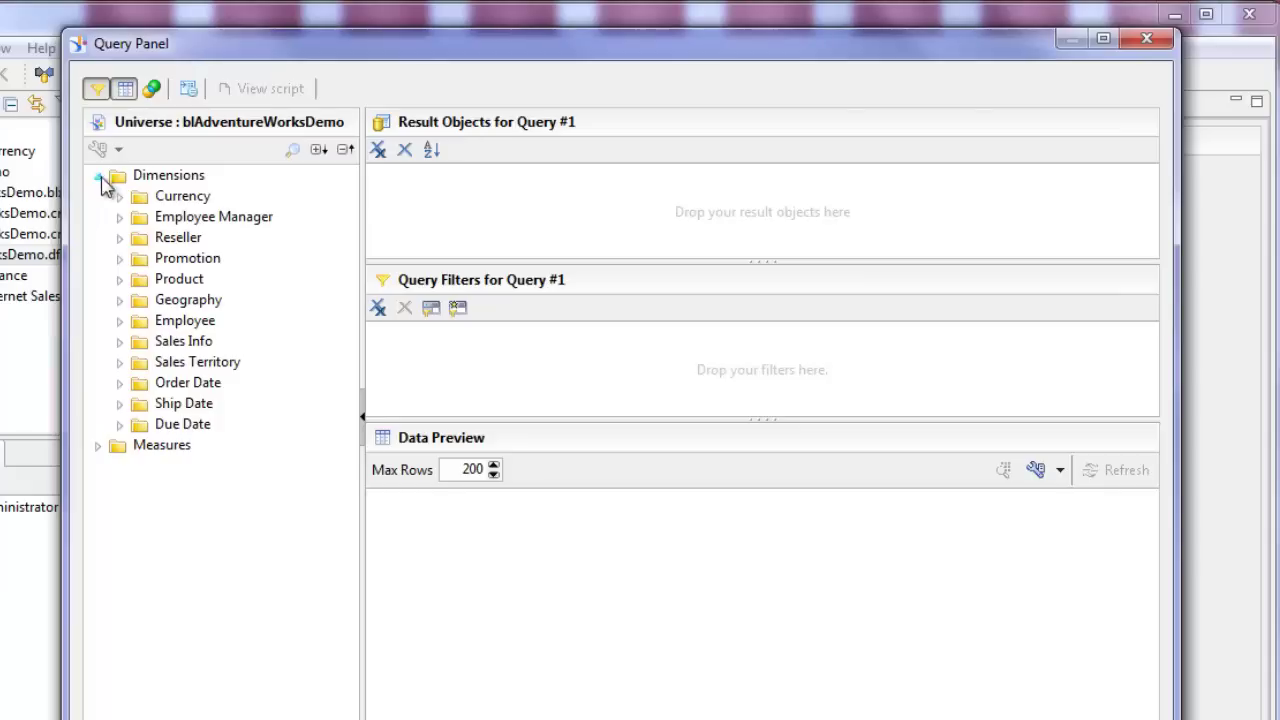
{"action": "left_click", "coordinate": [120, 301]}
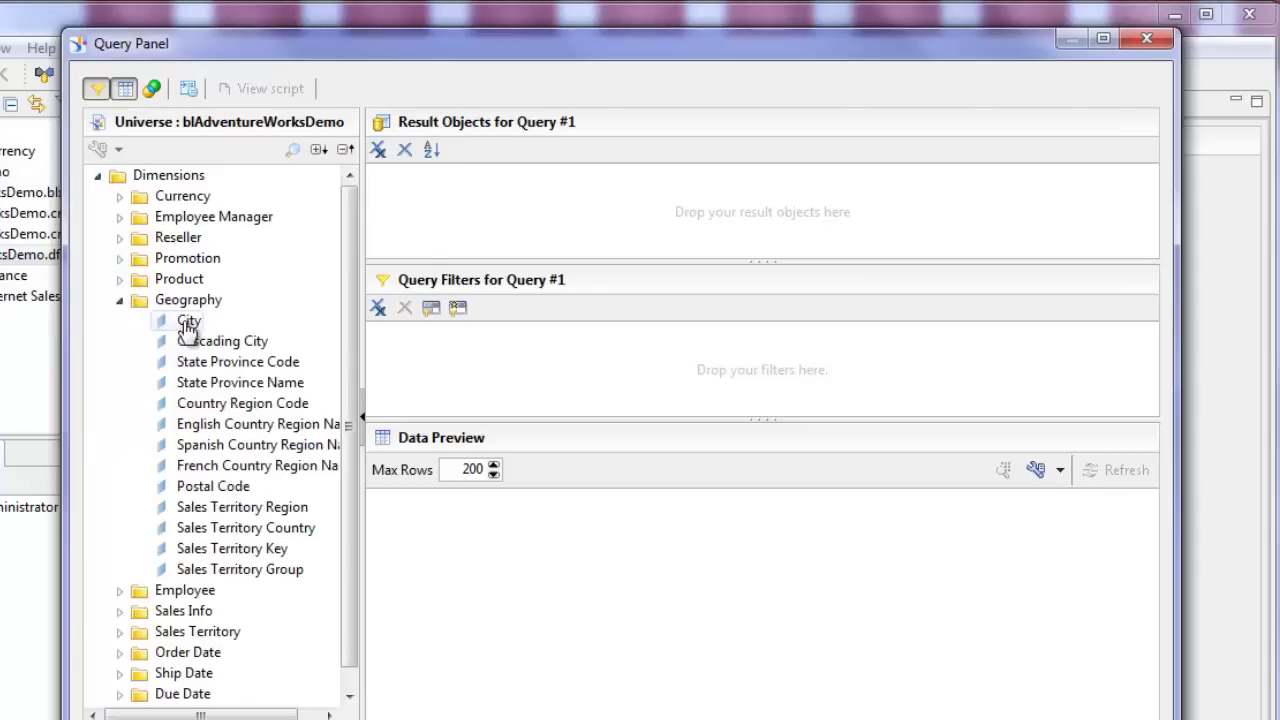
{"action": "left_click_drag", "start_coordinate": [189, 320], "coordinate": [430, 220]}
{"action": "left_click_drag", "start_coordinate": [245, 383], "coordinate": [462, 280]}
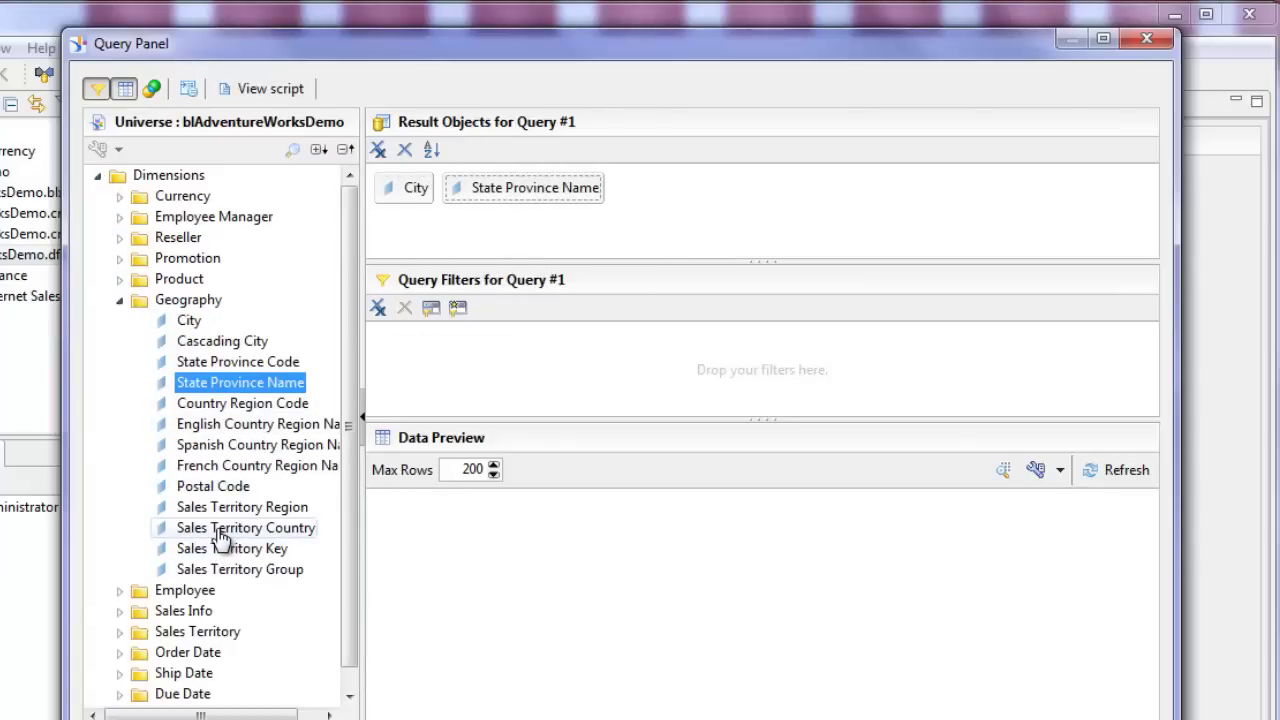
{"action": "left_click_drag", "start_coordinate": [230, 528], "coordinate": [672, 205]}
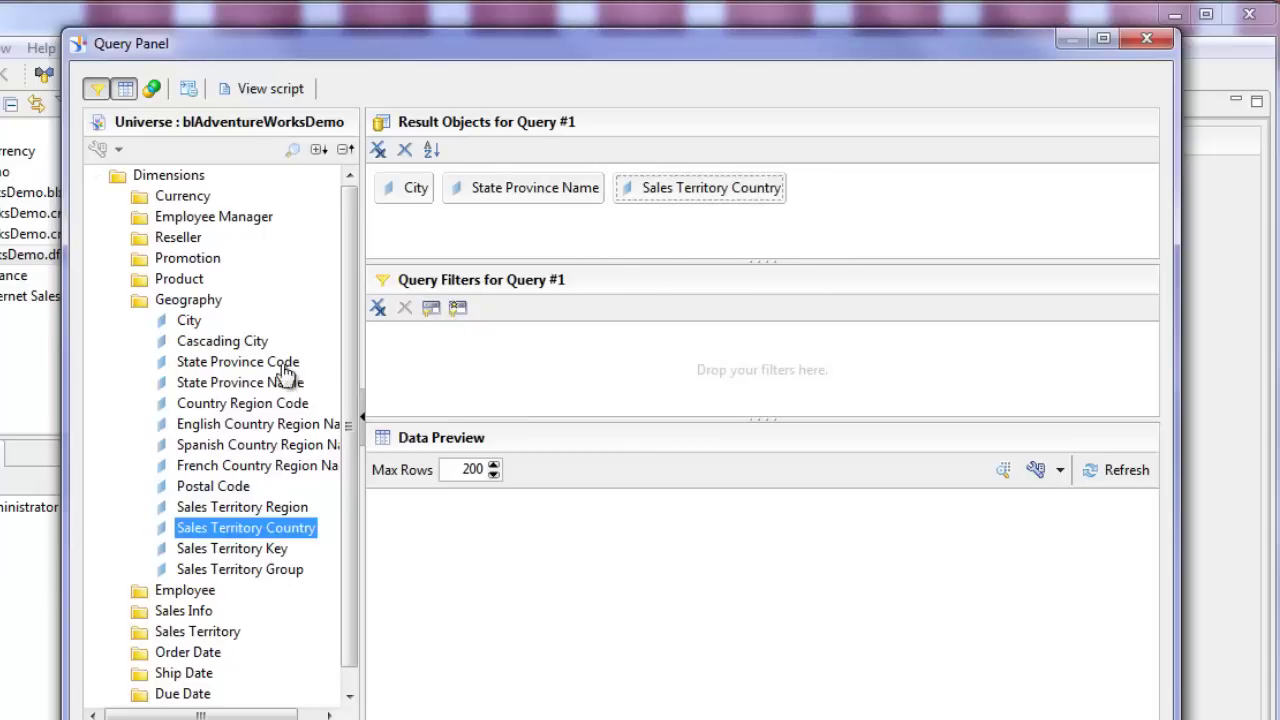
Add a query filter on City with the In List operator, using the universe parameter CitiesPrompt as the prompt.
{"action": "left_click_drag", "start_coordinate": [190, 320], "coordinate": [548, 362]}
{"action": "left_click", "coordinate": [548, 362]}
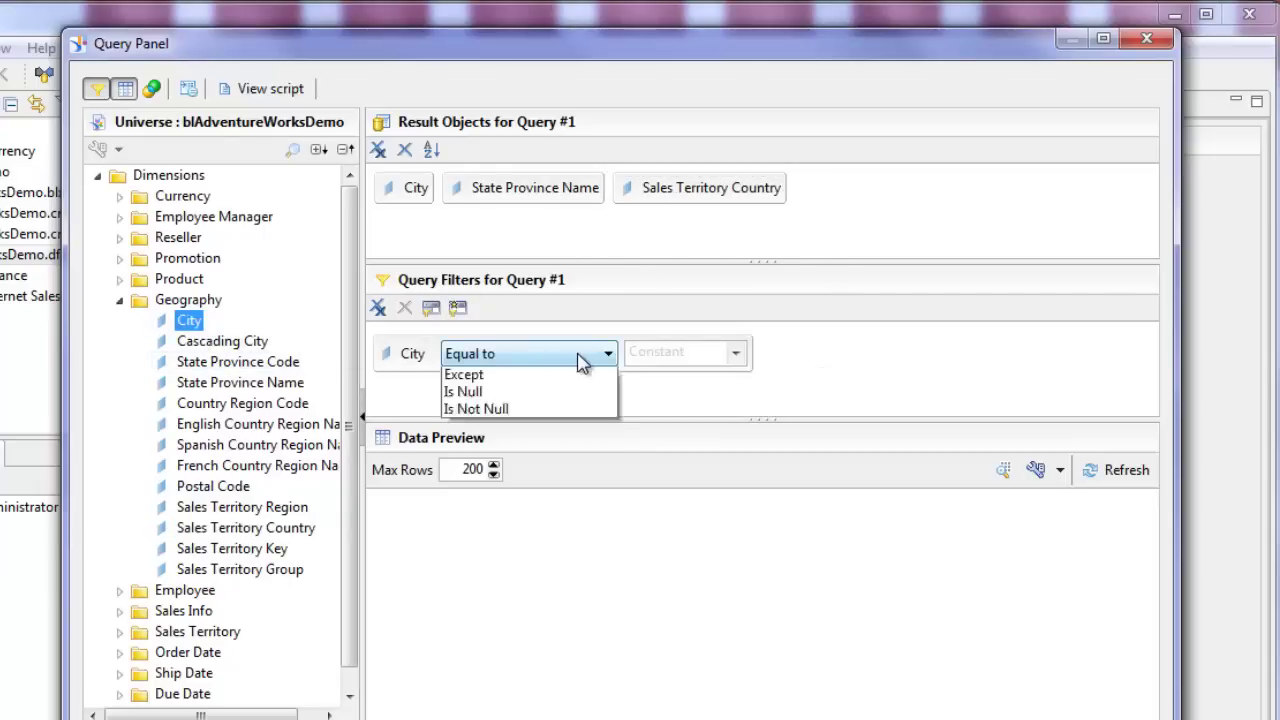
{"action": "left_click", "coordinate": [560, 408]}
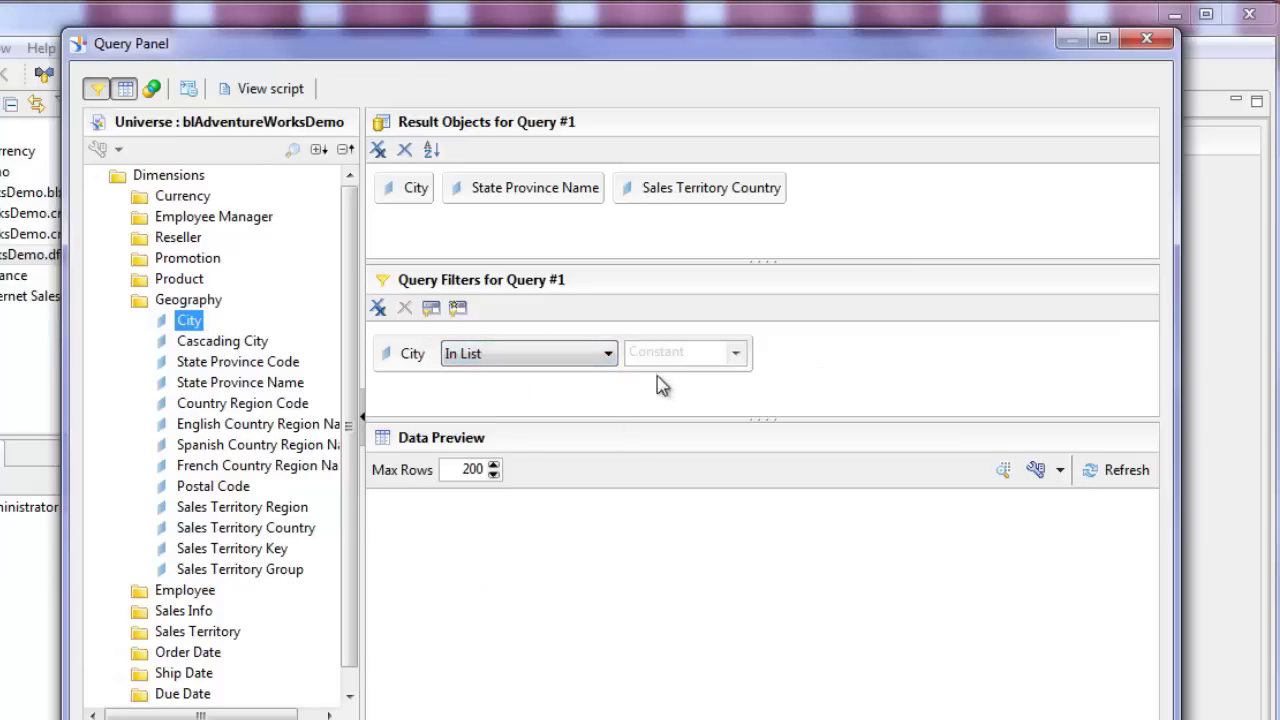
{"action": "left_click", "coordinate": [736, 353]}
{"action": "left_click", "coordinate": [790, 407]}
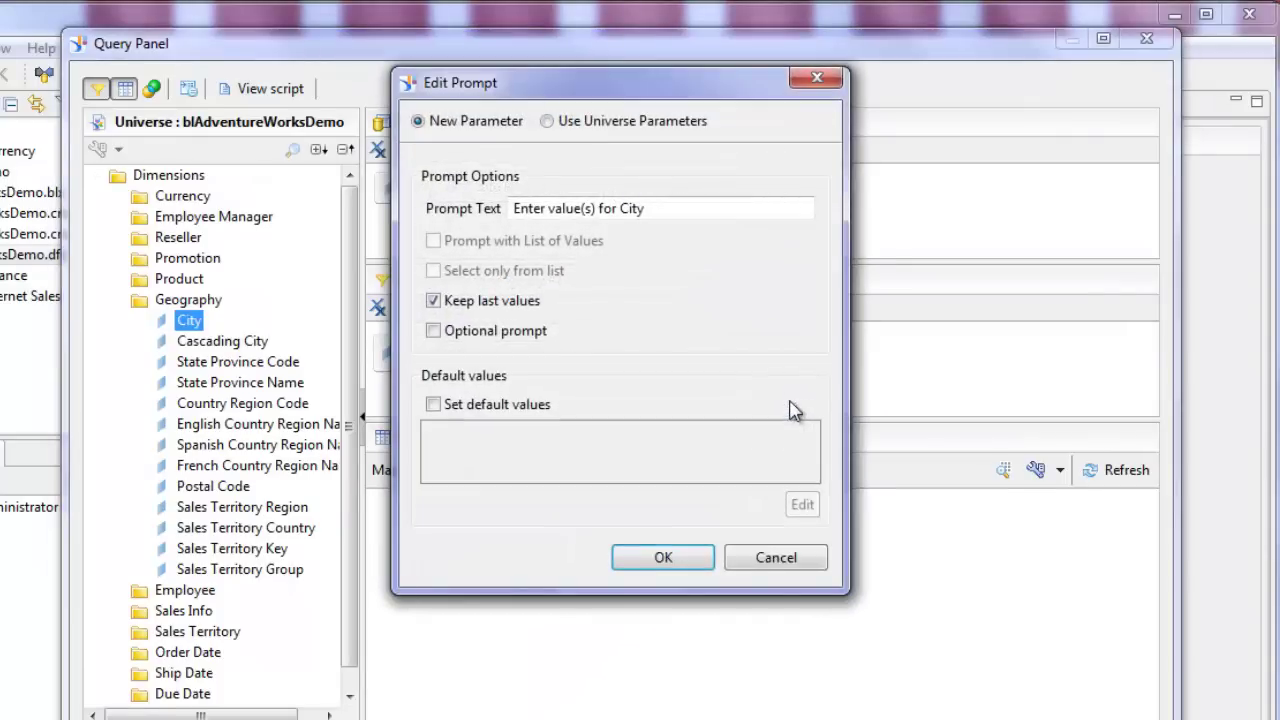
{"action": "left_click", "coordinate": [543, 125]}
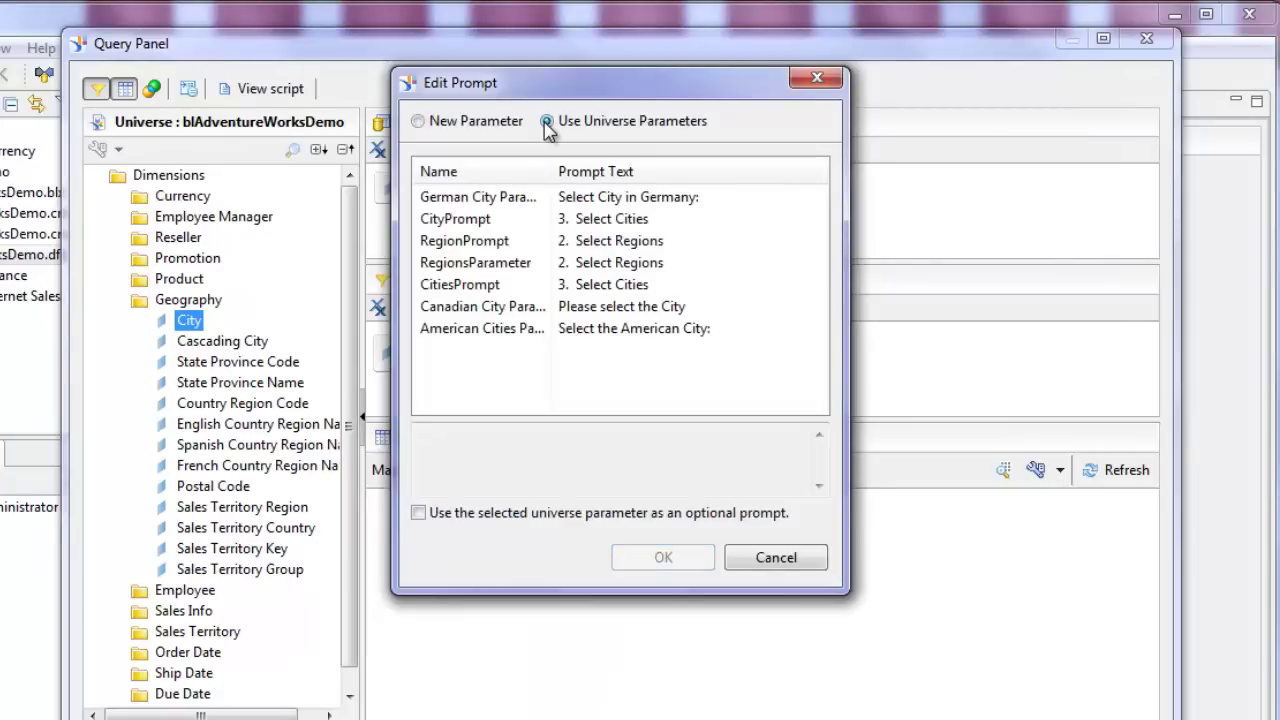
{"action": "left_click", "coordinate": [460, 288]}
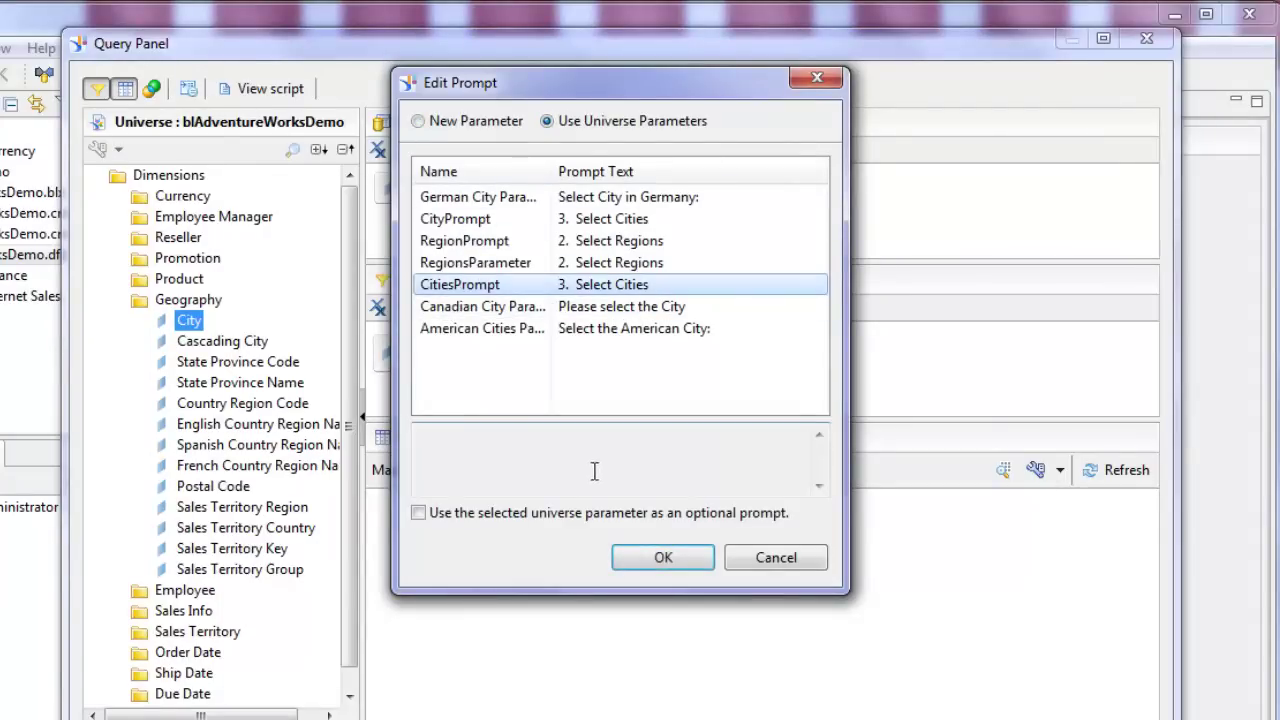
{"action": "left_click", "coordinate": [663, 558]}
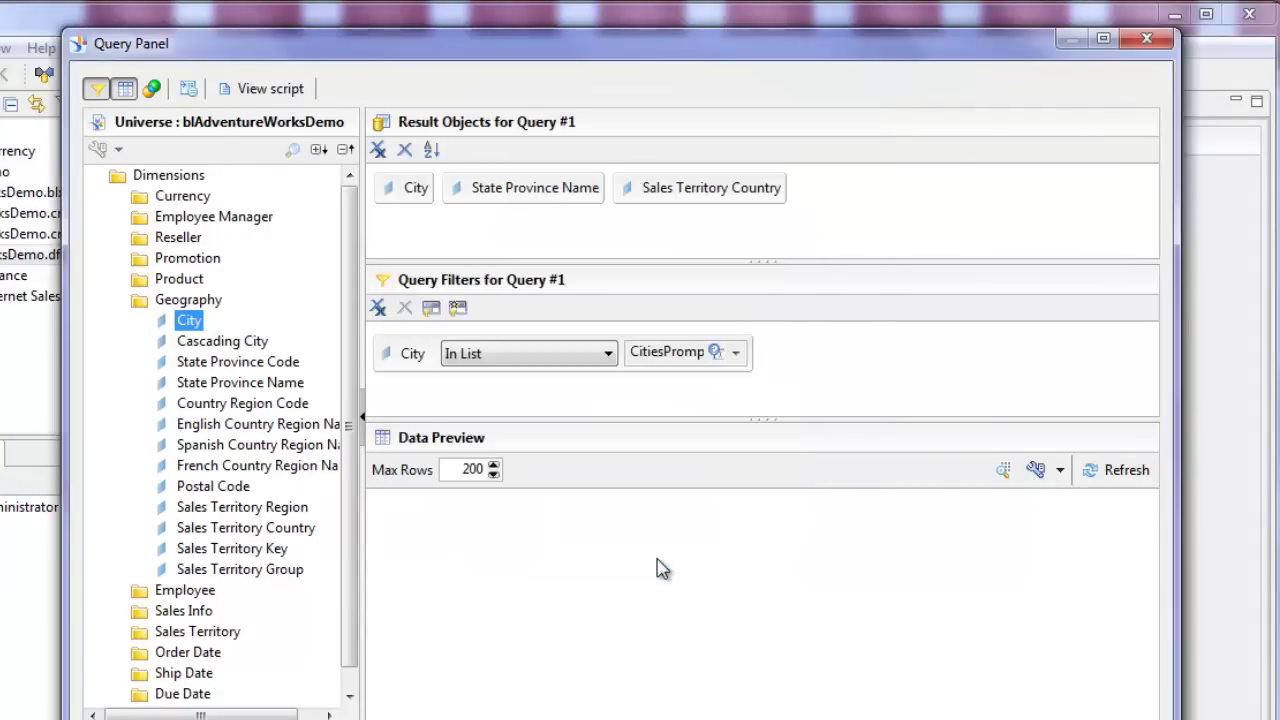
Refresh the data preview and answer the prompts with Canada as the country and Ontario and Manitoba as the regions.
{"action": "left_click", "coordinate": [1103, 480]}
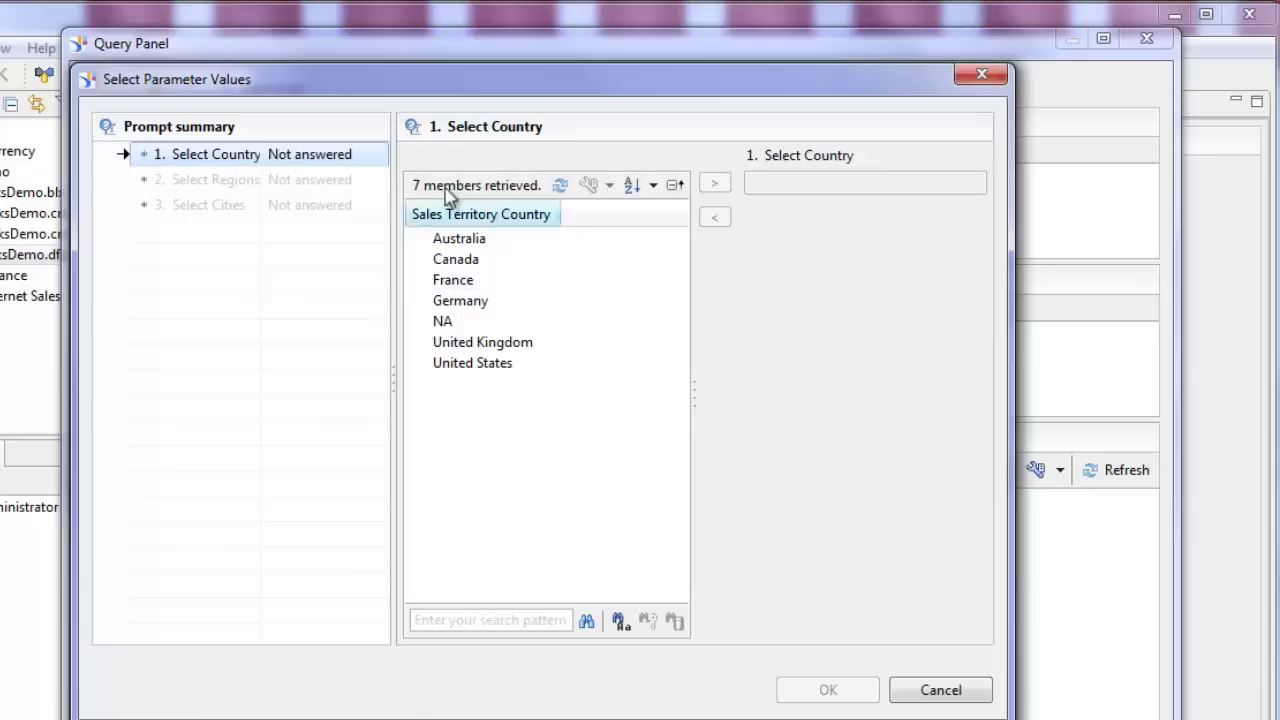
{"action": "left_click", "coordinate": [456, 262]}
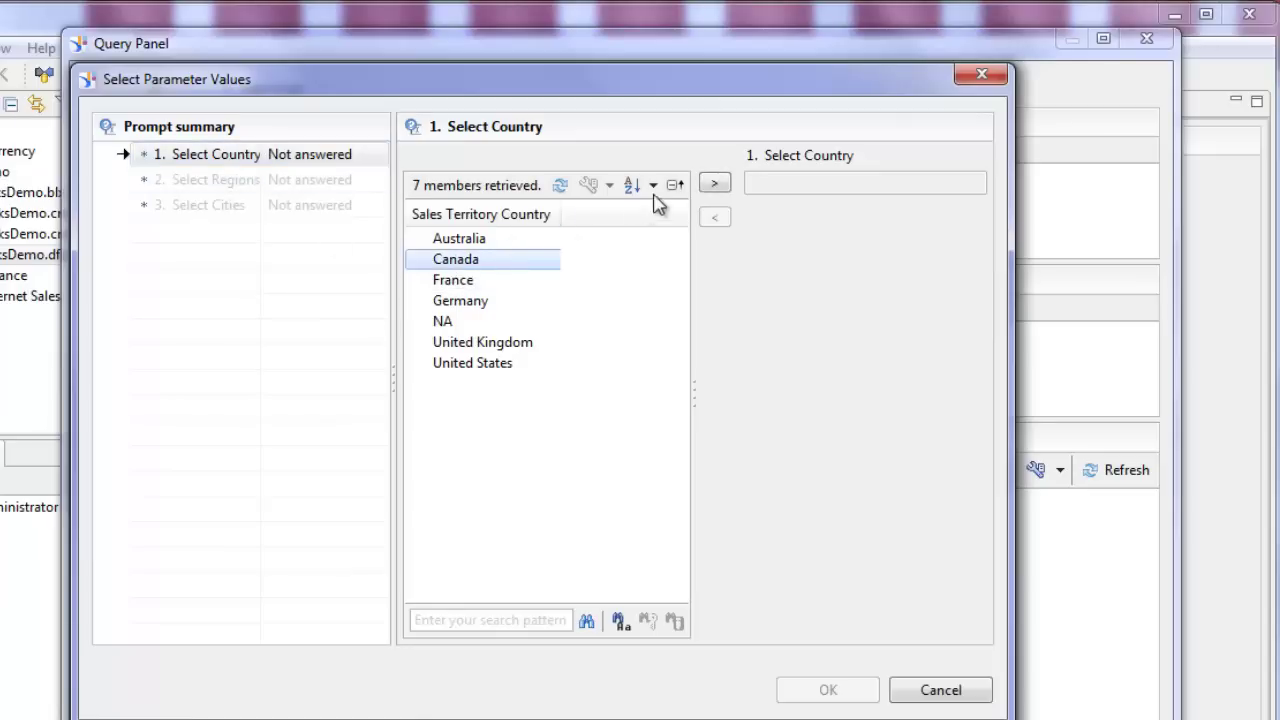
{"action": "left_click", "coordinate": [716, 185]}
{"action": "left_click", "coordinate": [226, 182]}
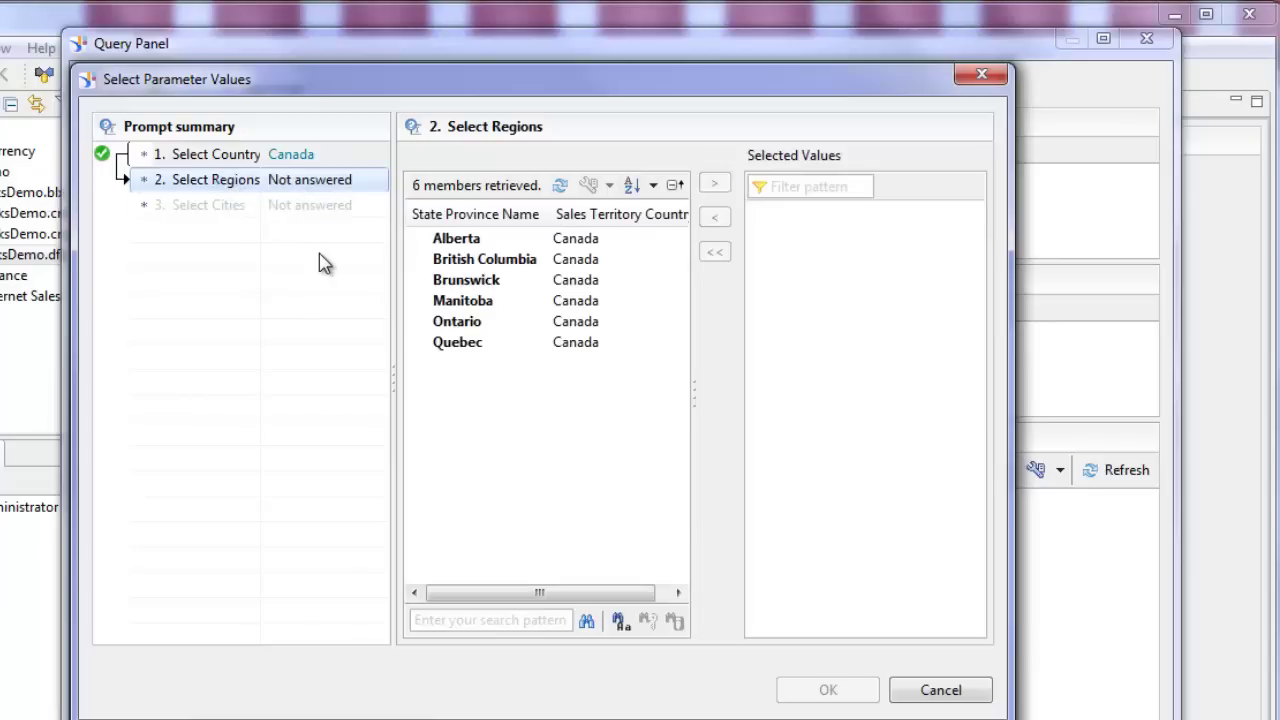
{"action": "left_click", "coordinate": [449, 322]}
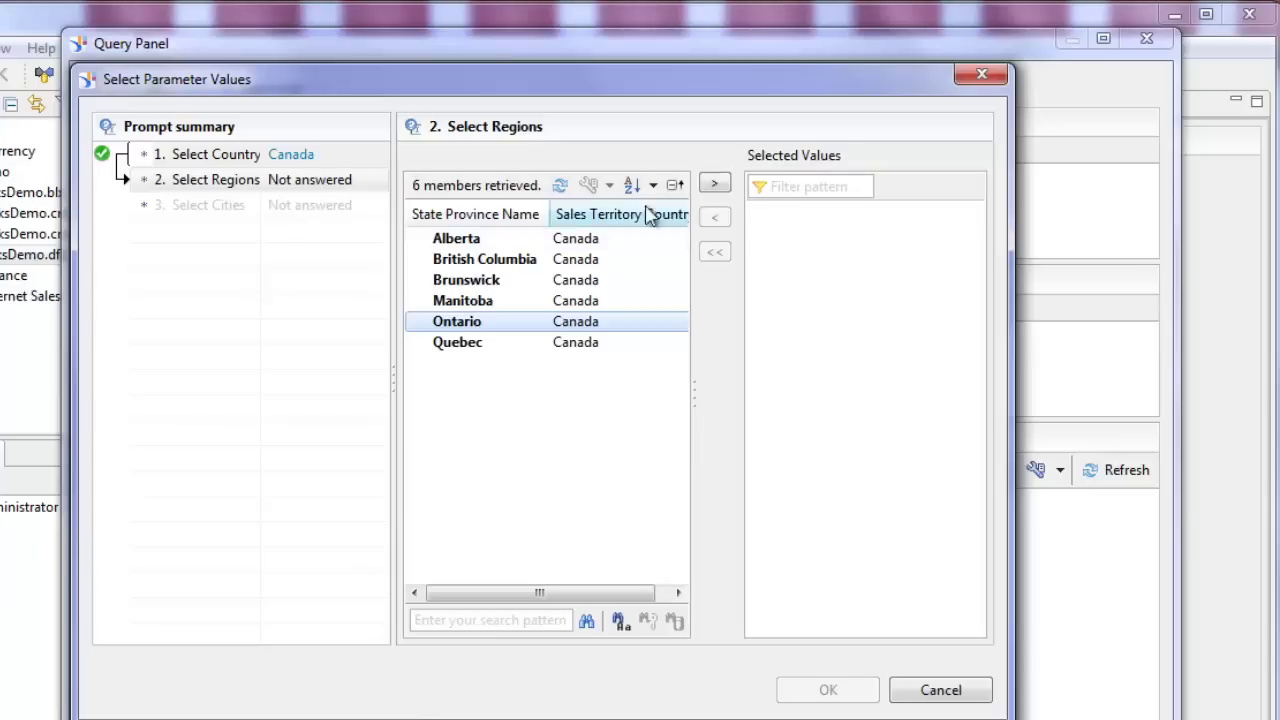
{"action": "left_click", "coordinate": [714, 184]}
{"action": "left_click", "coordinate": [628, 300]}
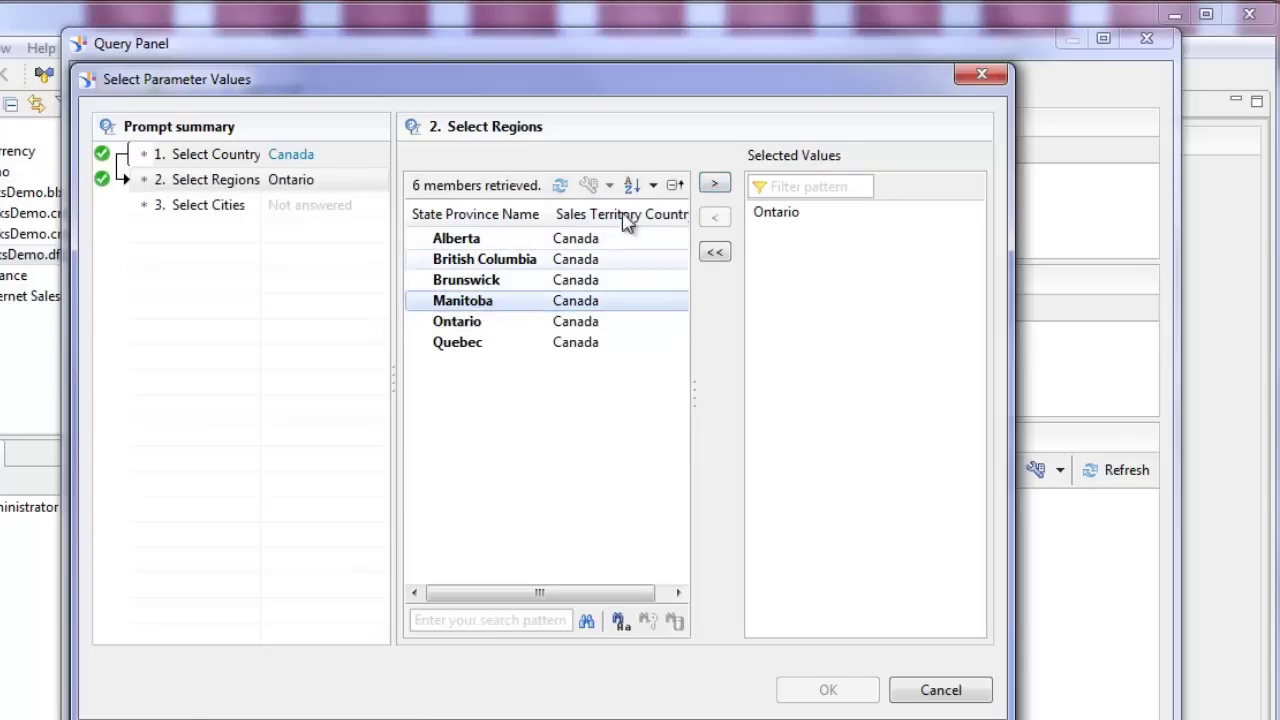
{"action": "left_click", "coordinate": [712, 187]}
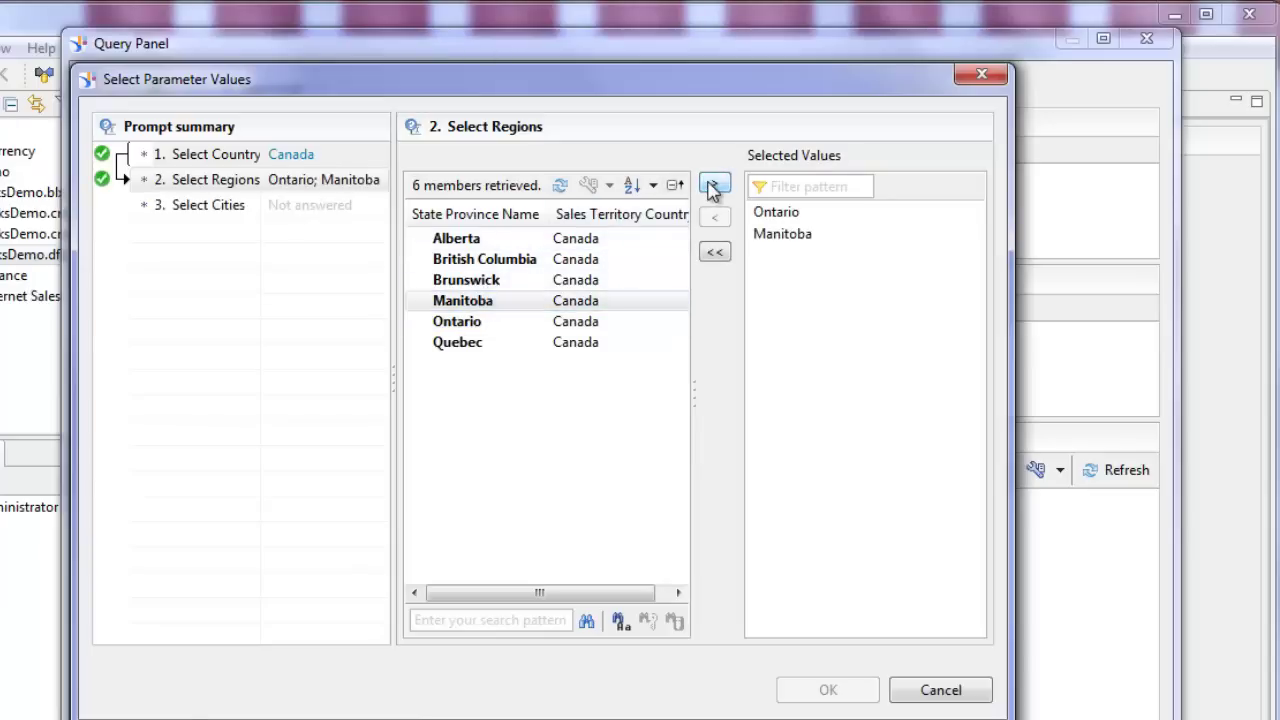
Choose Winnipeg and Mississauga for the cities prompt, run the preview and accept the query.
{"action": "left_click", "coordinate": [194, 206]}
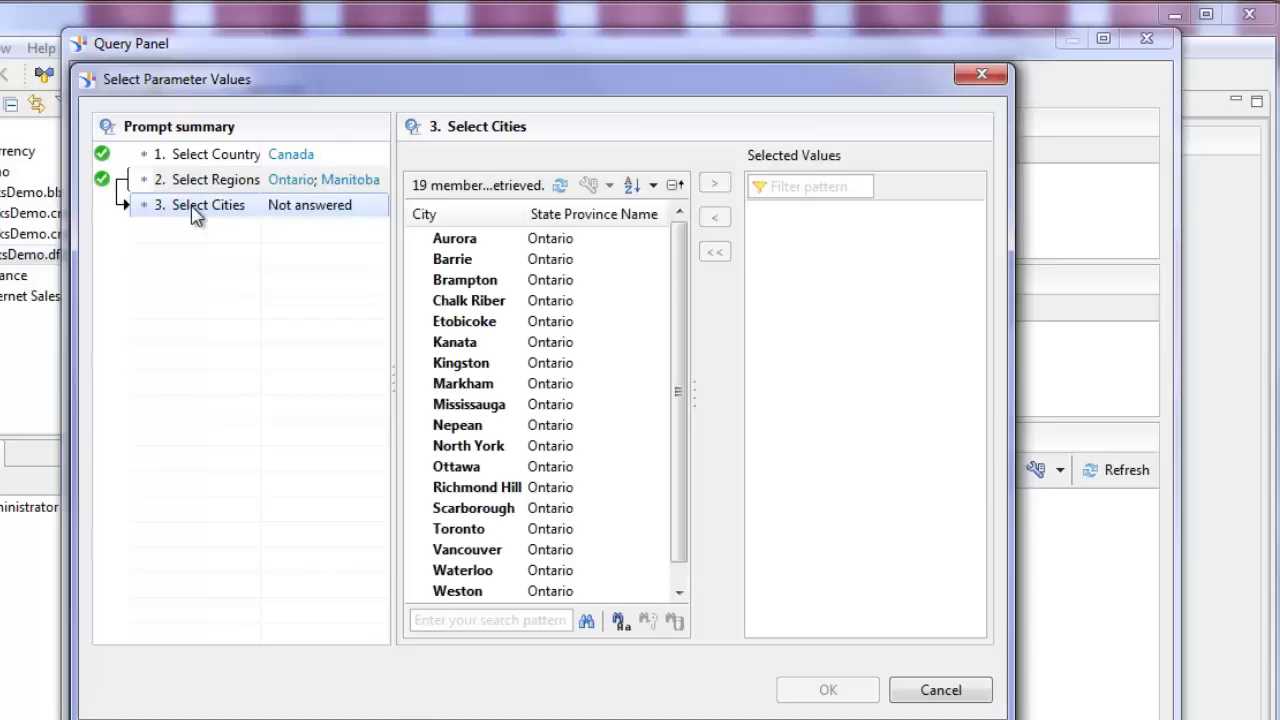
{"action": "left_click_drag", "start_coordinate": [681, 325], "coordinate": [697, 425]}
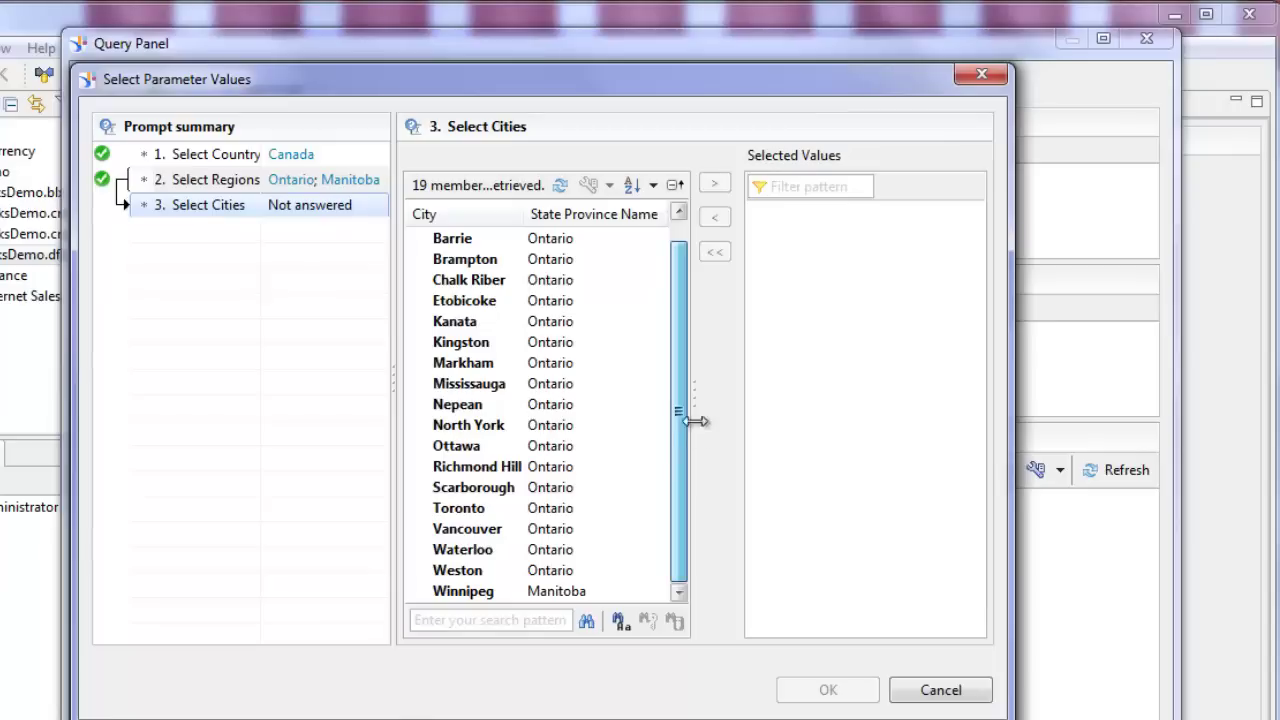
{"action": "left_click", "coordinate": [470, 591]}
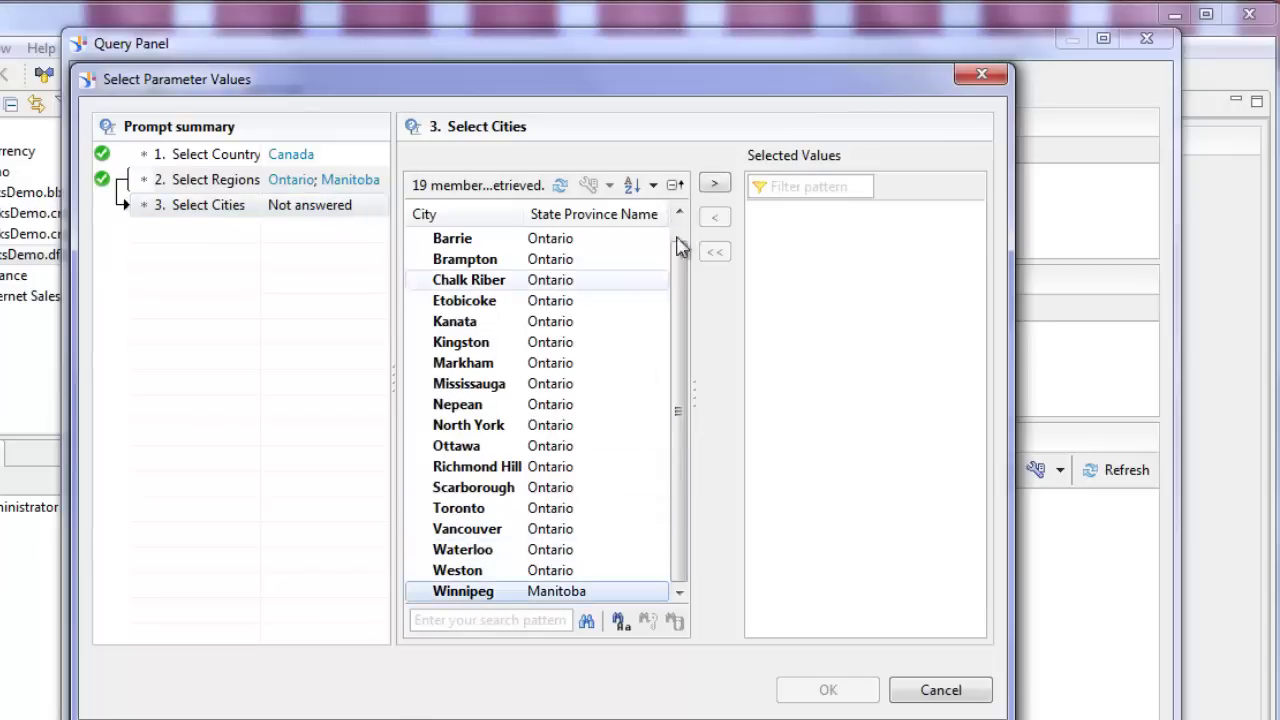
{"action": "left_click", "coordinate": [714, 183]}
{"action": "left_click", "coordinate": [469, 383]}
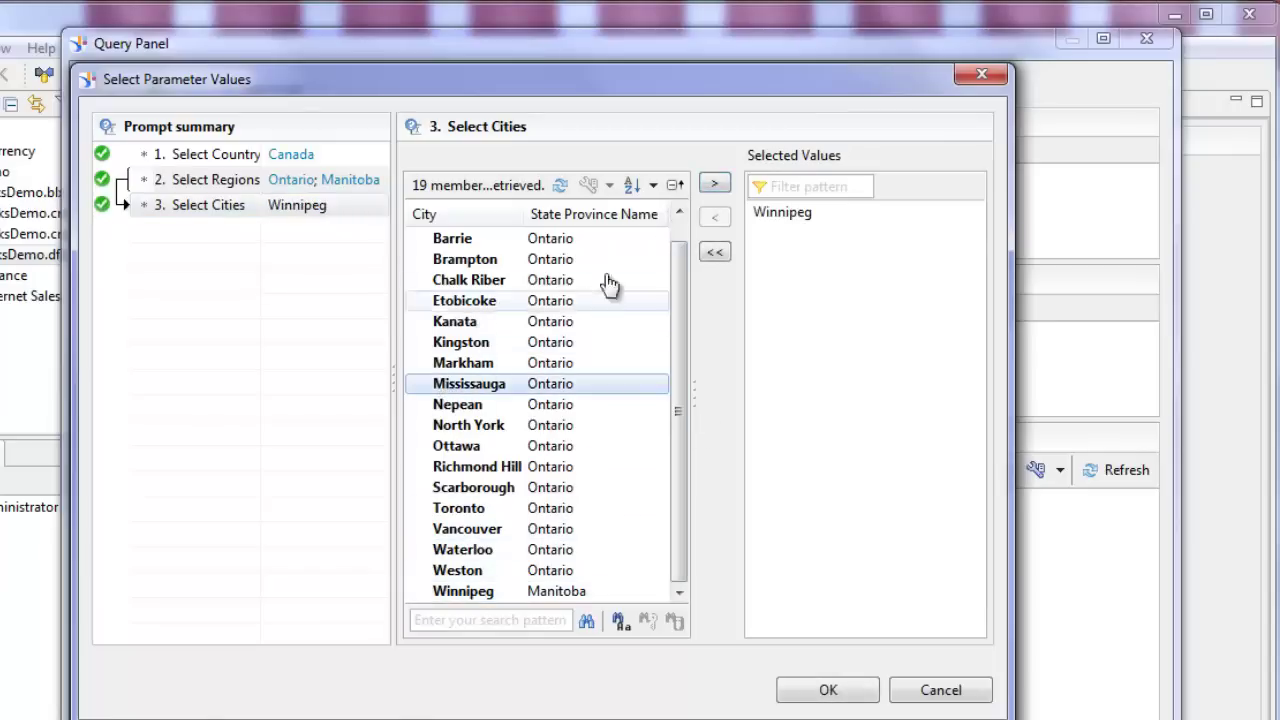
{"action": "left_click", "coordinate": [714, 183]}
{"action": "left_click", "coordinate": [830, 690]}
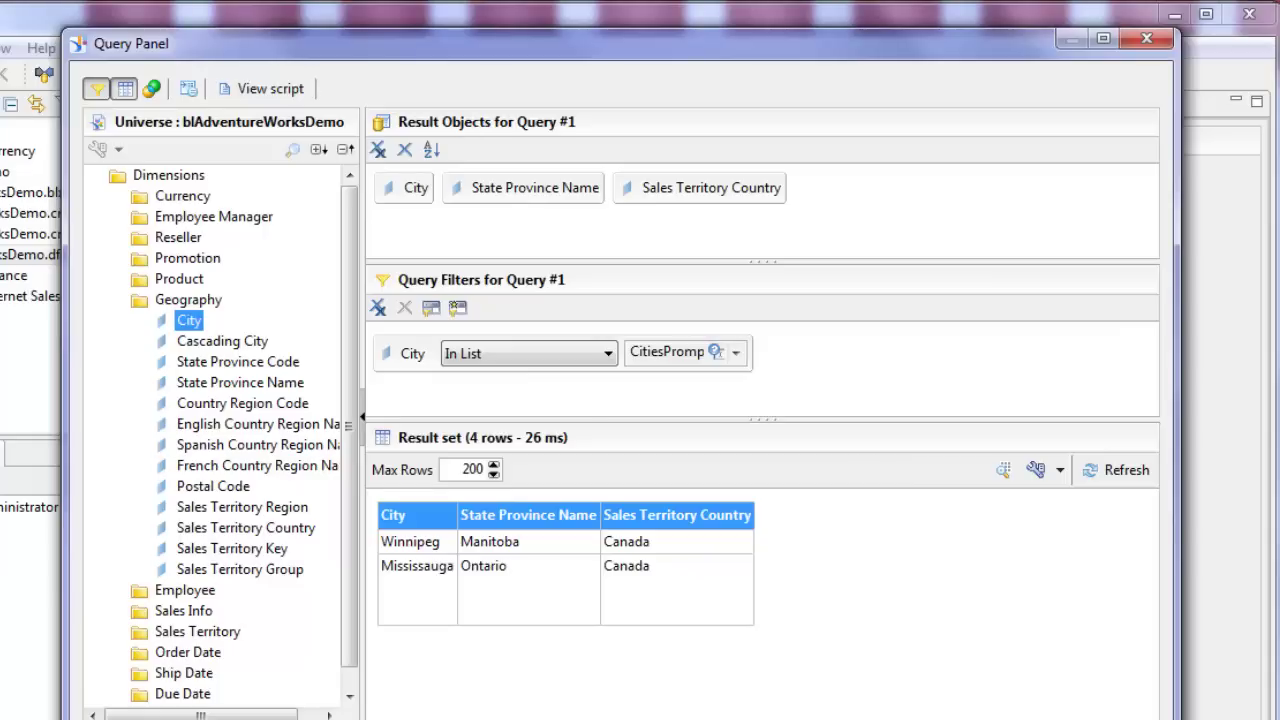
{"action": "key", "text": "Return"}
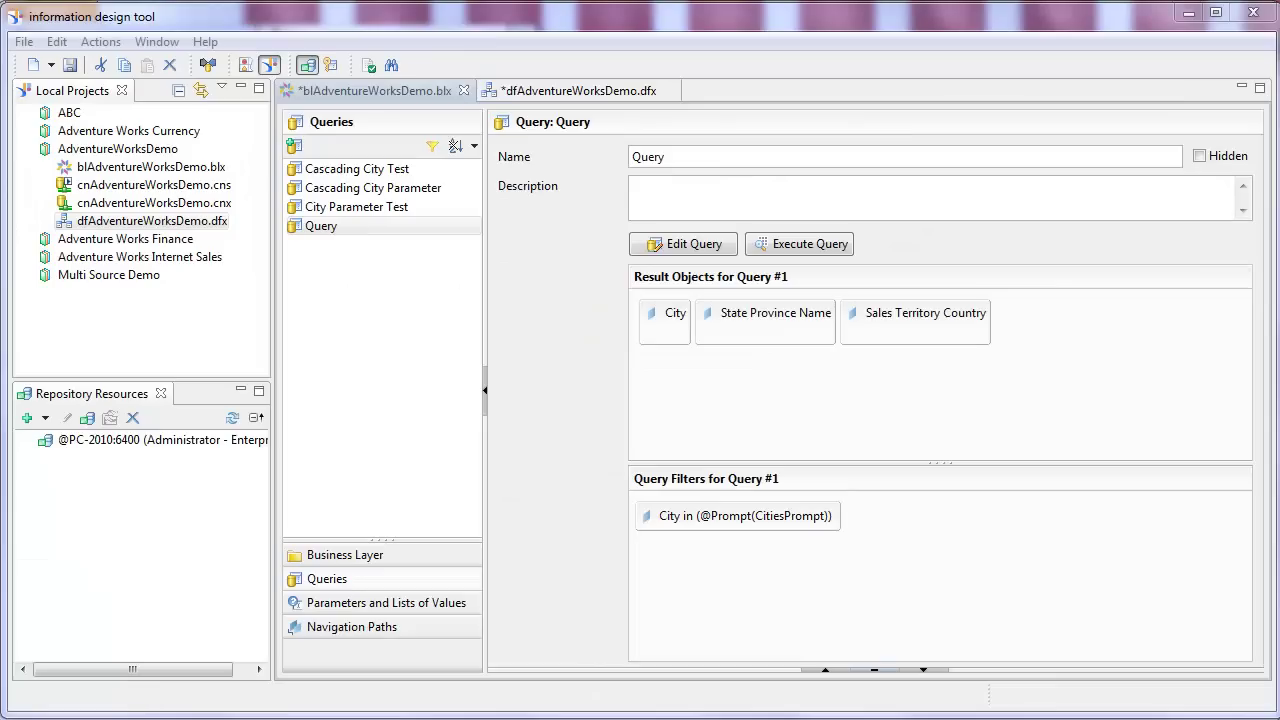
Start publishing blAdventureWorksDemo.blx to a repository, saving the modified business layer and data foundation first.
{"action": "left_click", "coordinate": [121, 170]}
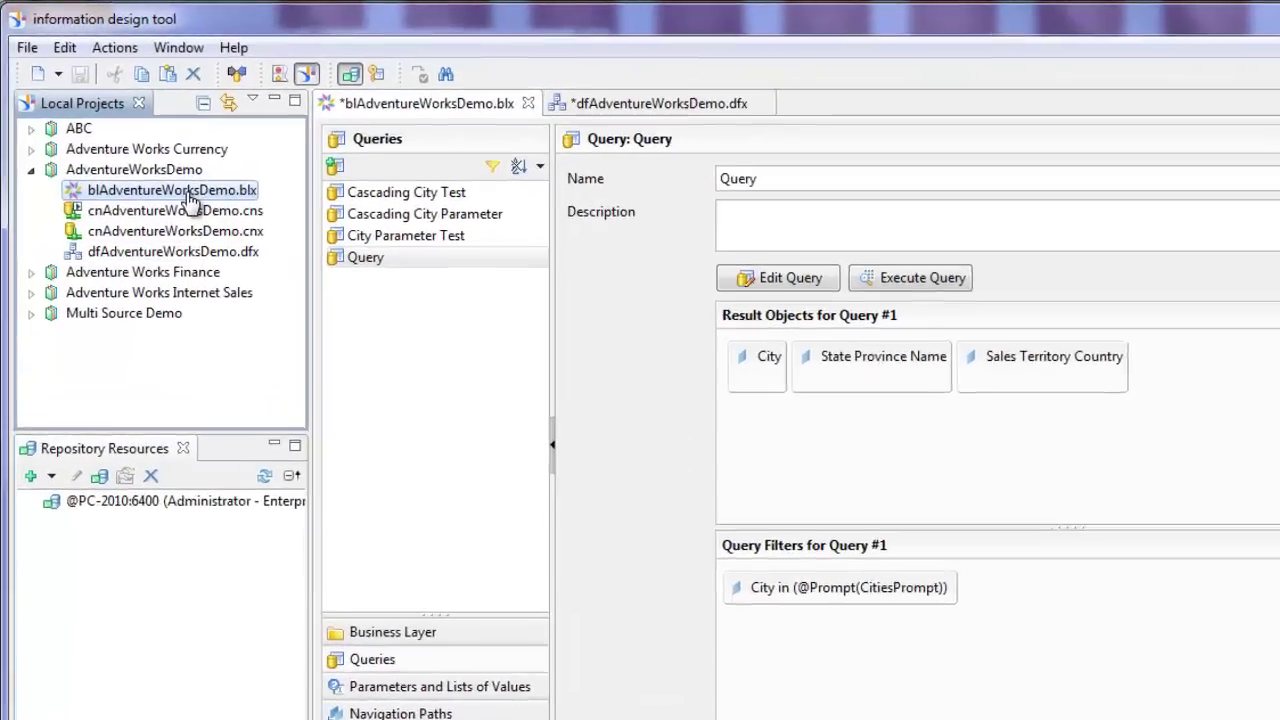
{"action": "right_click", "coordinate": [166, 171]}
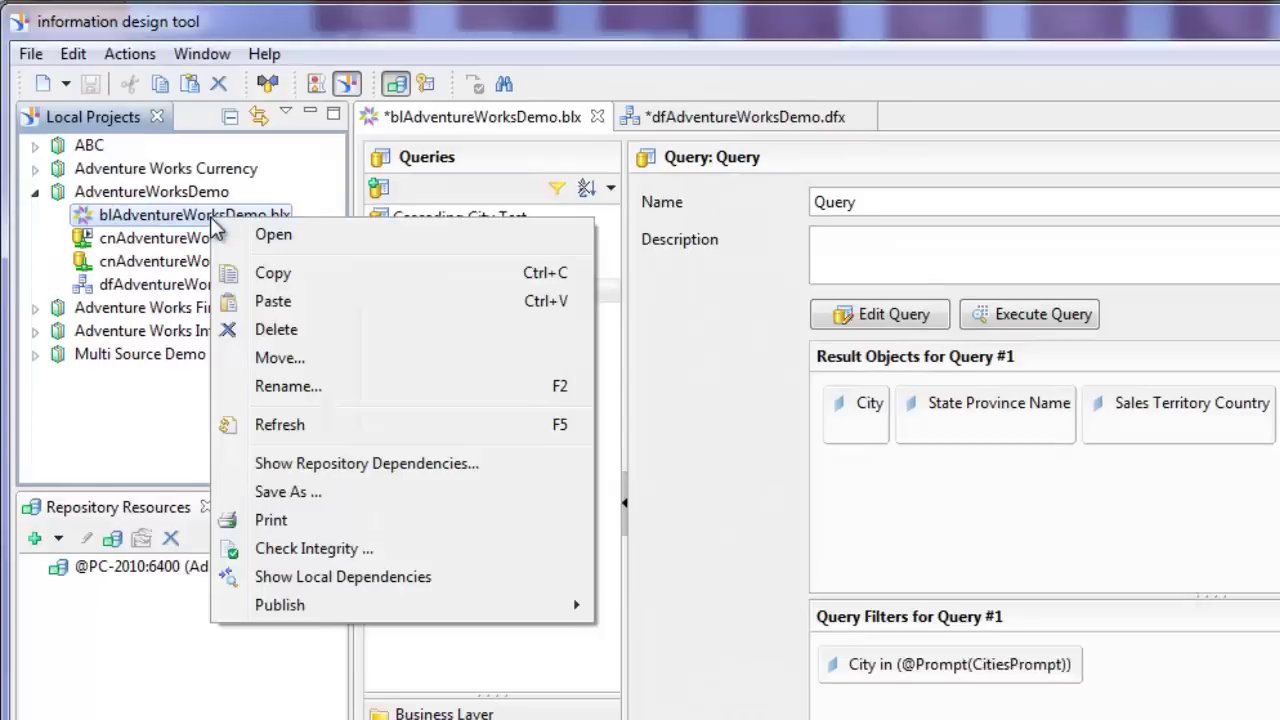
{"action": "mouse_move", "coordinate": [332, 609]}
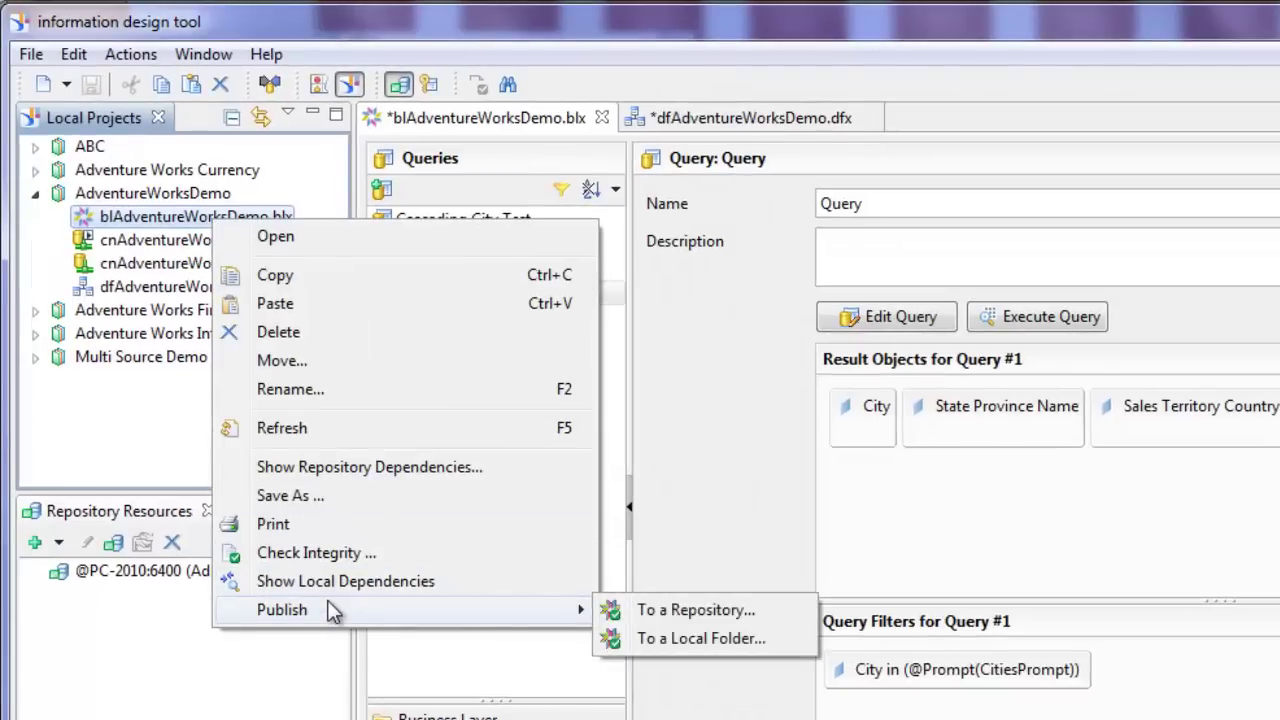
{"action": "left_click", "coordinate": [707, 616]}
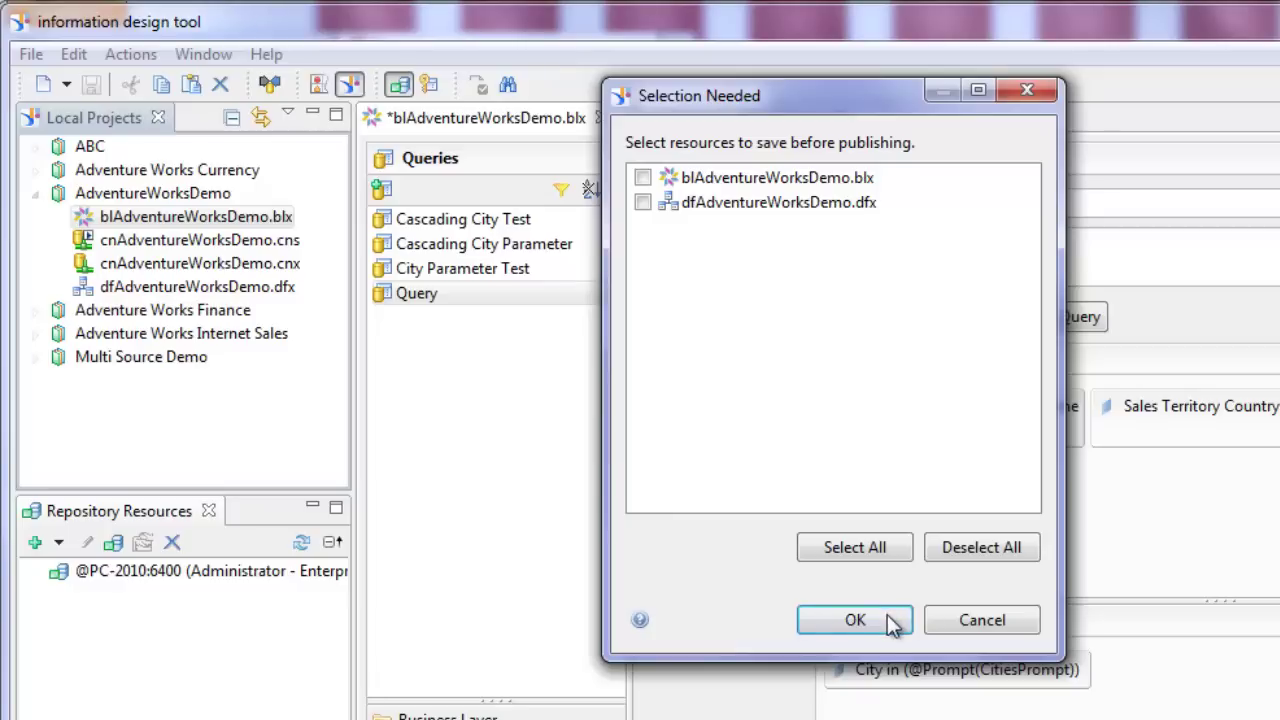
{"action": "left_click", "coordinate": [644, 204]}
{"action": "left_click", "coordinate": [864, 620]}
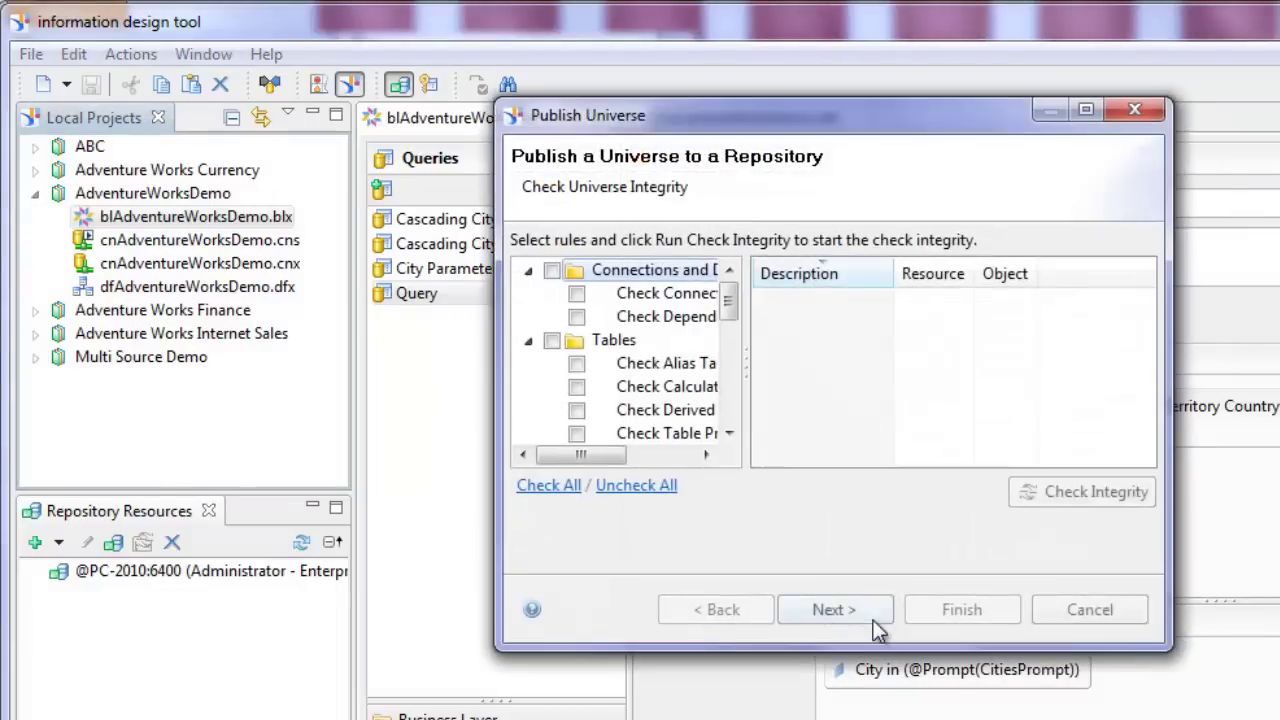
Publish the universe to the Universes repository folder without running integrity checks, overwriting the existing published universe.
{"action": "left_click", "coordinate": [845, 611]}
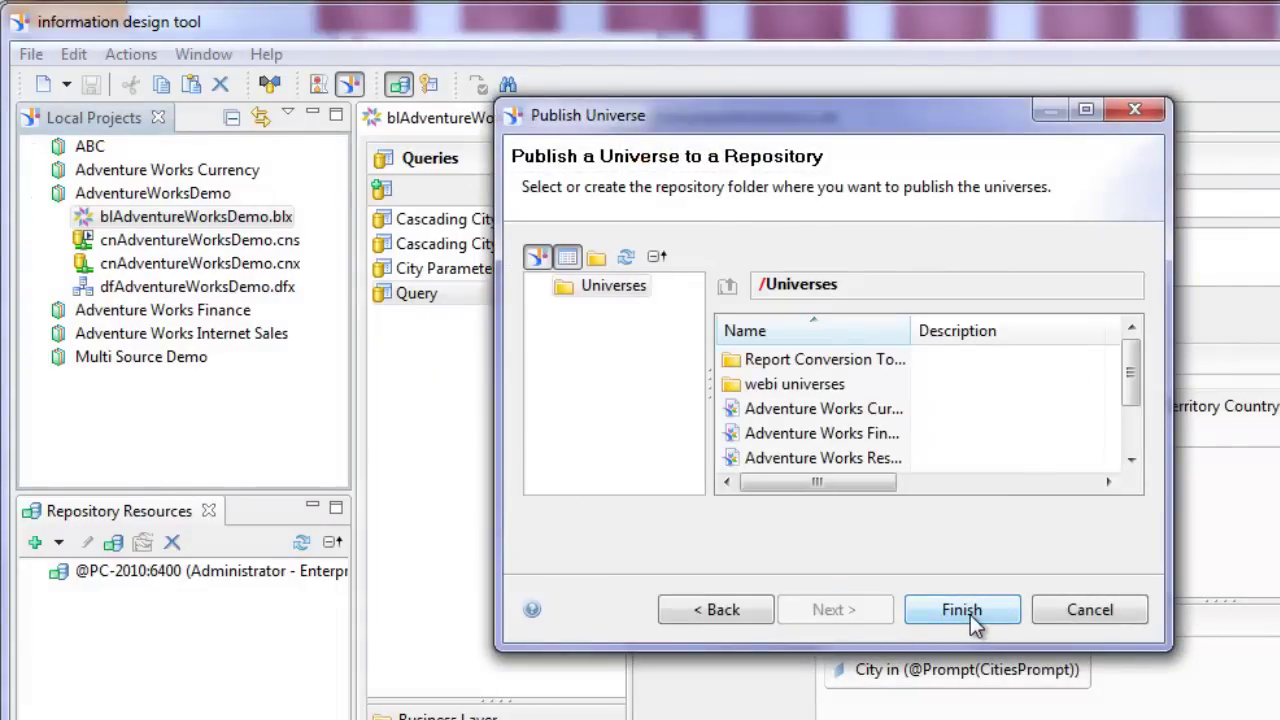
{"action": "left_click", "coordinate": [962, 612]}
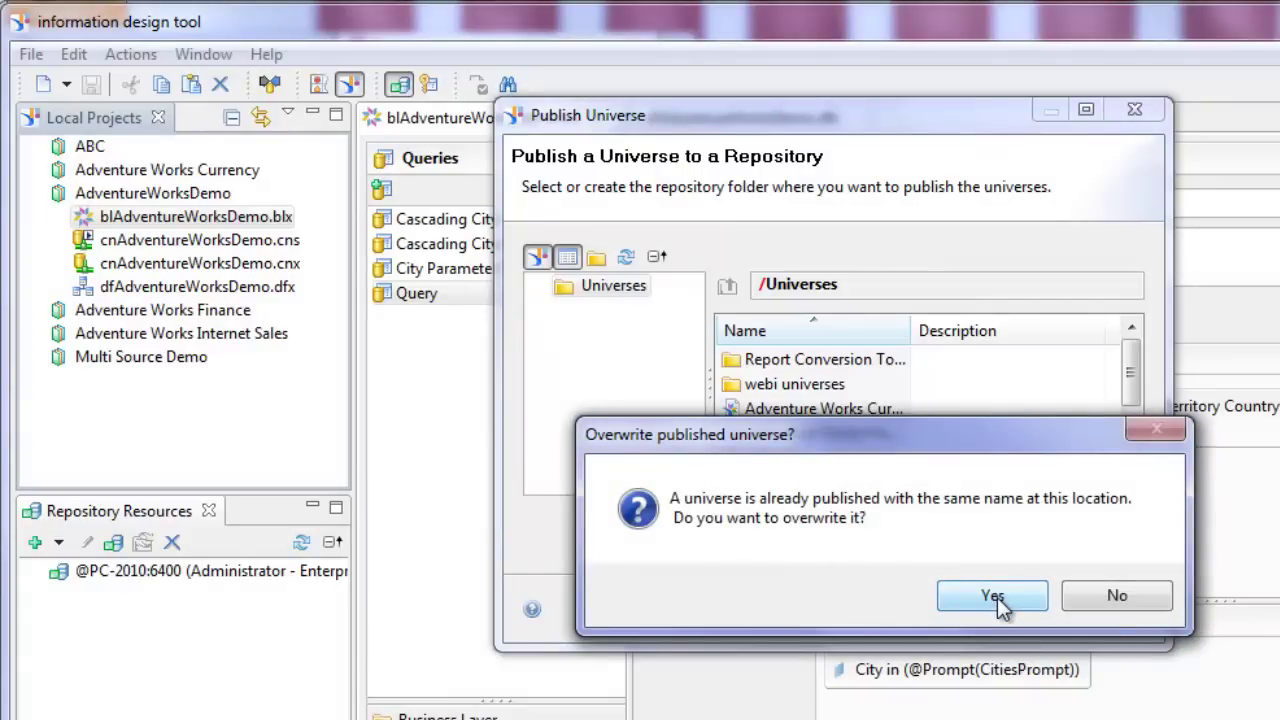
{"action": "left_click", "coordinate": [992, 597]}
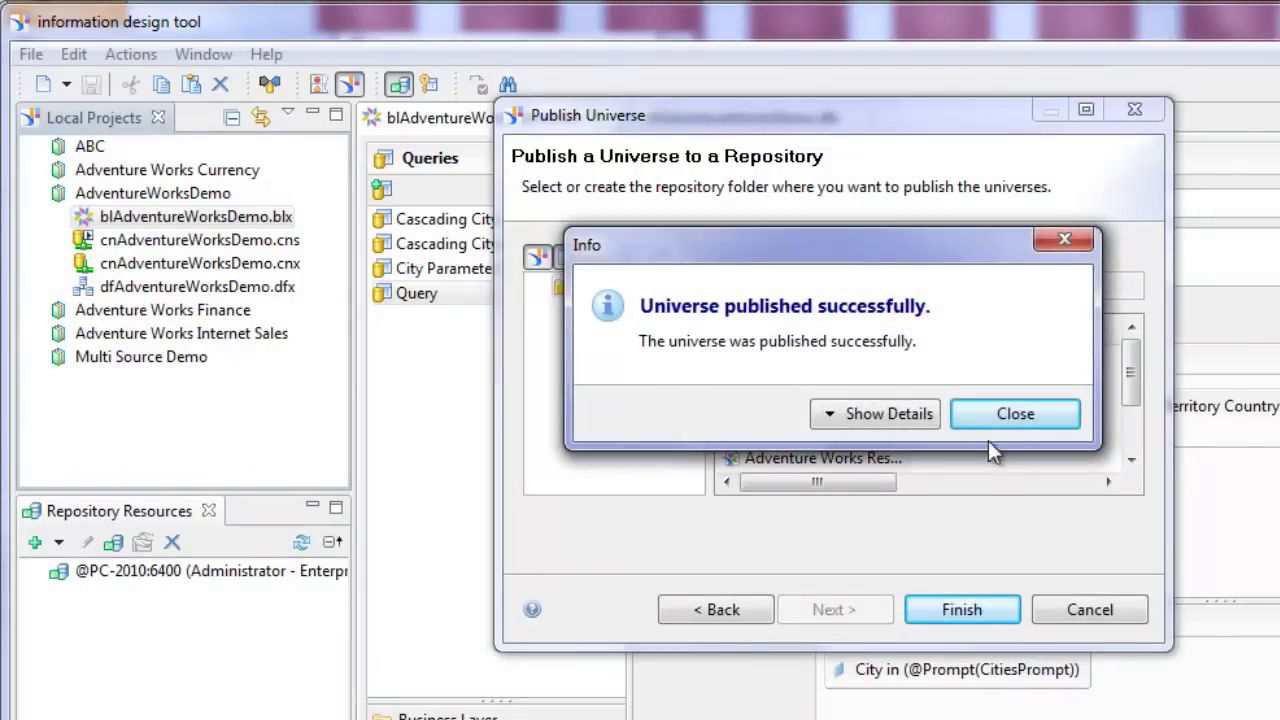
{"action": "left_click", "coordinate": [1009, 418]}
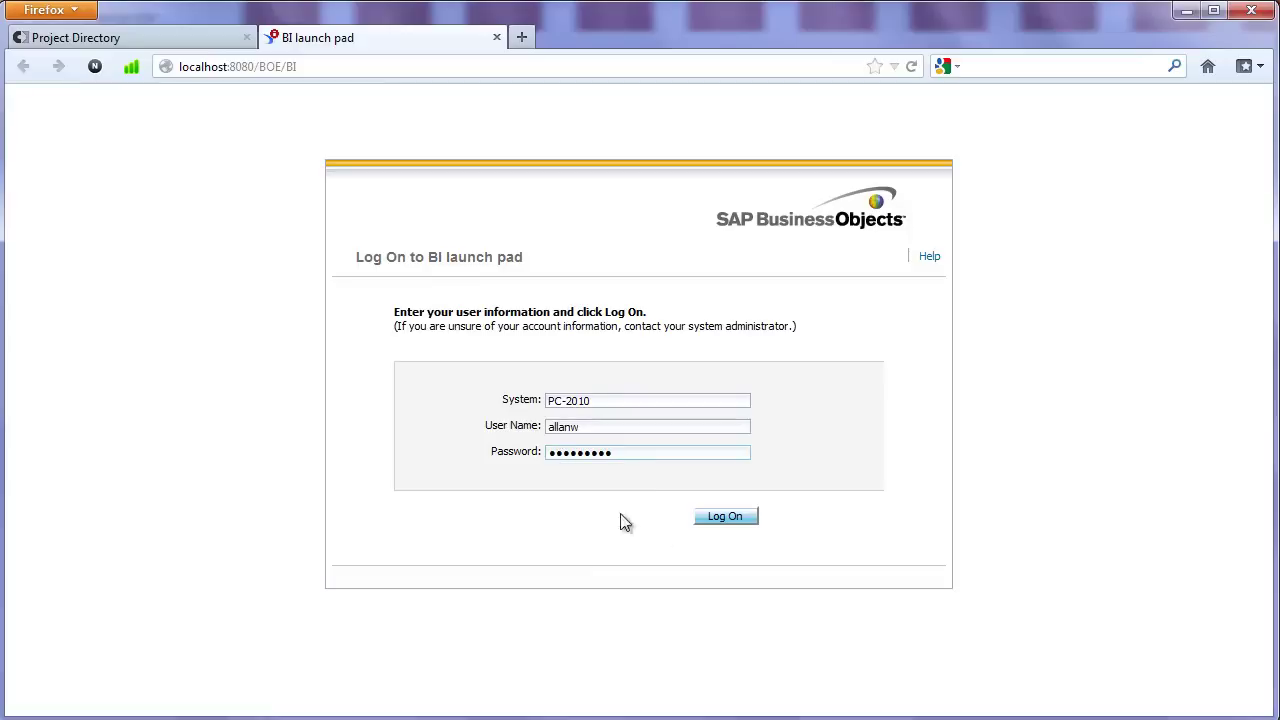
Log on to the BI launch pad in Firefox and open the Web Intelligence application.
{"action": "left_click", "coordinate": [712, 522]}
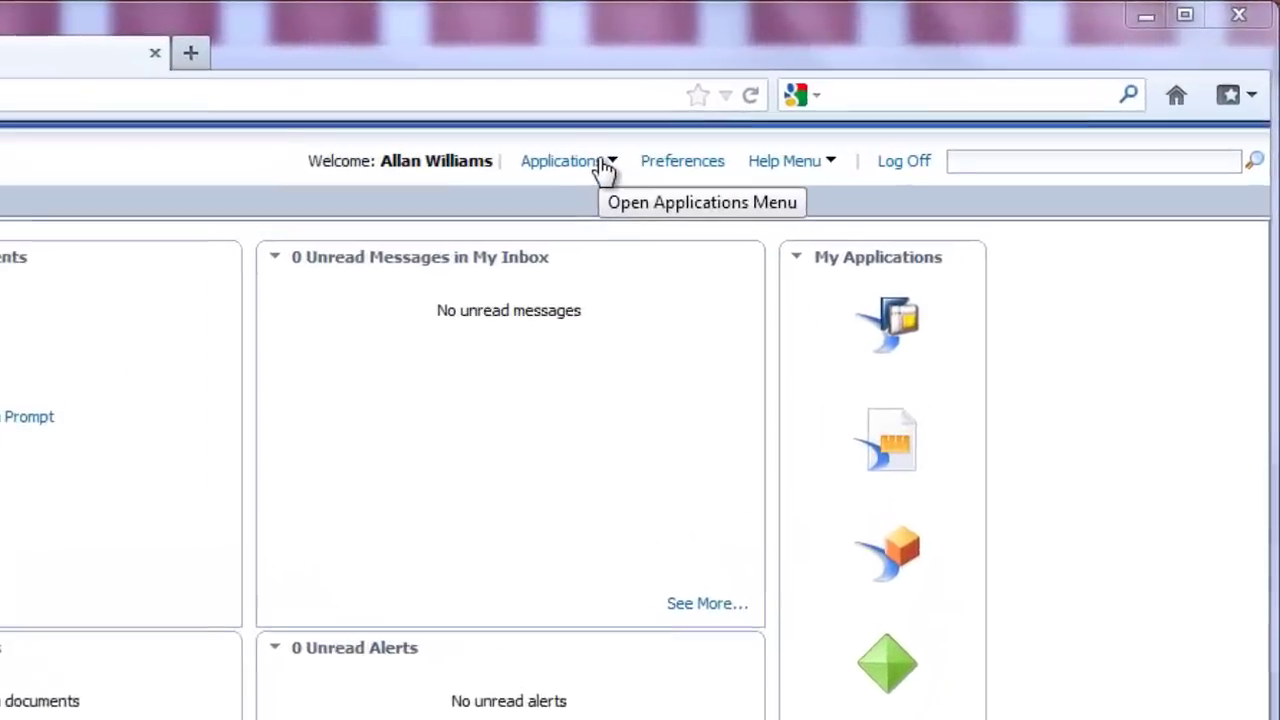
{"action": "left_click", "coordinate": [552, 176]}
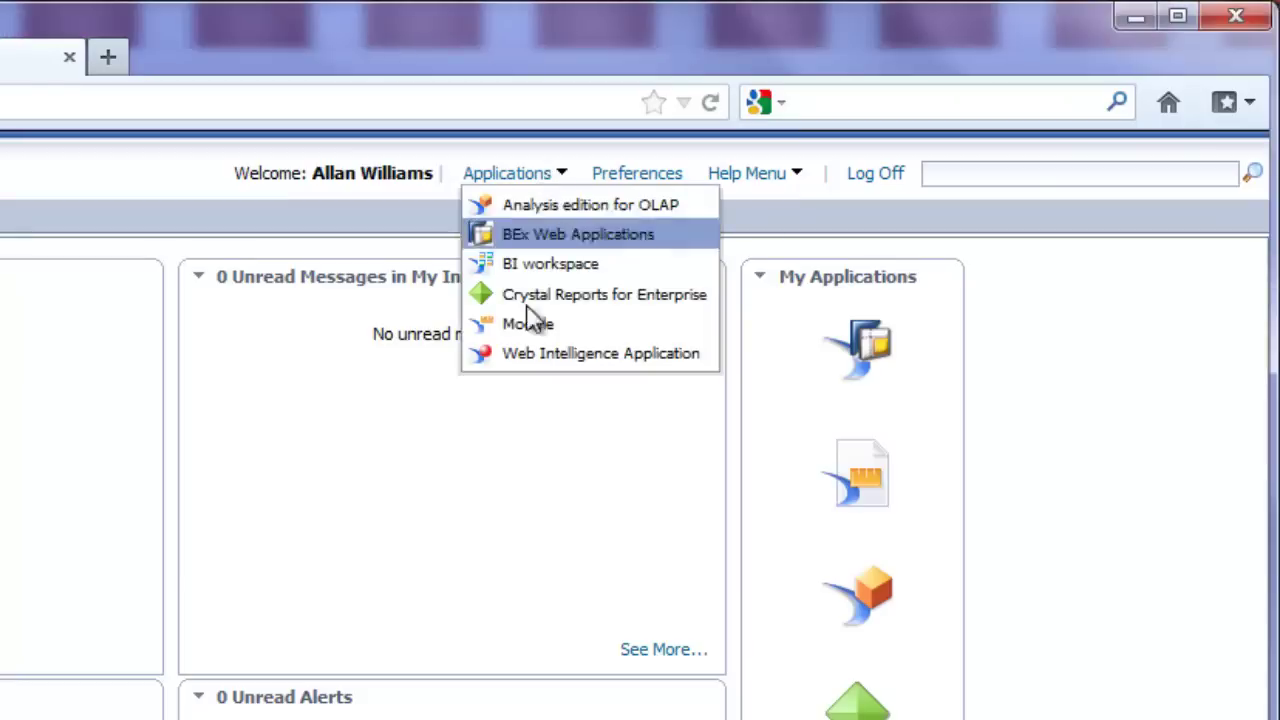
{"action": "left_click", "coordinate": [545, 355]}
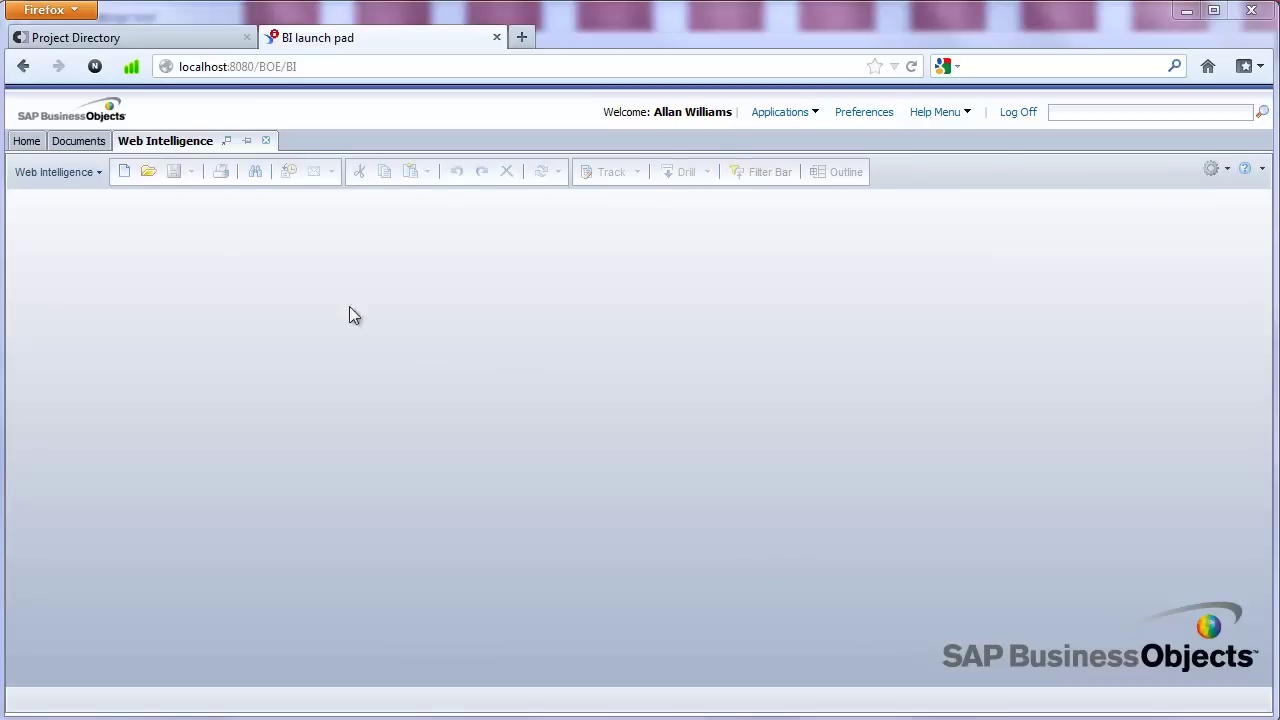
Create a new Web Intelligence document using the blAdventureWorksDemo.unx universe as its data source.
{"action": "left_click", "coordinate": [124, 172]}
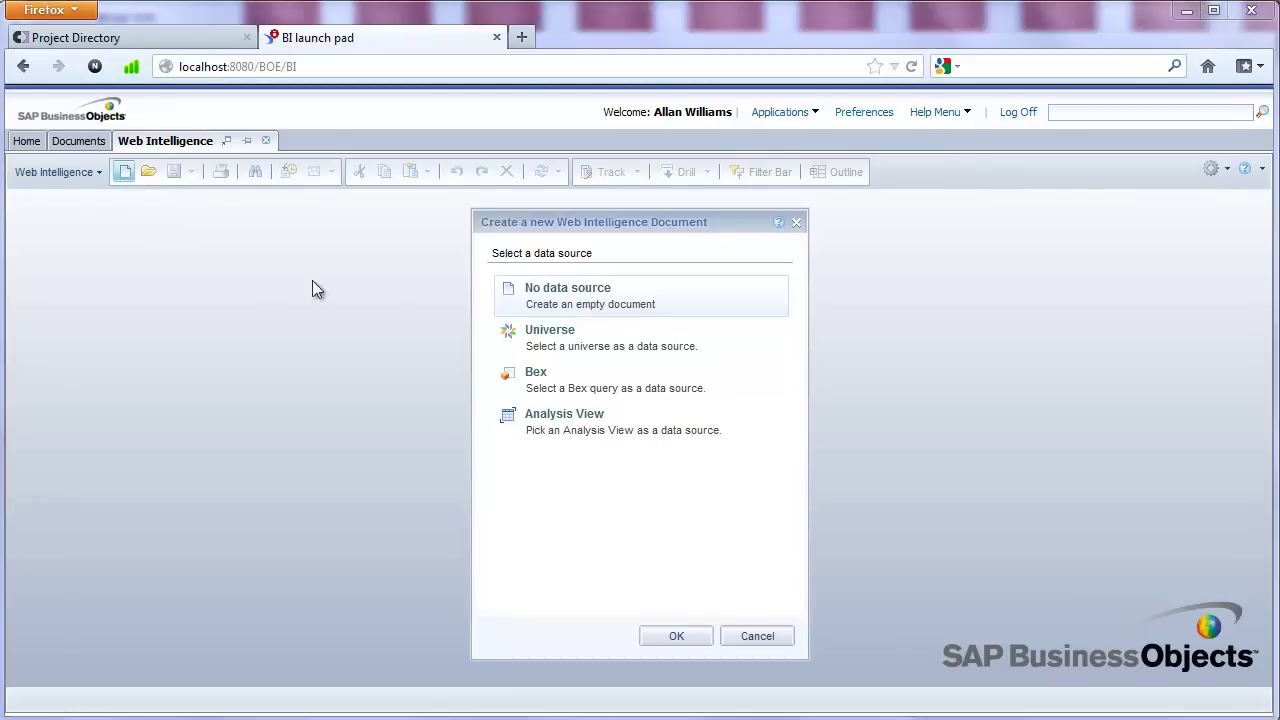
{"action": "left_click", "coordinate": [538, 338]}
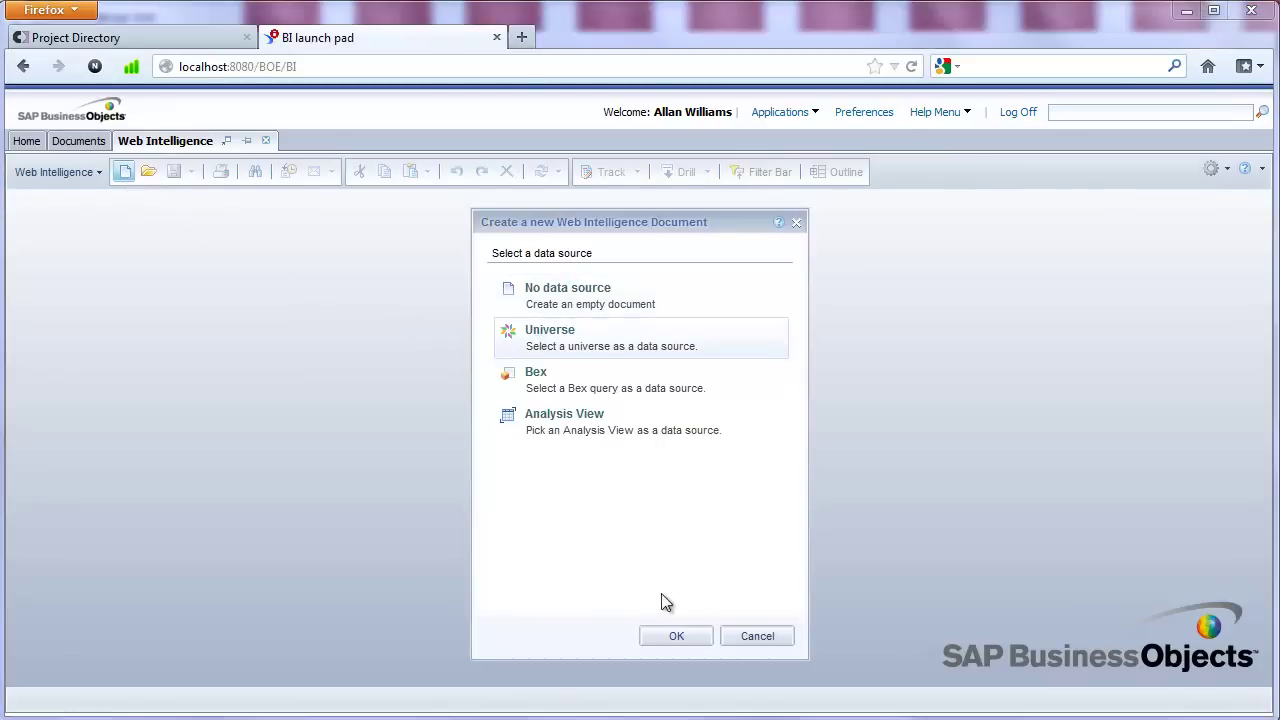
{"action": "left_click", "coordinate": [674, 638]}
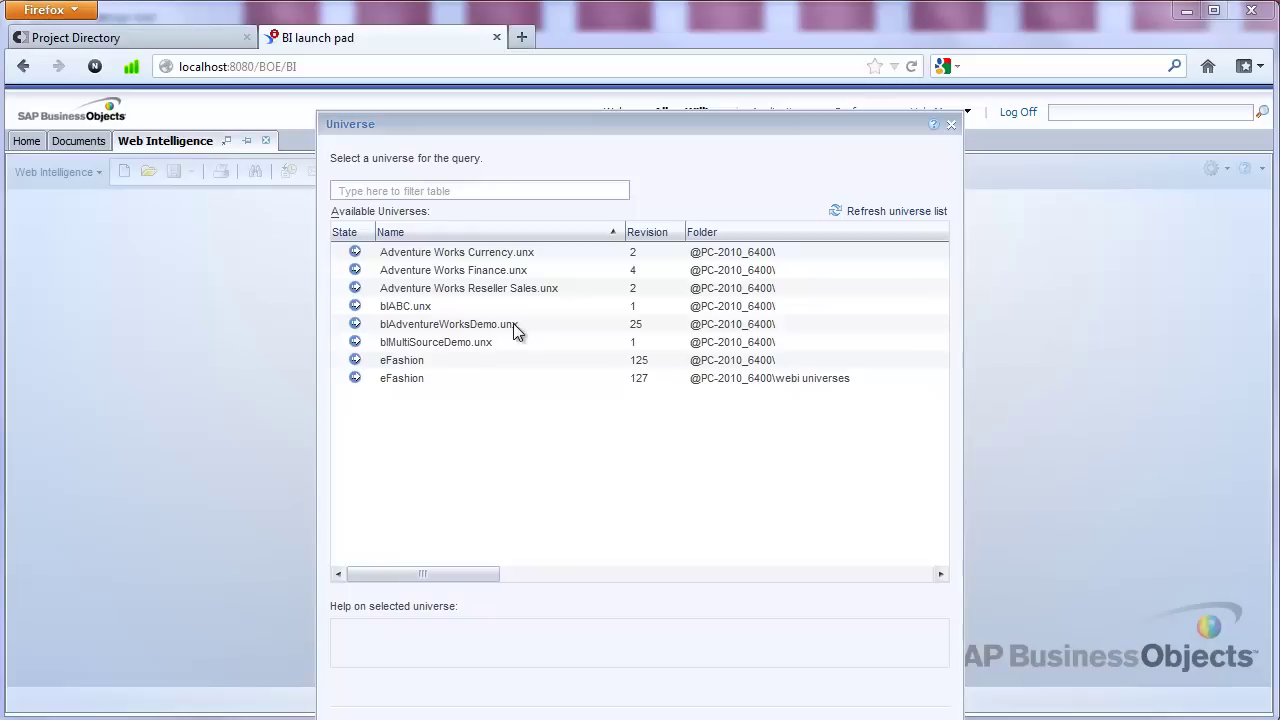
{"action": "left_click", "coordinate": [492, 329]}
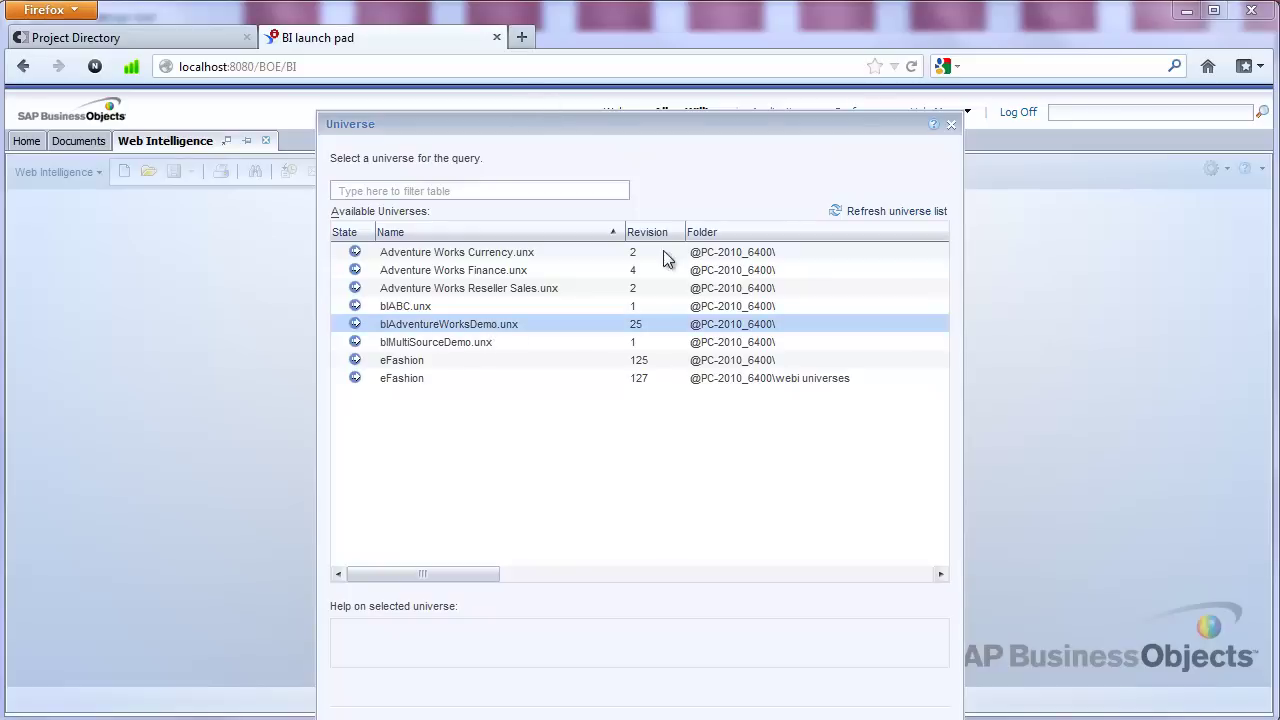
{"action": "left_click_drag", "start_coordinate": [632, 123], "coordinate": [628, 57]}
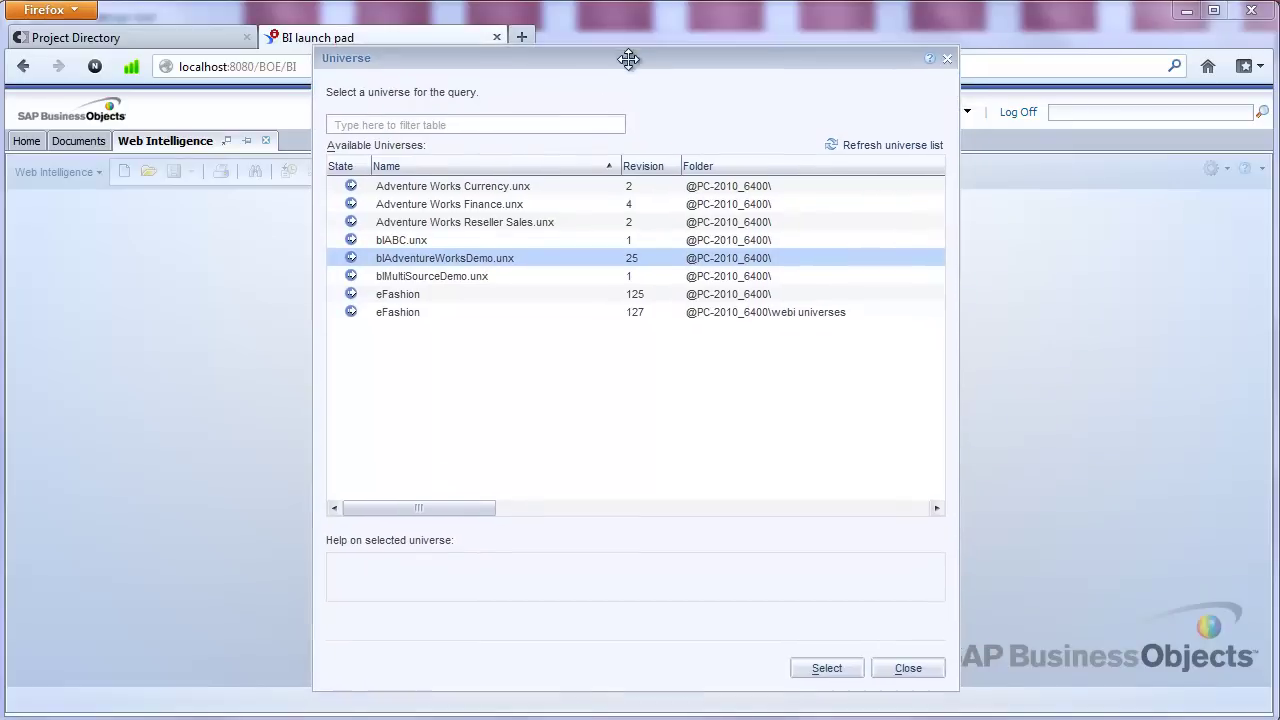
{"action": "left_click", "coordinate": [841, 670]}
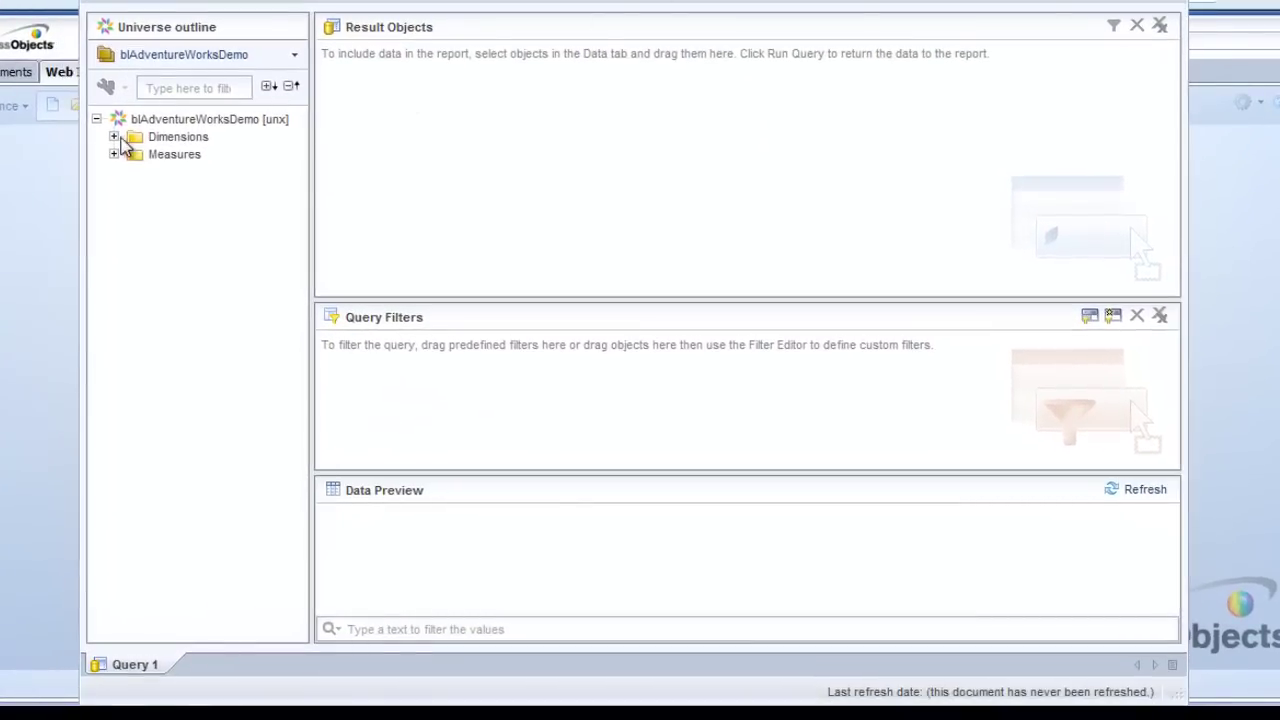
Add City, State Province Name and Sales Territory Country from the Geography dimensions to the query's result objects.
{"action": "left_click", "coordinate": [114, 137]}
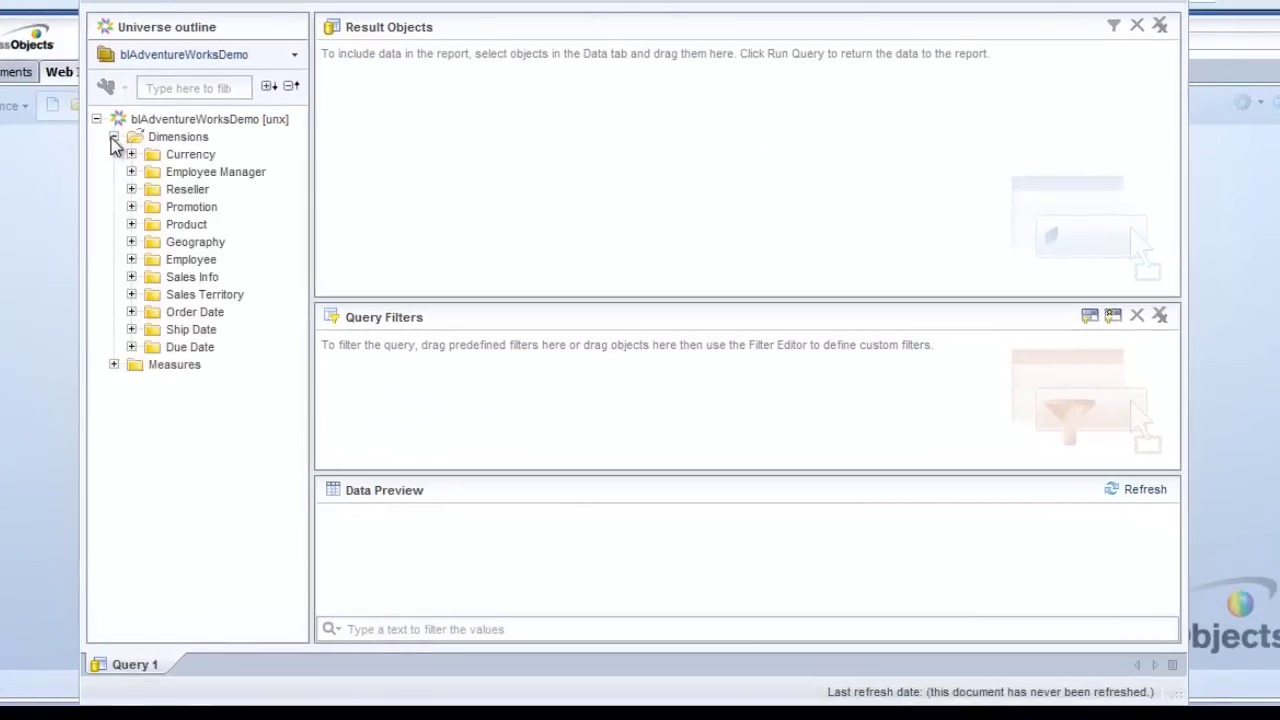
{"action": "left_click", "coordinate": [131, 242]}
{"action": "left_click", "coordinate": [193, 260]}
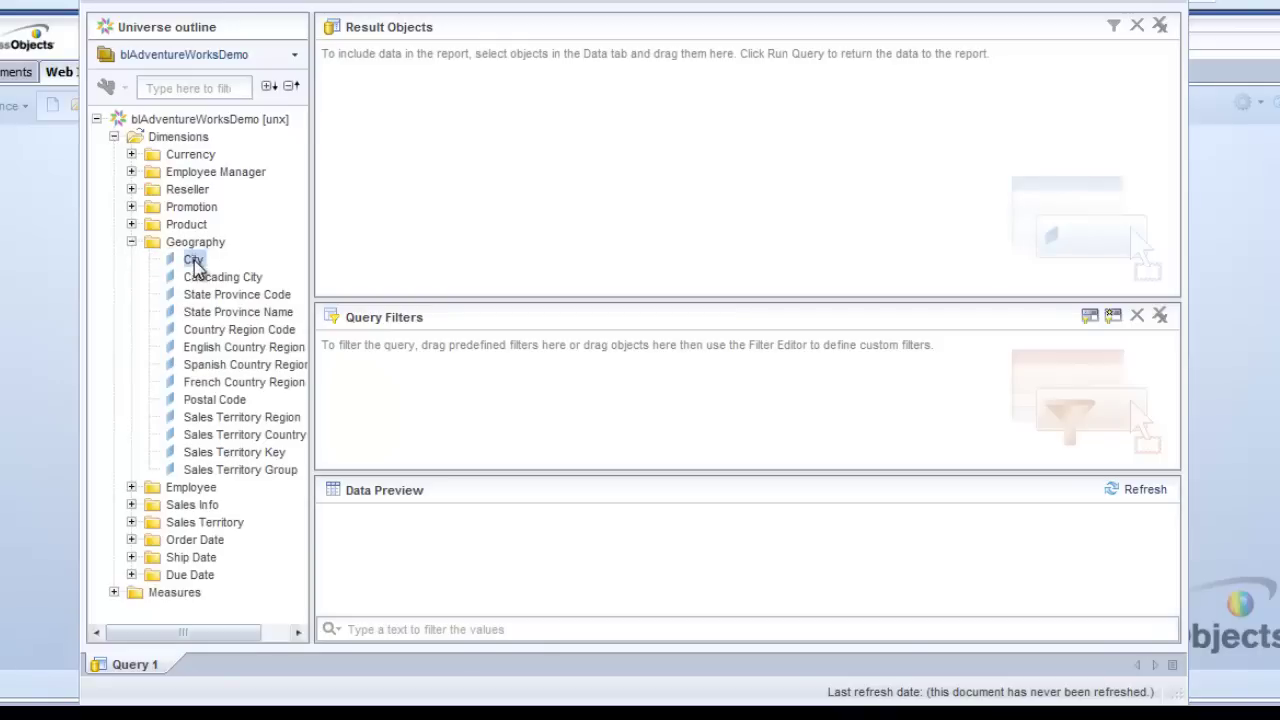
{"action": "left_click_drag", "start_coordinate": [195, 262], "coordinate": [404, 186]}
{"action": "left_click", "coordinate": [218, 300]}
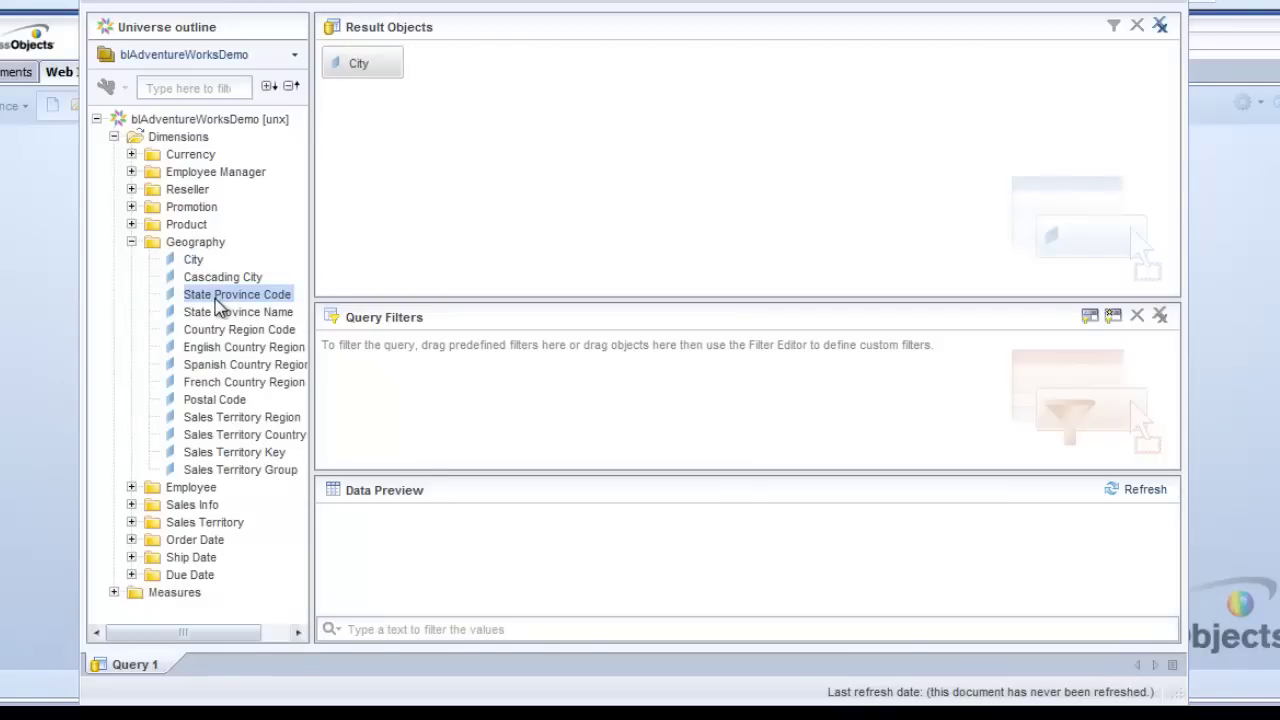
{"action": "left_click", "coordinate": [266, 314]}
{"action": "left_click_drag", "start_coordinate": [266, 314], "coordinate": [470, 170]}
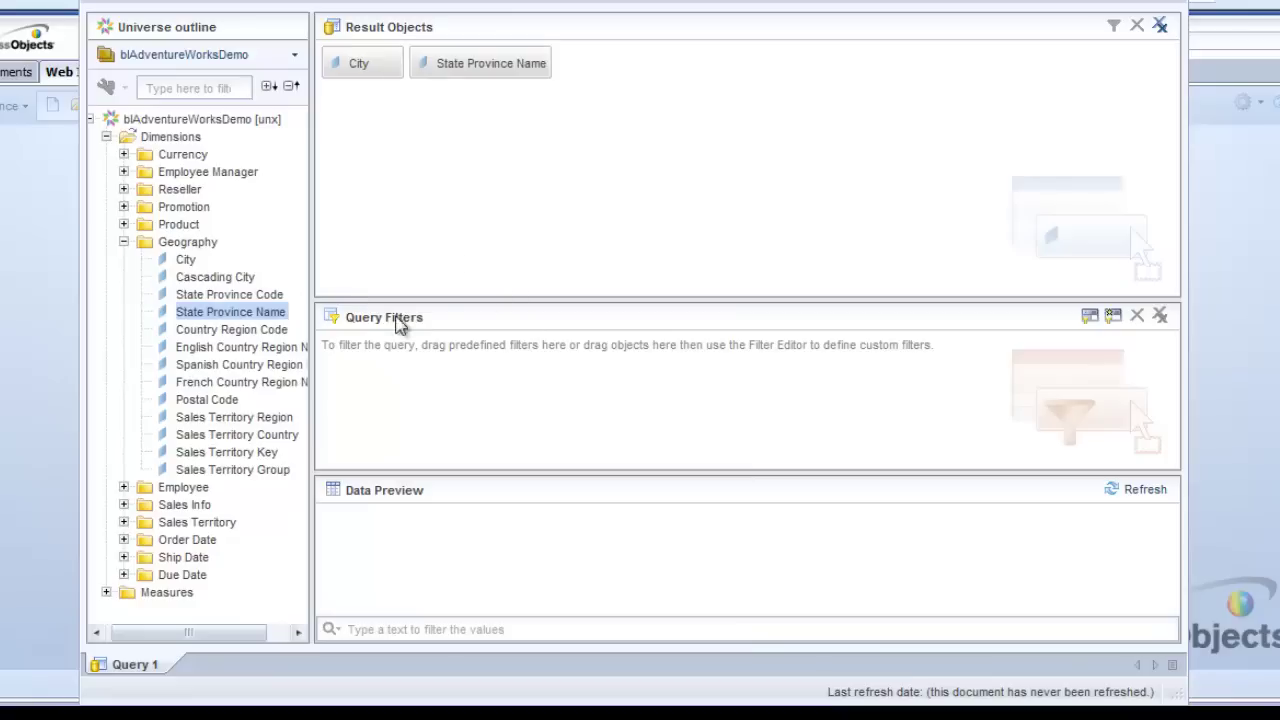
{"action": "left_click", "coordinate": [250, 440]}
{"action": "left_click_drag", "start_coordinate": [250, 440], "coordinate": [508, 248]}
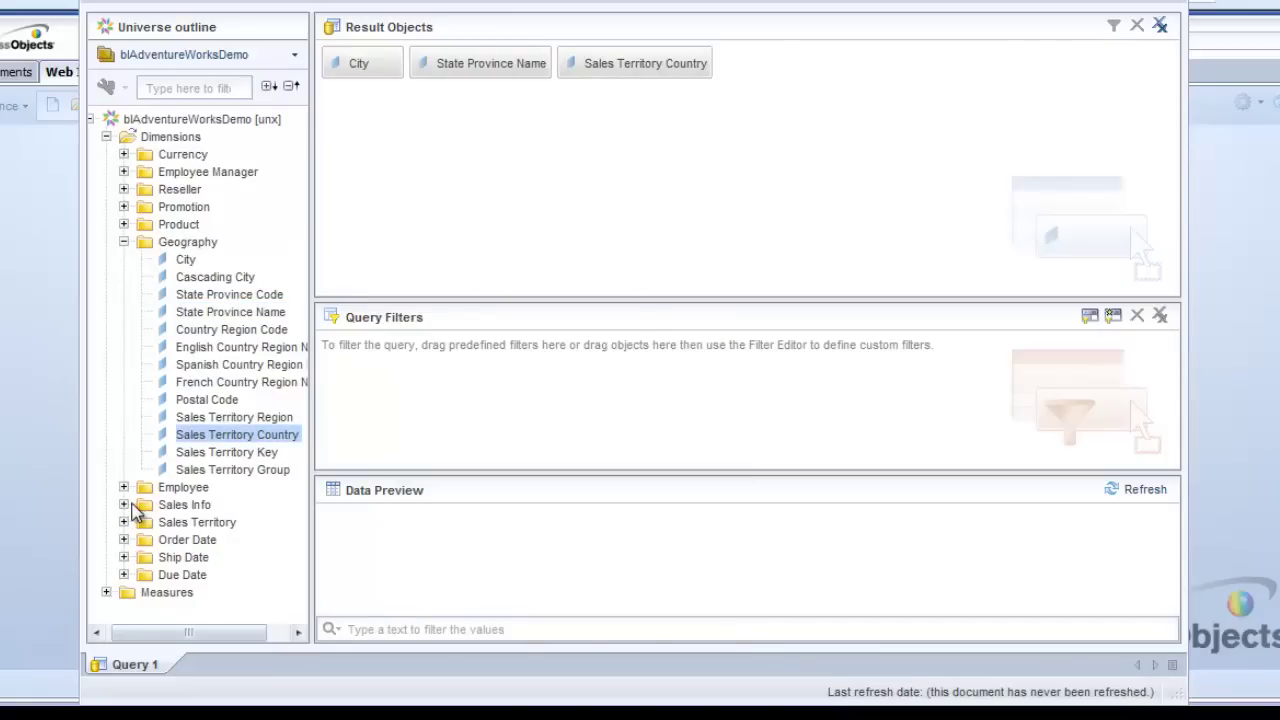
Add Fiscal Year from the Order Date dimensions and Sales Amount from the Reseller Sales measures to the result objects.
{"action": "left_click", "coordinate": [123, 540]}
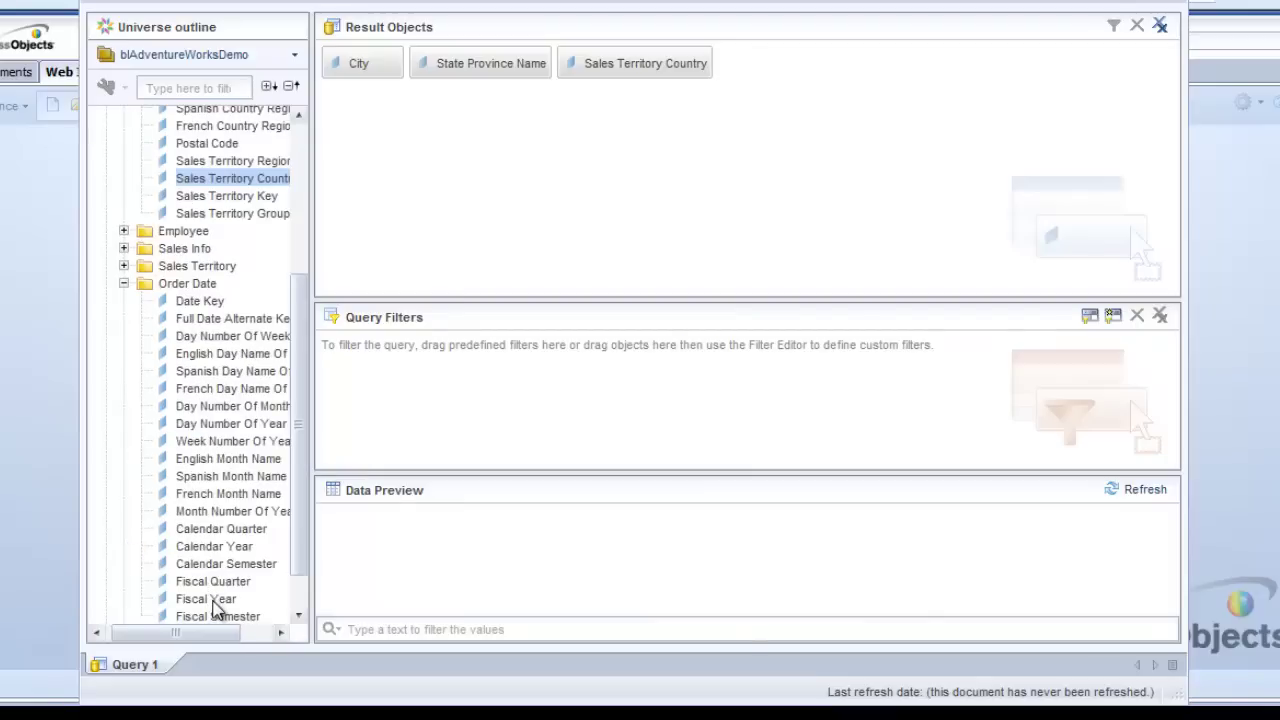
{"action": "left_click_drag", "start_coordinate": [212, 600], "coordinate": [770, 152]}
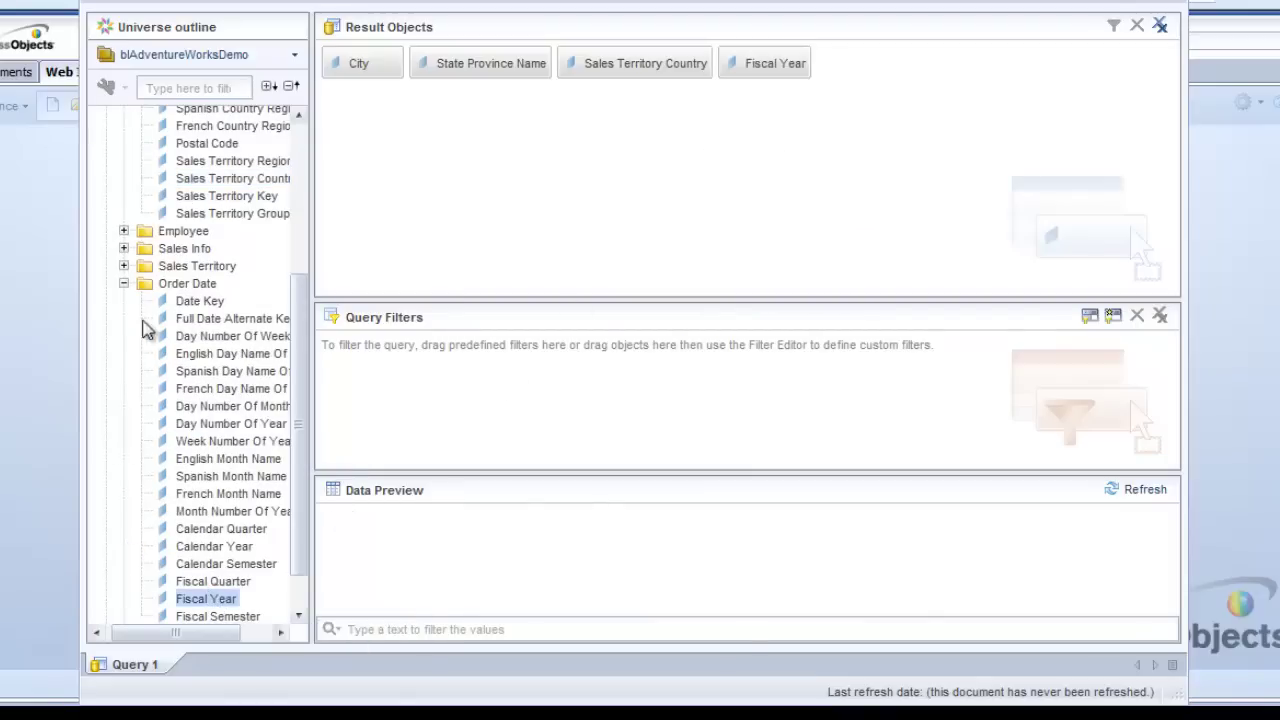
{"action": "left_click", "coordinate": [123, 284]}
{"action": "left_click", "coordinate": [106, 592]}
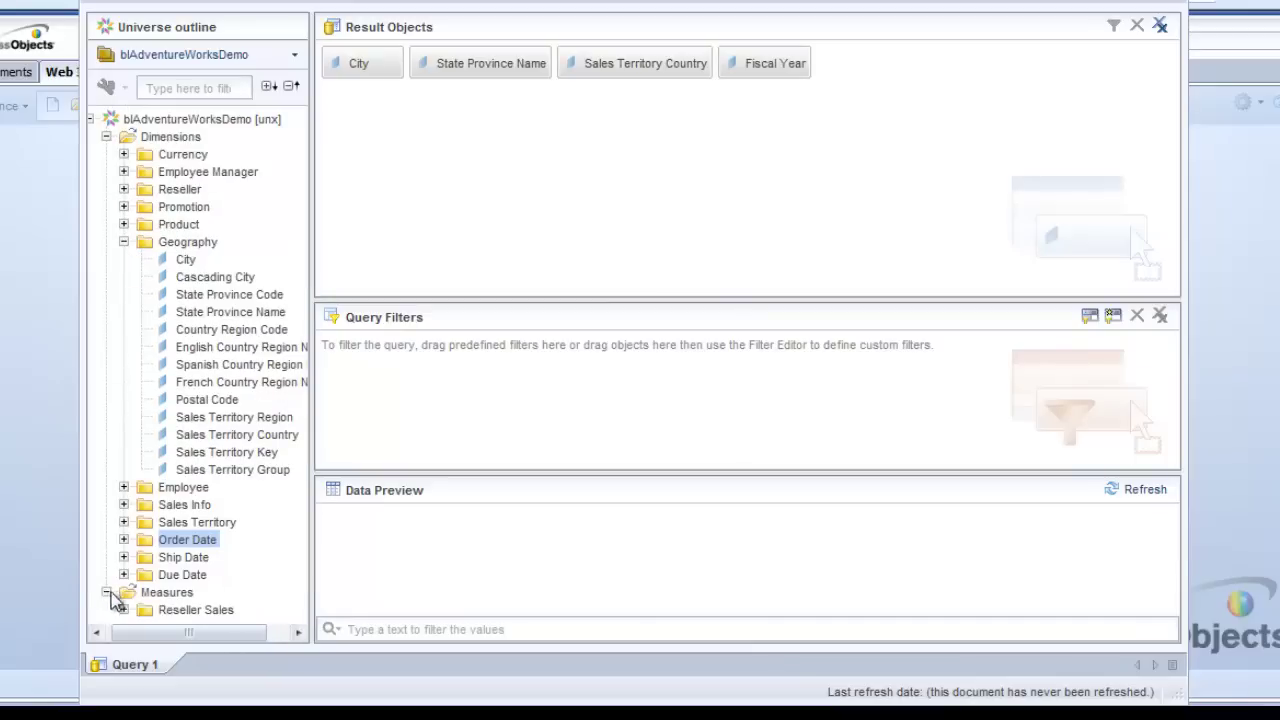
{"action": "left_click", "coordinate": [123, 609]}
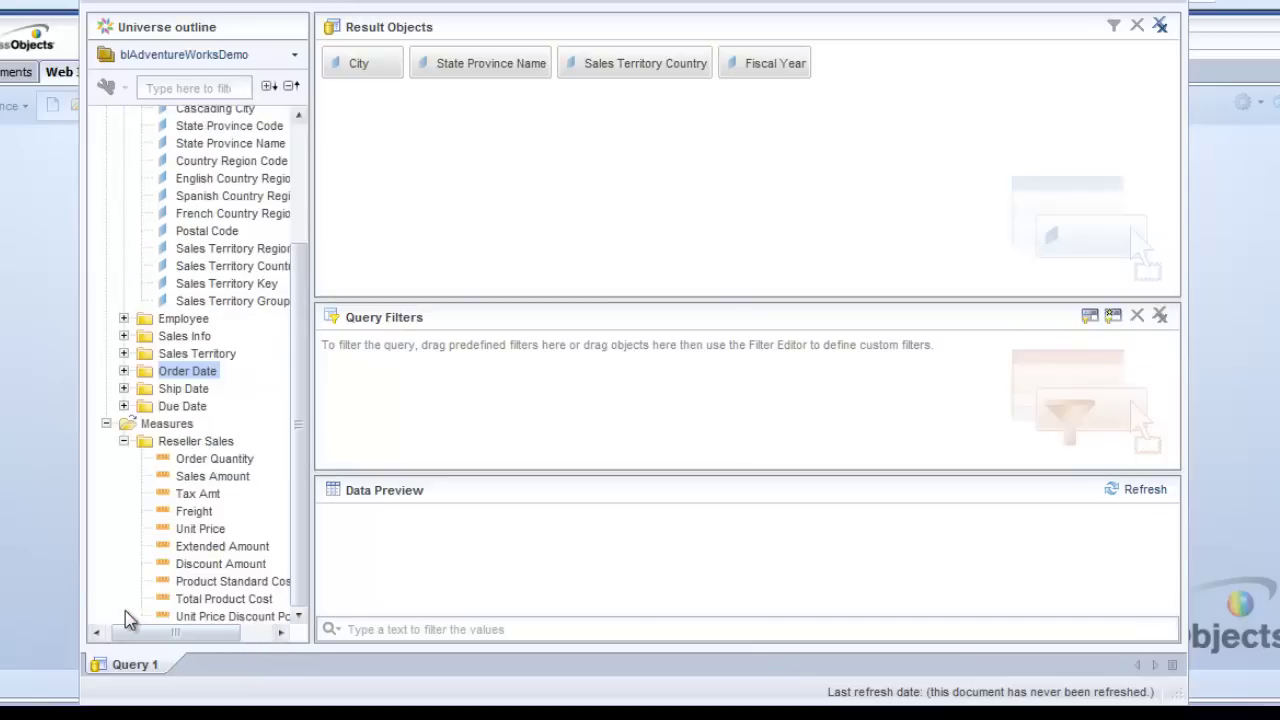
{"action": "left_click", "coordinate": [208, 477]}
{"action": "left_click_drag", "start_coordinate": [218, 476], "coordinate": [907, 98]}
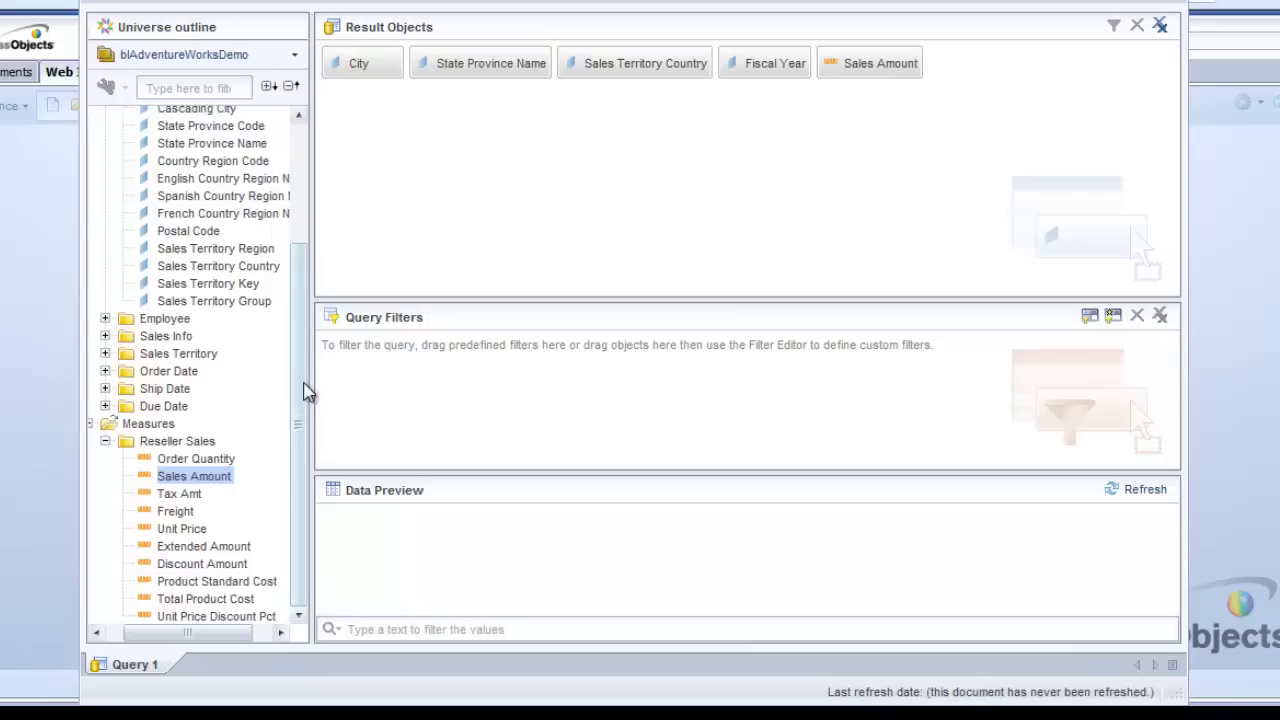
Add a query filter on City with the In list operator and make its value a prompt.
{"action": "left_click_drag", "start_coordinate": [306, 386], "coordinate": [320, 255]}
{"action": "left_click", "coordinate": [170, 262]}
{"action": "left_click_drag", "start_coordinate": [178, 272], "coordinate": [403, 357]}
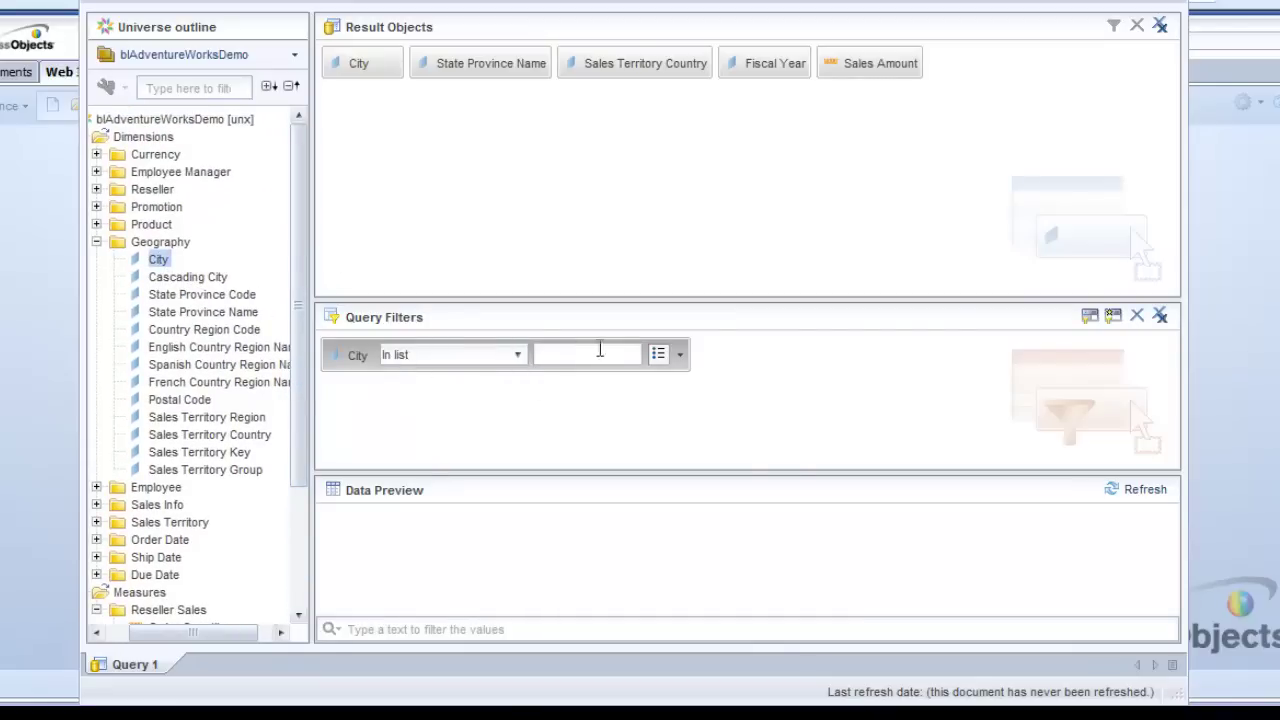
{"action": "left_click", "coordinate": [678, 358]}
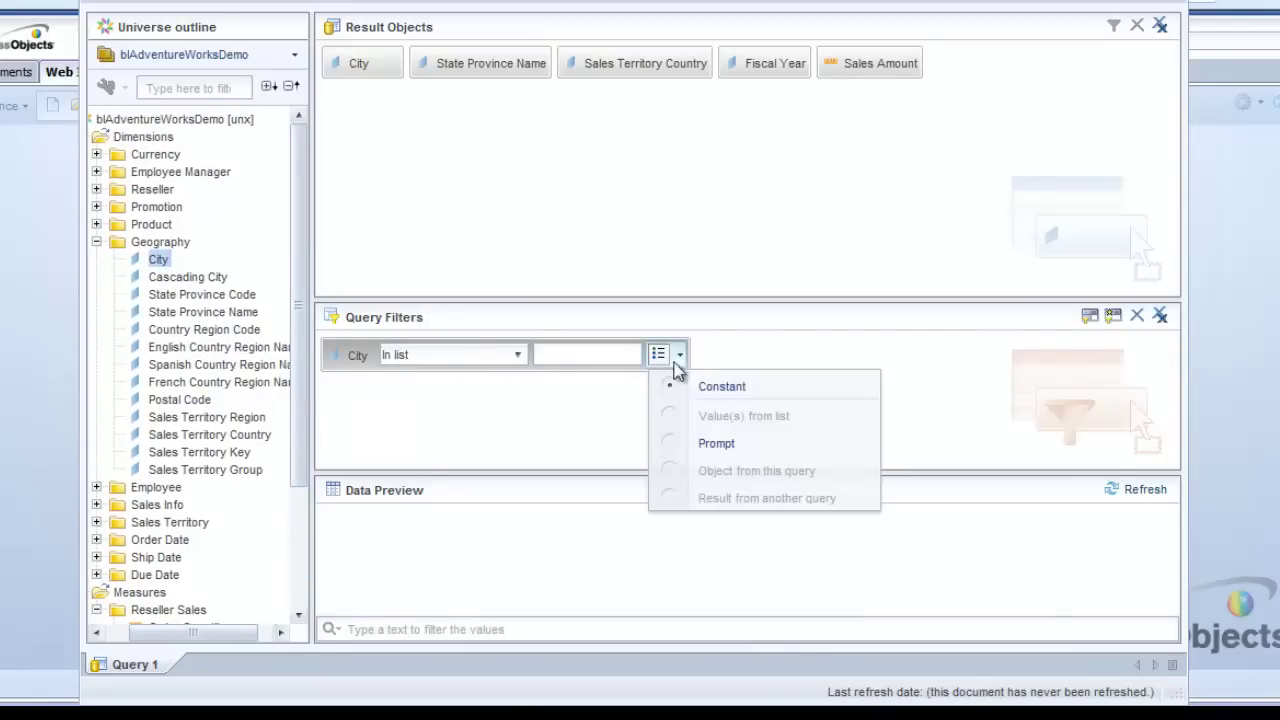
{"action": "left_click", "coordinate": [667, 443]}
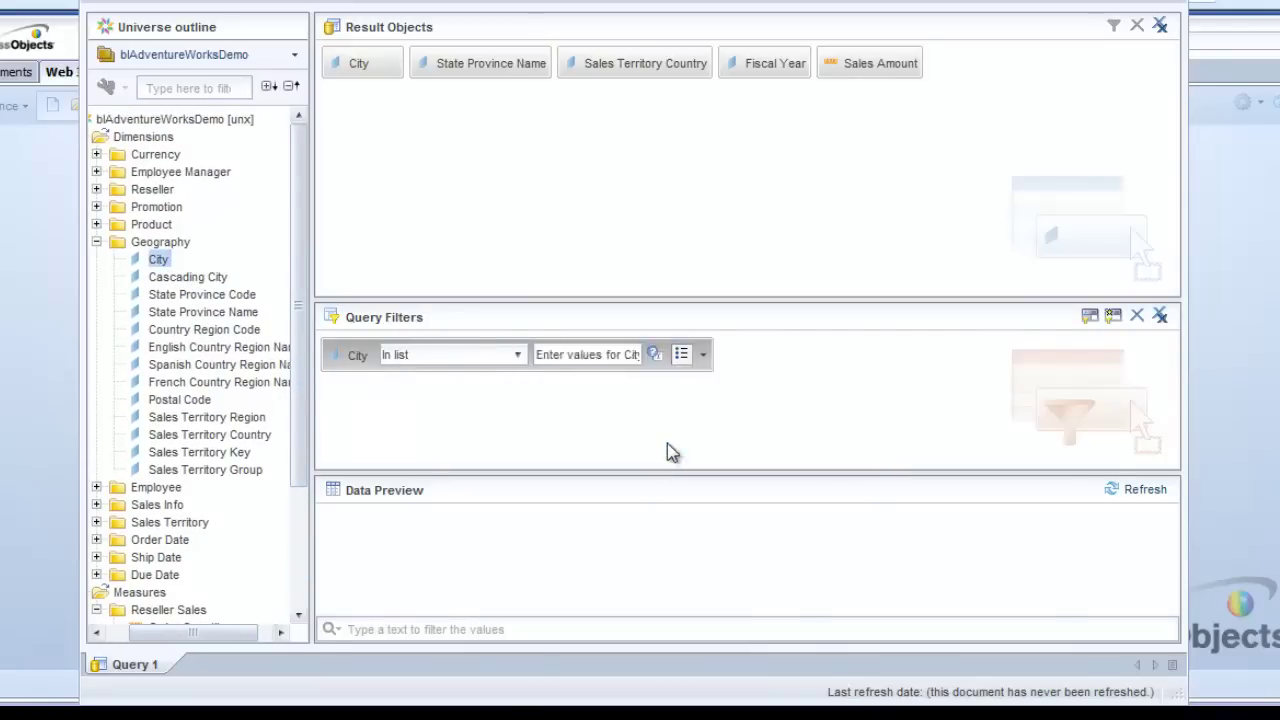
Set the City filter's prompt to use the universe parameter CitiesPrompt.
{"action": "left_click", "coordinate": [703, 355]}
{"action": "left_click", "coordinate": [652, 355]}
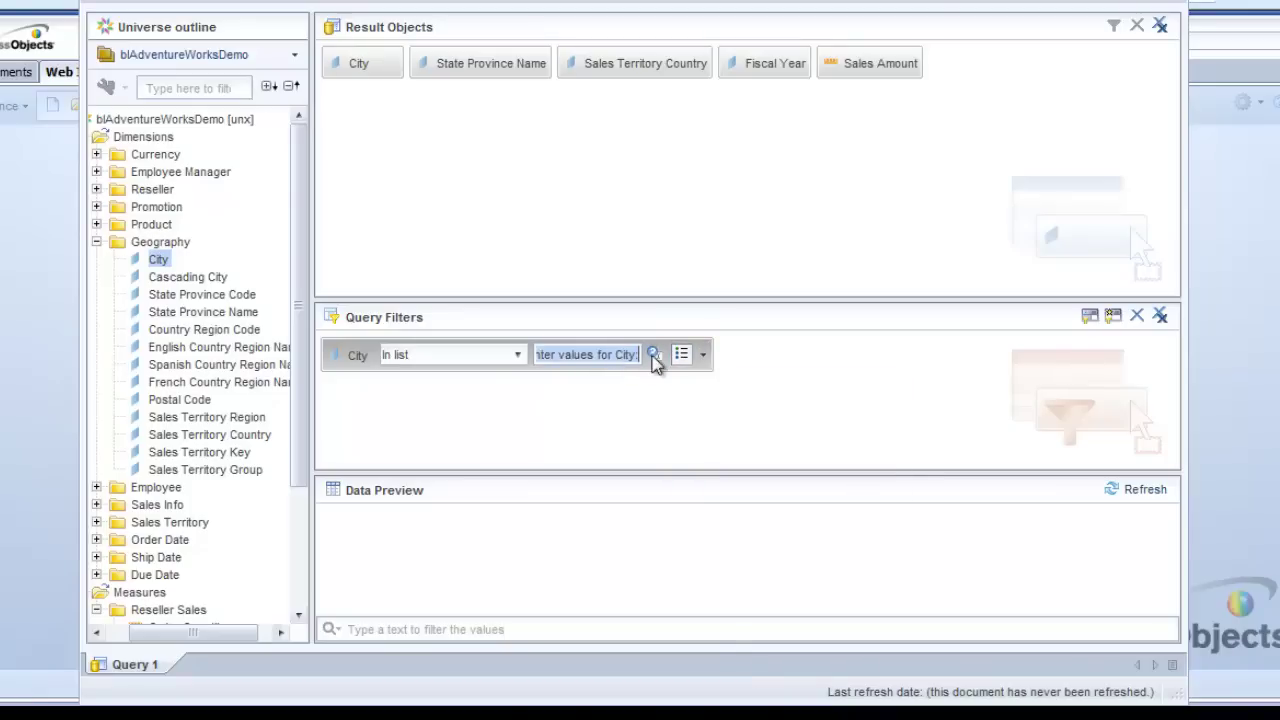
{"action": "left_click", "coordinate": [652, 355]}
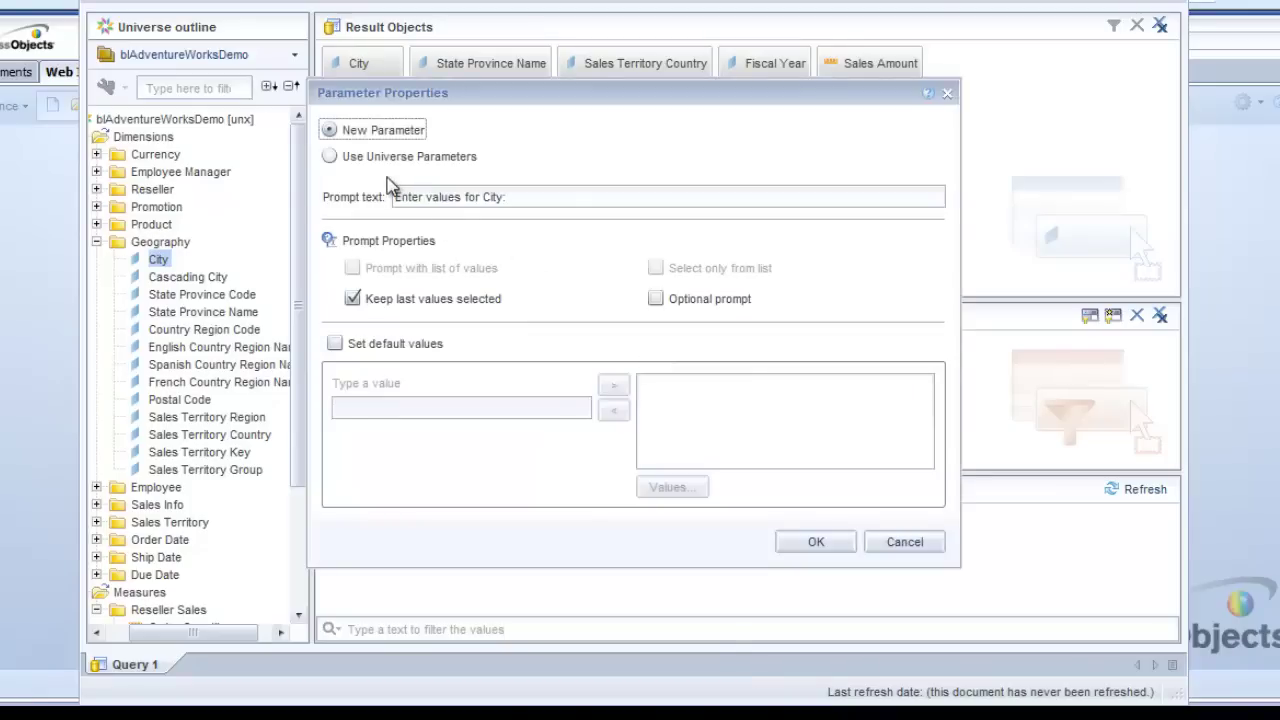
{"action": "left_click", "coordinate": [335, 160]}
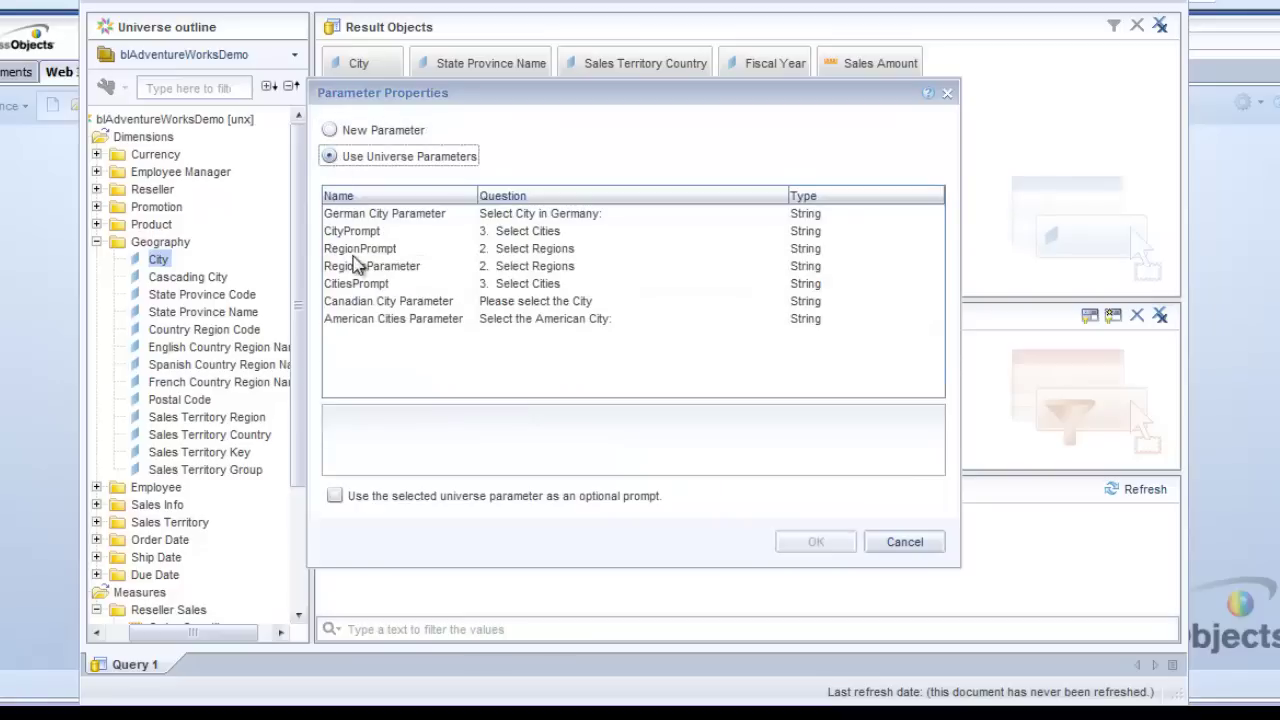
{"action": "left_click", "coordinate": [364, 284]}
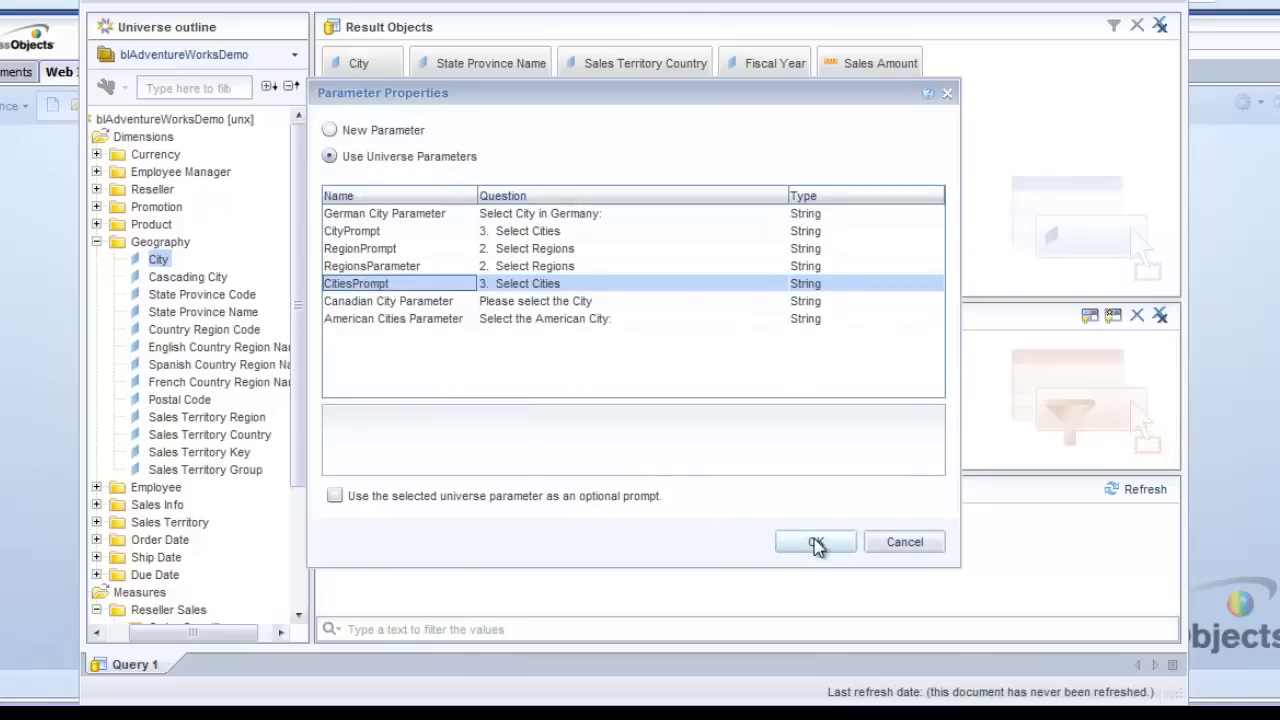
{"action": "left_click", "coordinate": [816, 542]}
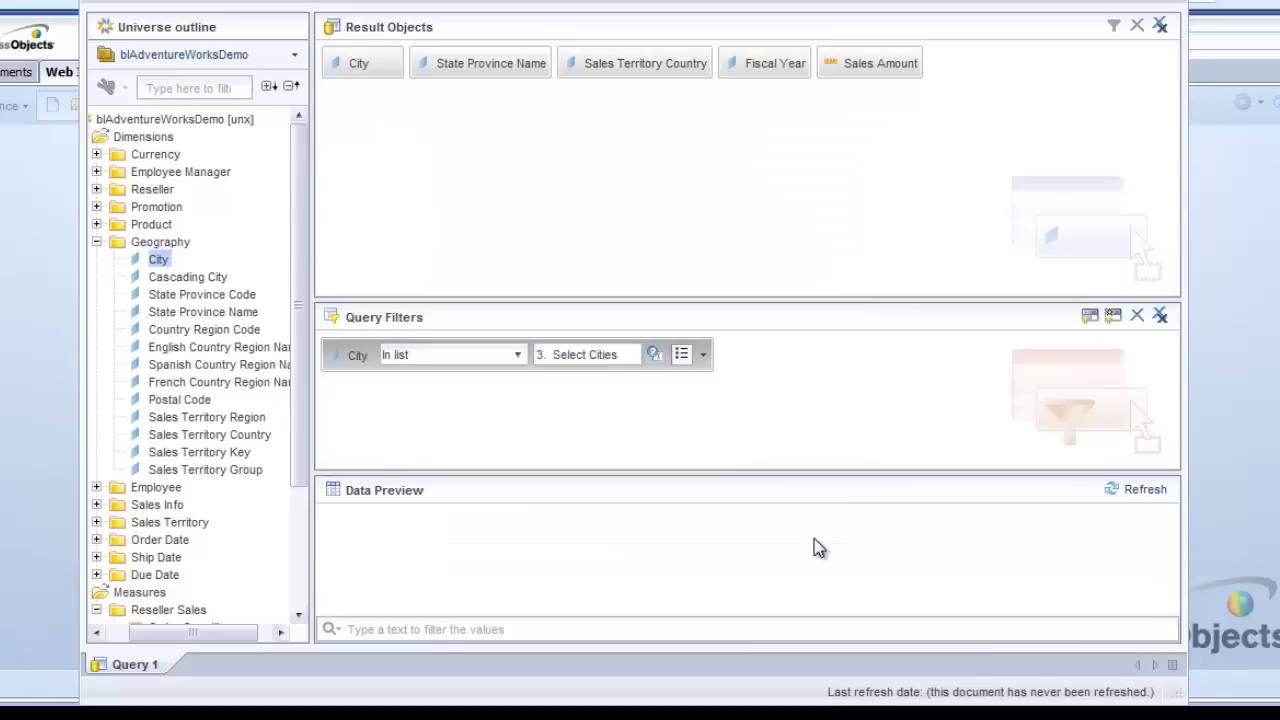
Refresh the data preview and choose Canada for the Select Country prompt.
{"action": "left_click", "coordinate": [1138, 493]}
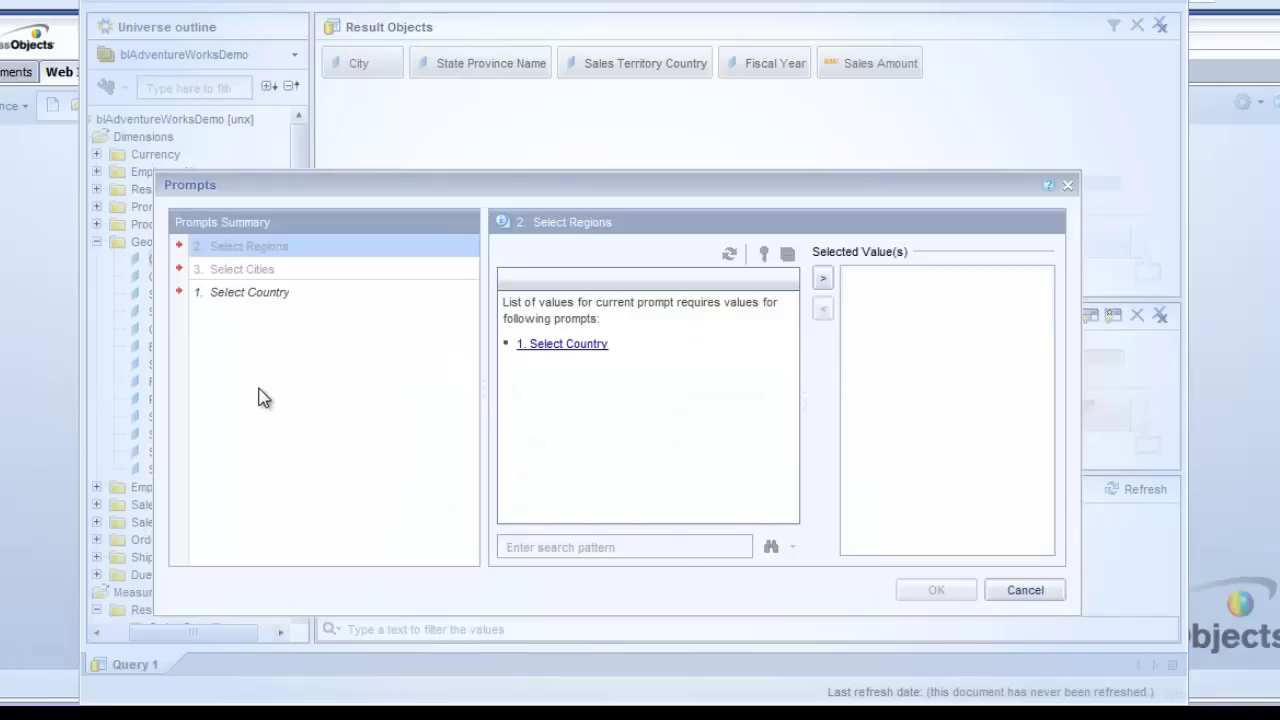
{"action": "left_click", "coordinate": [257, 300]}
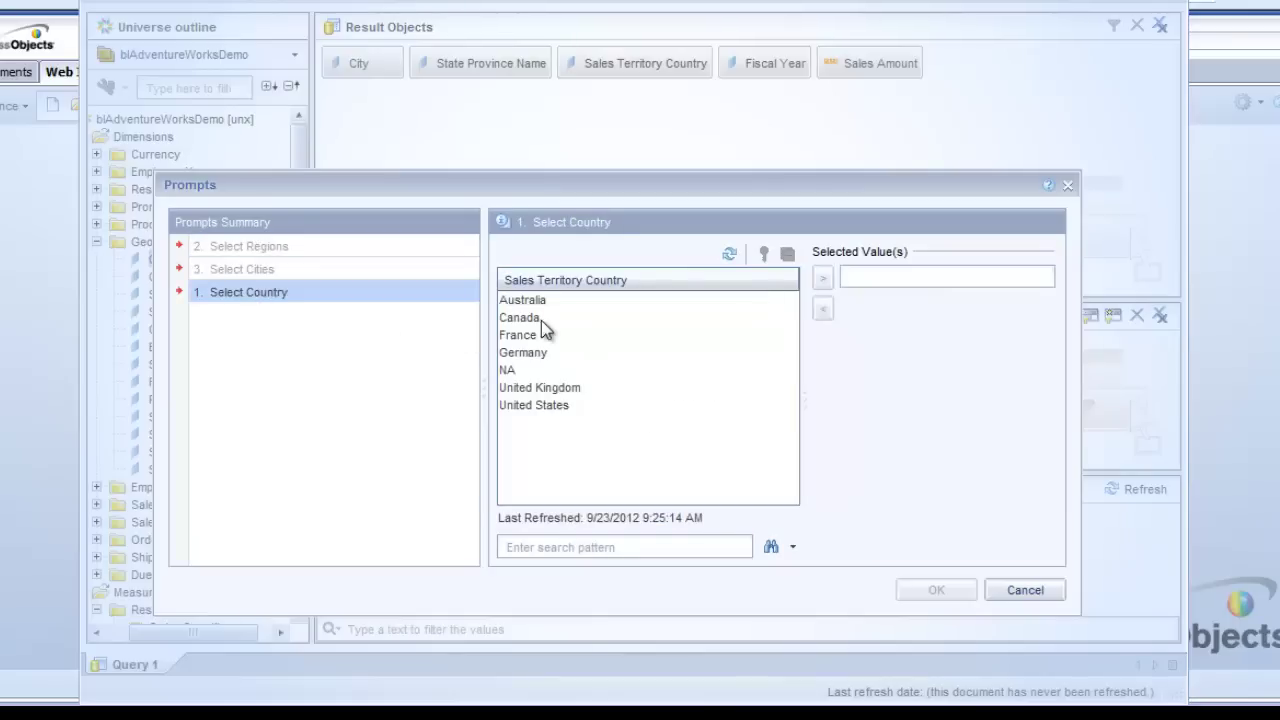
{"action": "left_click", "coordinate": [540, 318]}
{"action": "left_click", "coordinate": [823, 279]}
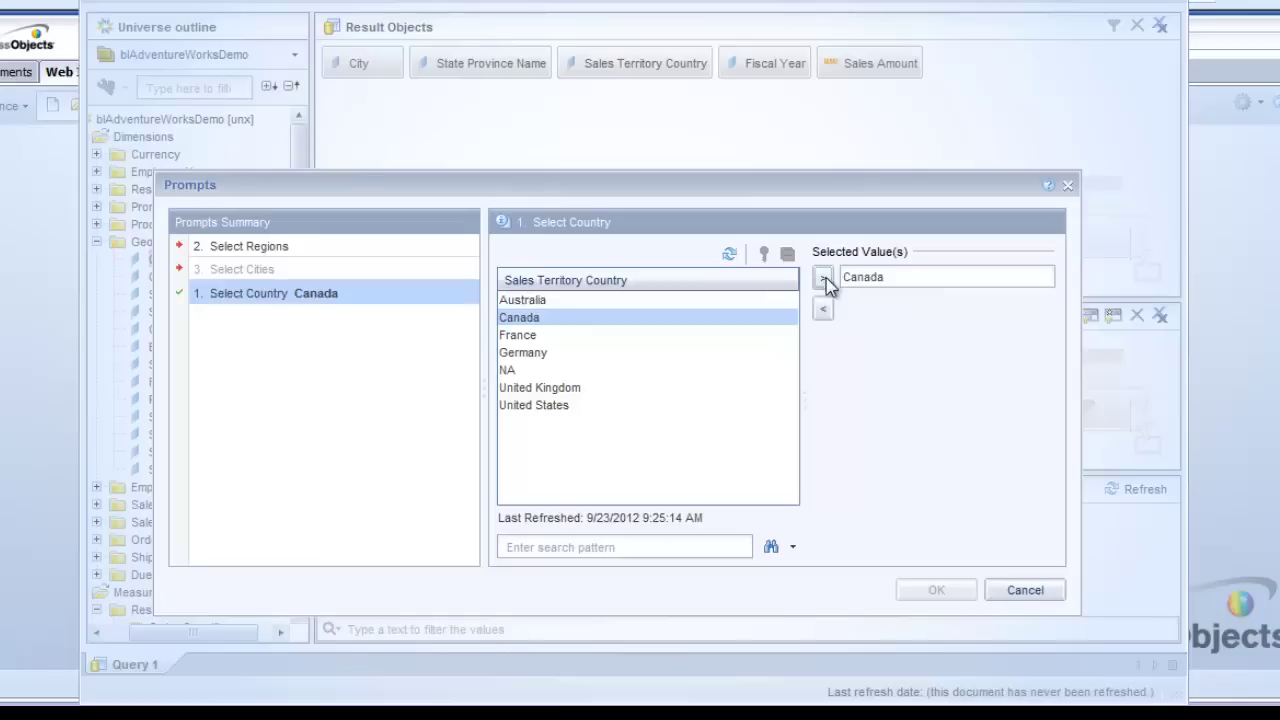
Choose Manitoba and Ontario as the values of the Select Regions prompt.
{"action": "left_click", "coordinate": [239, 247]}
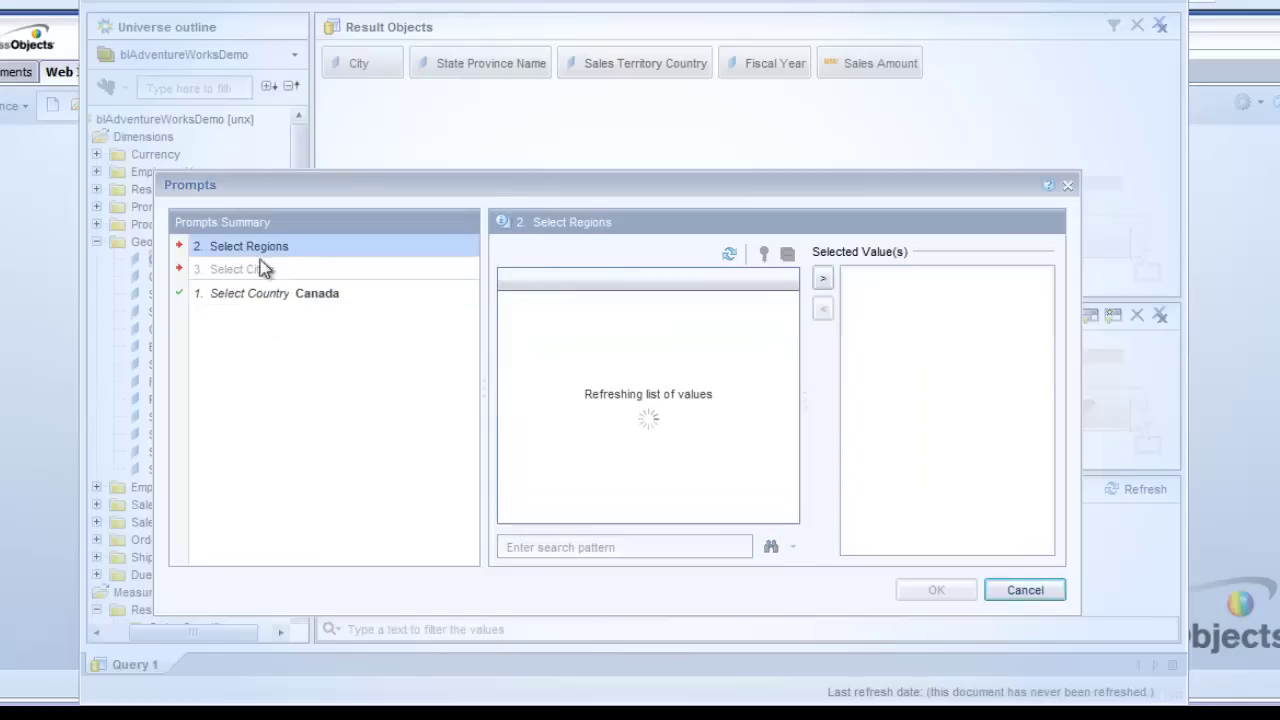
{"action": "left_click", "coordinate": [540, 353]}
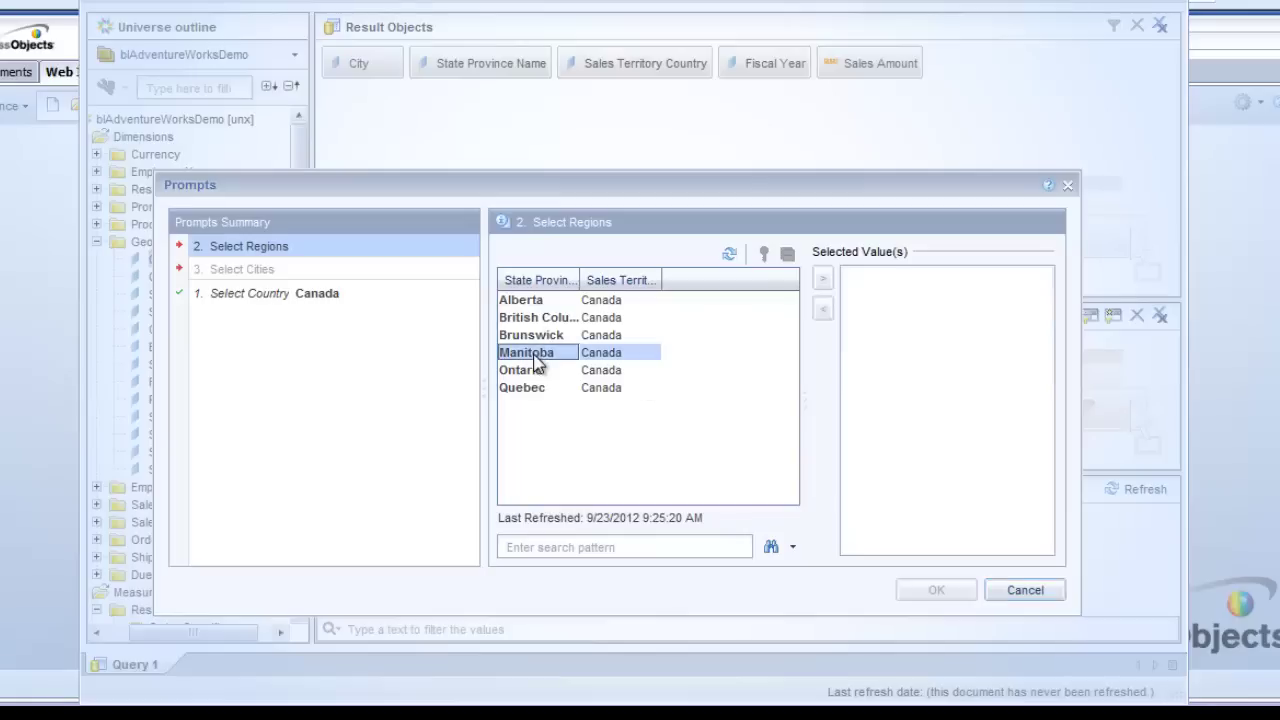
{"action": "left_click", "coordinate": [822, 281]}
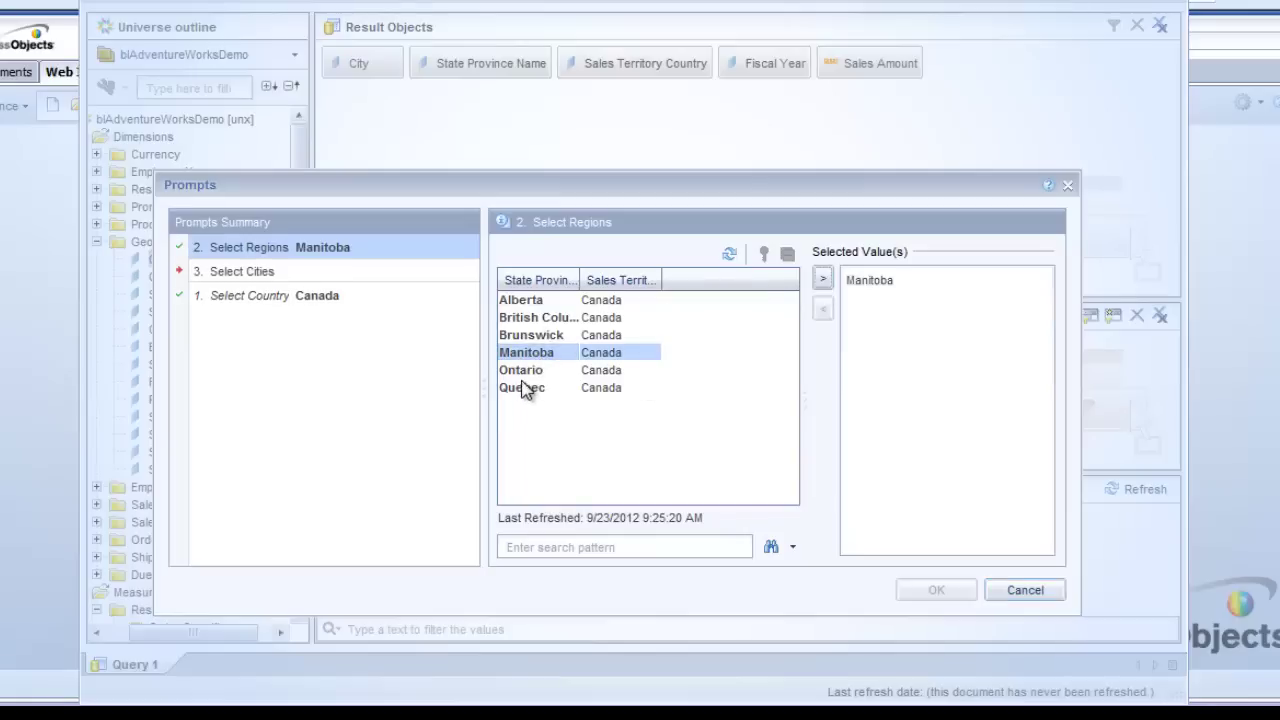
{"action": "left_click", "coordinate": [535, 370]}
{"action": "left_click", "coordinate": [823, 279]}
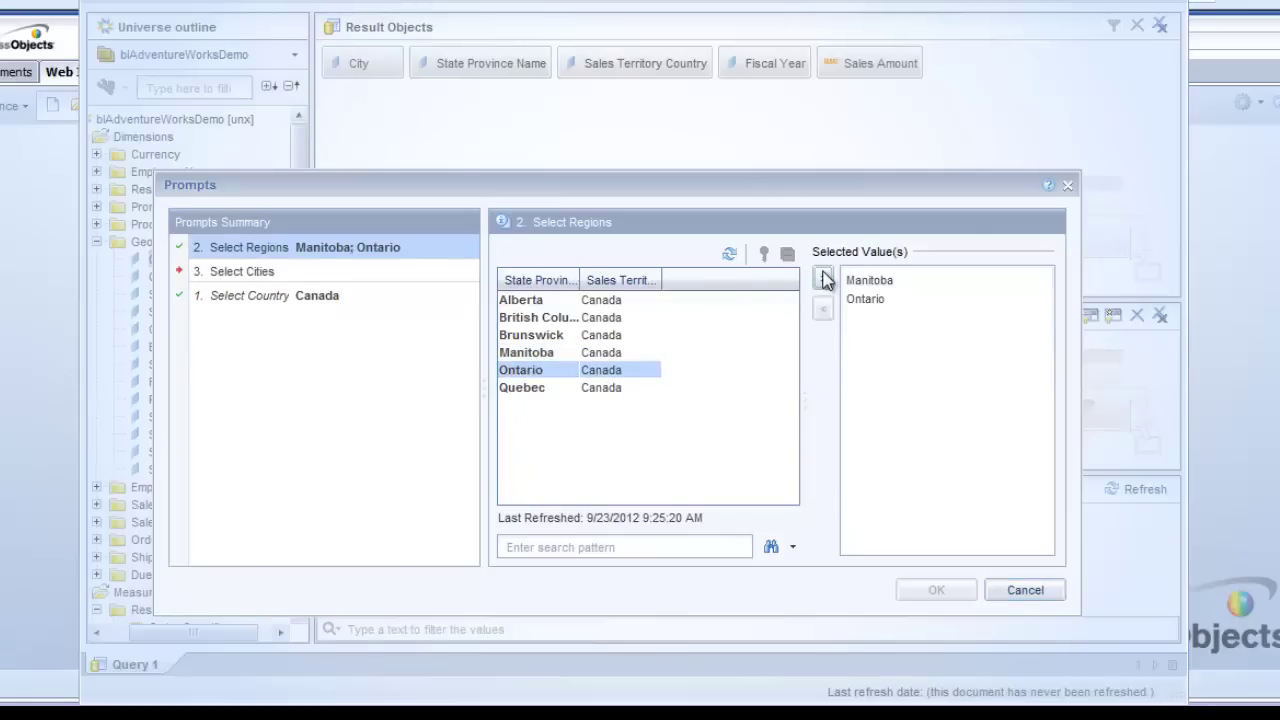
Choose Mississauga, Winnipeg and Toronto as the Select Cities prompt values and submit the prompts to load the data preview.
{"action": "left_click", "coordinate": [231, 272]}
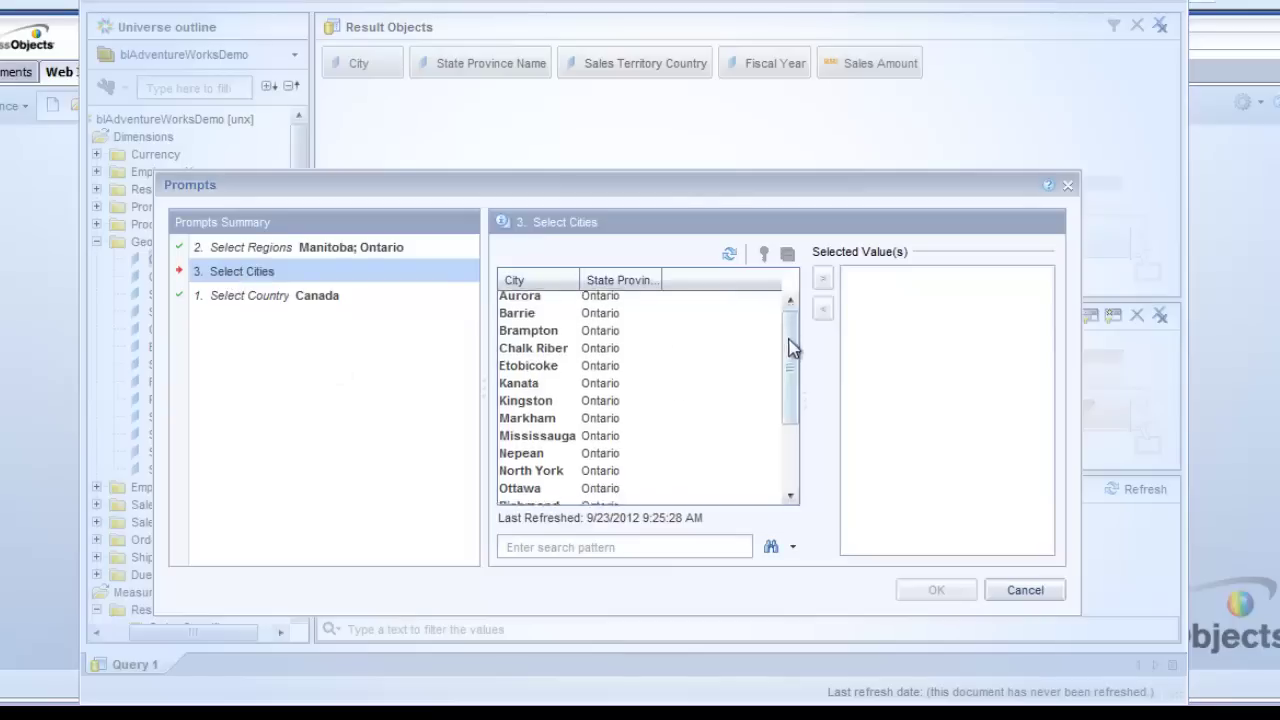
{"action": "left_click_drag", "start_coordinate": [790, 347], "coordinate": [795, 404]}
{"action": "left_click", "coordinate": [550, 321]}
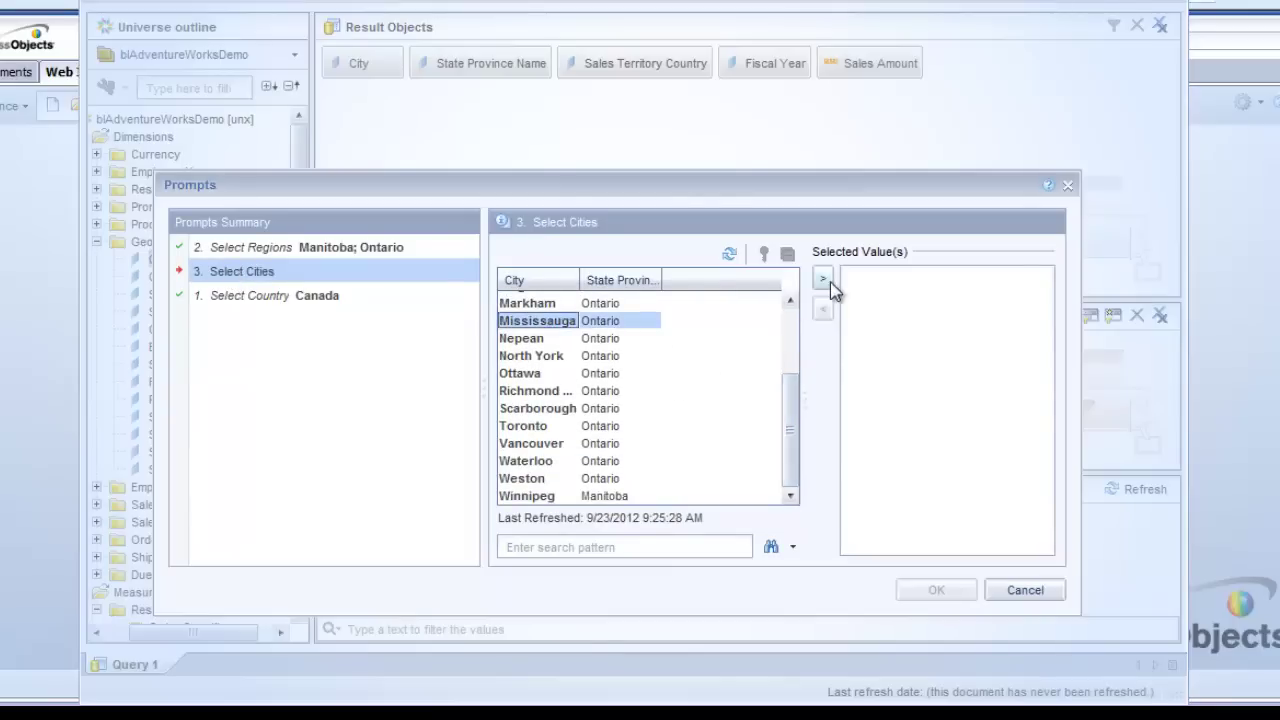
{"action": "left_click", "coordinate": [823, 280]}
{"action": "left_click", "coordinate": [525, 497]}
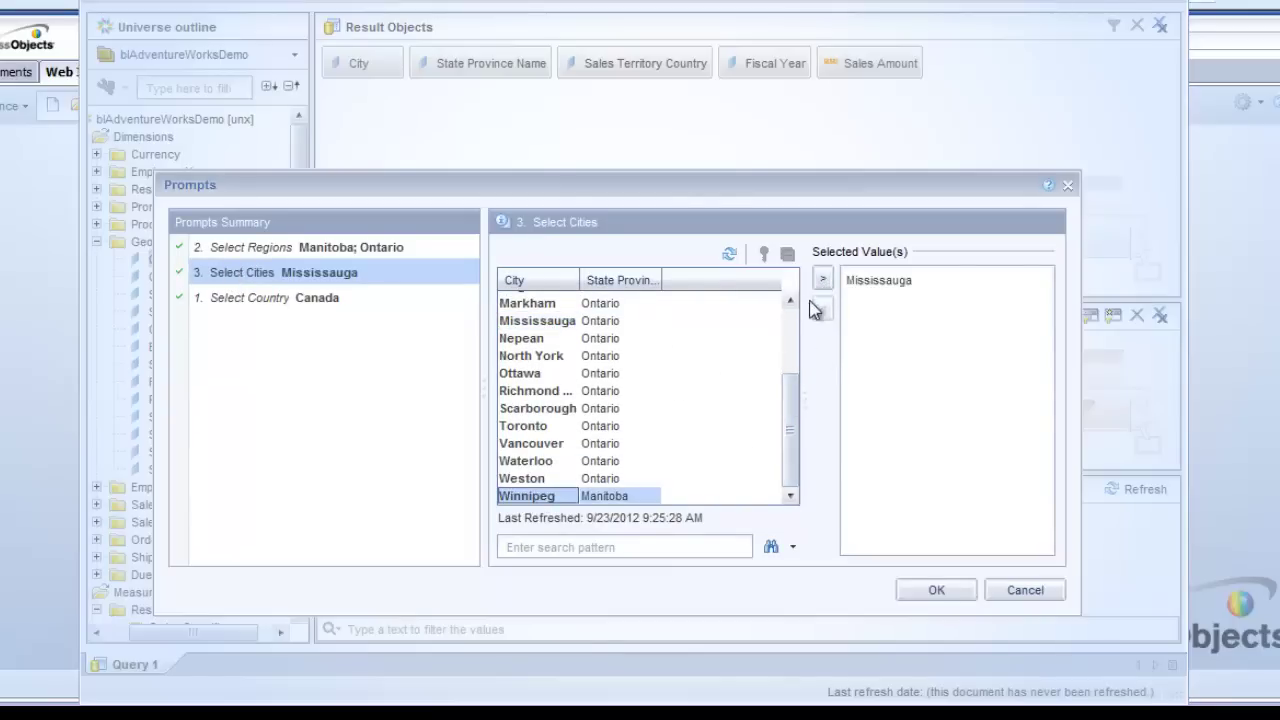
{"action": "left_click", "coordinate": [823, 280]}
{"action": "left_click", "coordinate": [592, 427]}
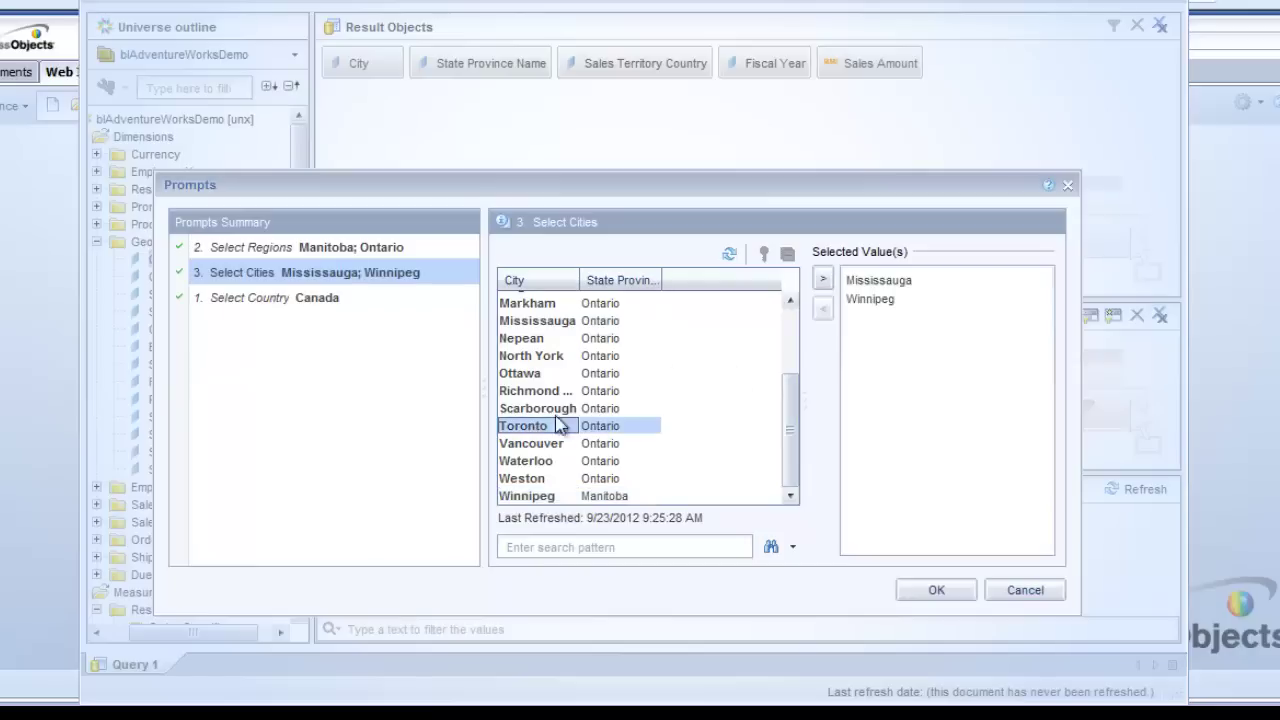
{"action": "left_click", "coordinate": [823, 280]}
{"action": "left_click", "coordinate": [932, 590]}
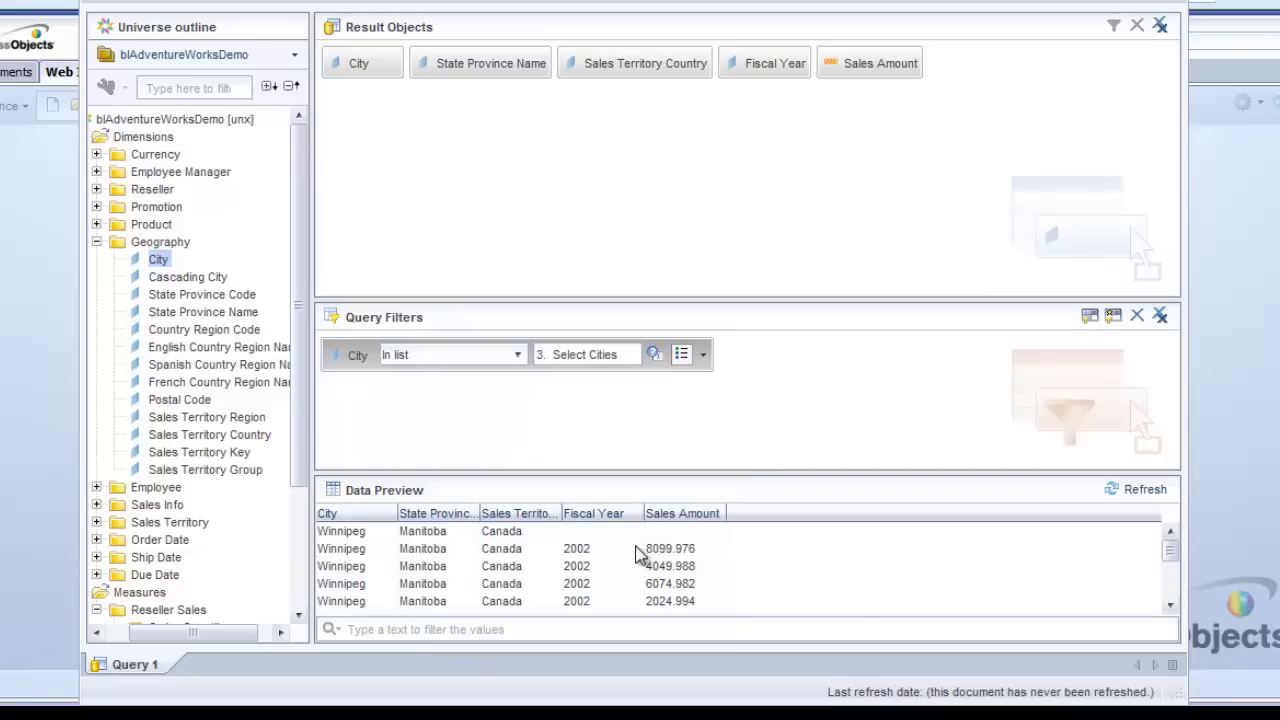
{"action": "mouse_move", "coordinate": [1171, 557]}
{"action": "left_mouse_down"}
{"action": "mouse_move", "coordinate": [1171, 596]}
{"action": "mouse_move", "coordinate": [1160, 552]}
{"action": "mouse_move", "coordinate": [1164, 571]}
{"action": "left_mouse_up"}
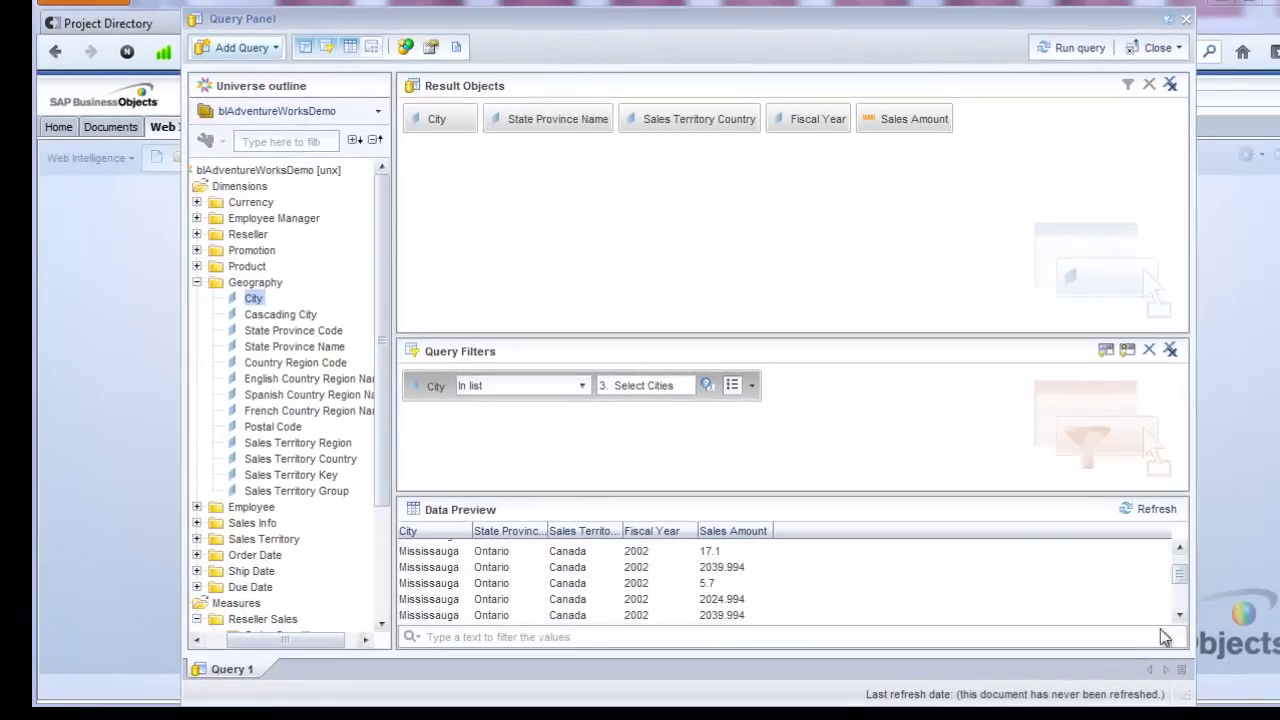
Run the query, keeping the country, region and city prompt values already chosen.
{"action": "left_click", "coordinate": [1072, 48]}
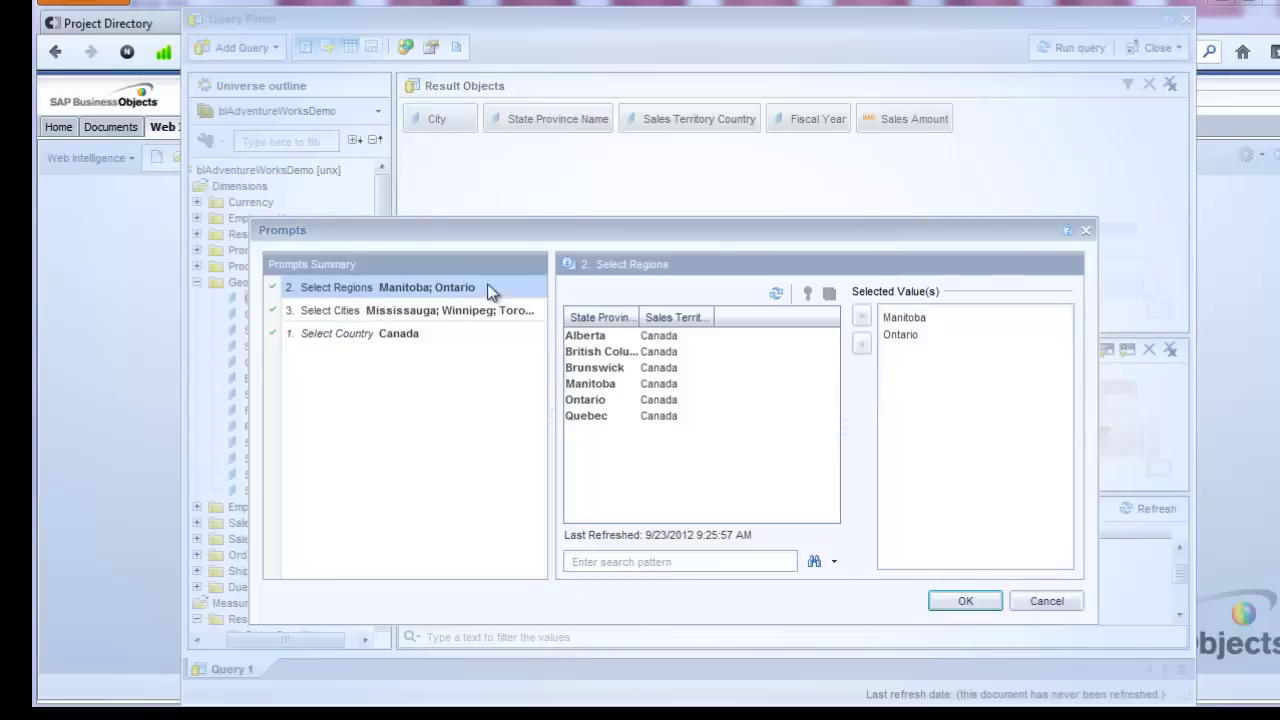
{"action": "left_click_drag", "start_coordinate": [541, 226], "coordinate": [495, 168]}
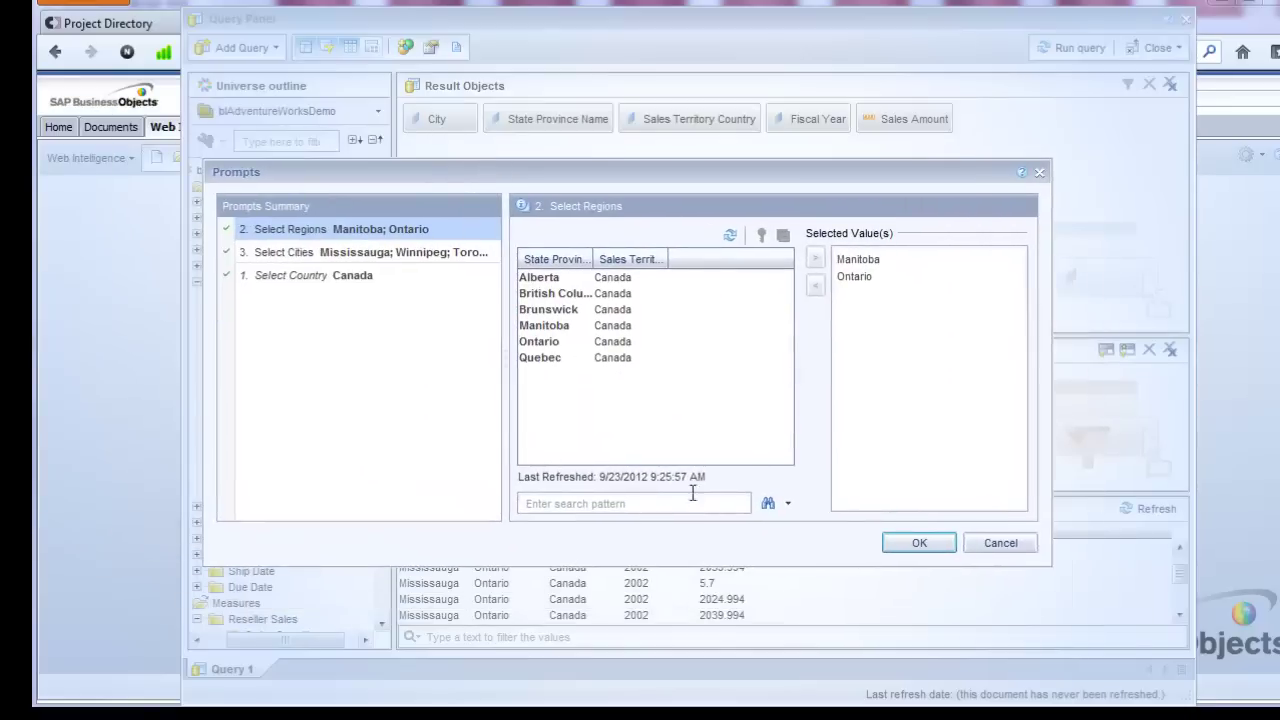
{"action": "left_click", "coordinate": [921, 544]}
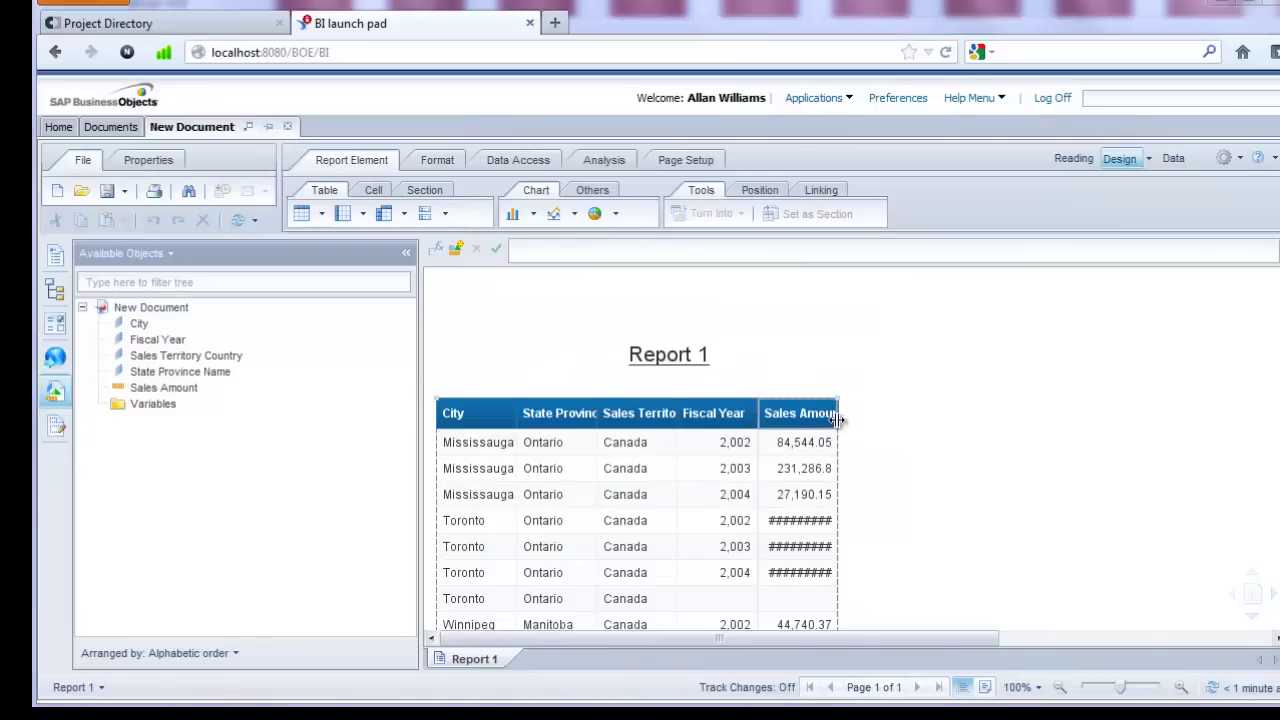
Auto-fit the Sales Amount column's width in the report table and review the rows for the chosen cities.
{"action": "double_click", "coordinate": [836, 419]}
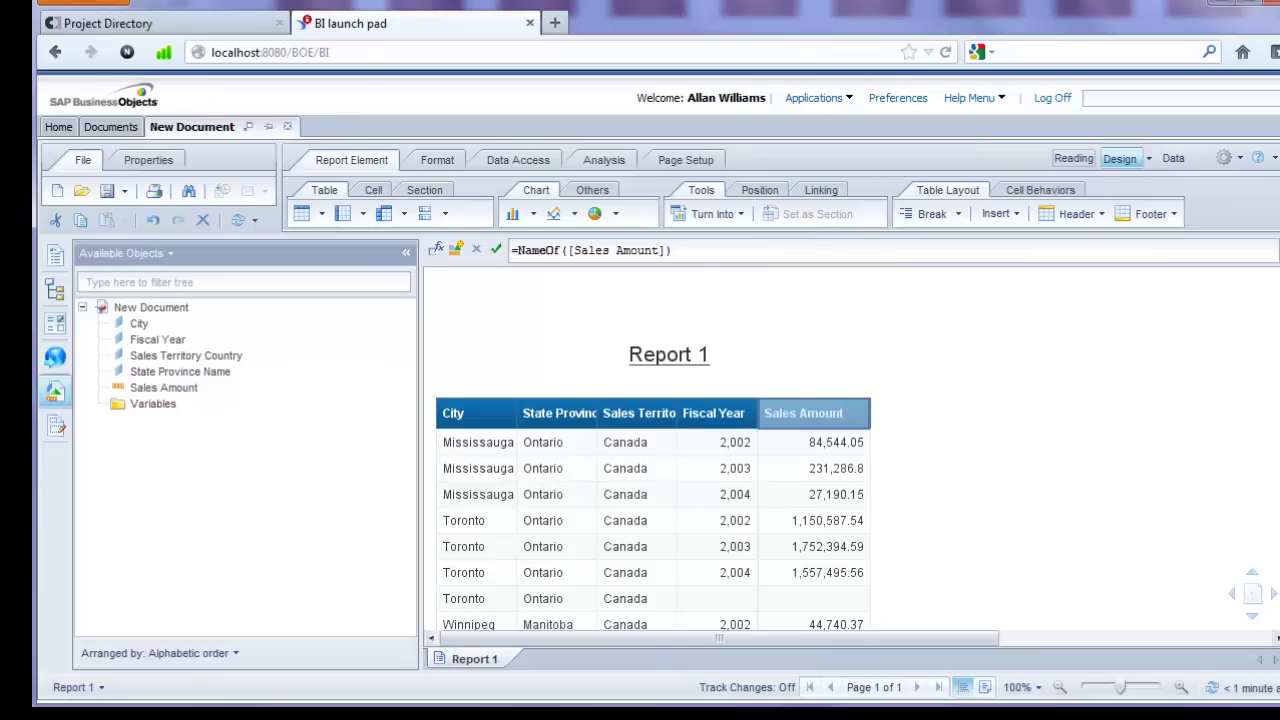
{"action": "scroll", "coordinate": [846, 458], "scroll_direction": "down", "scroll_amount": 1}
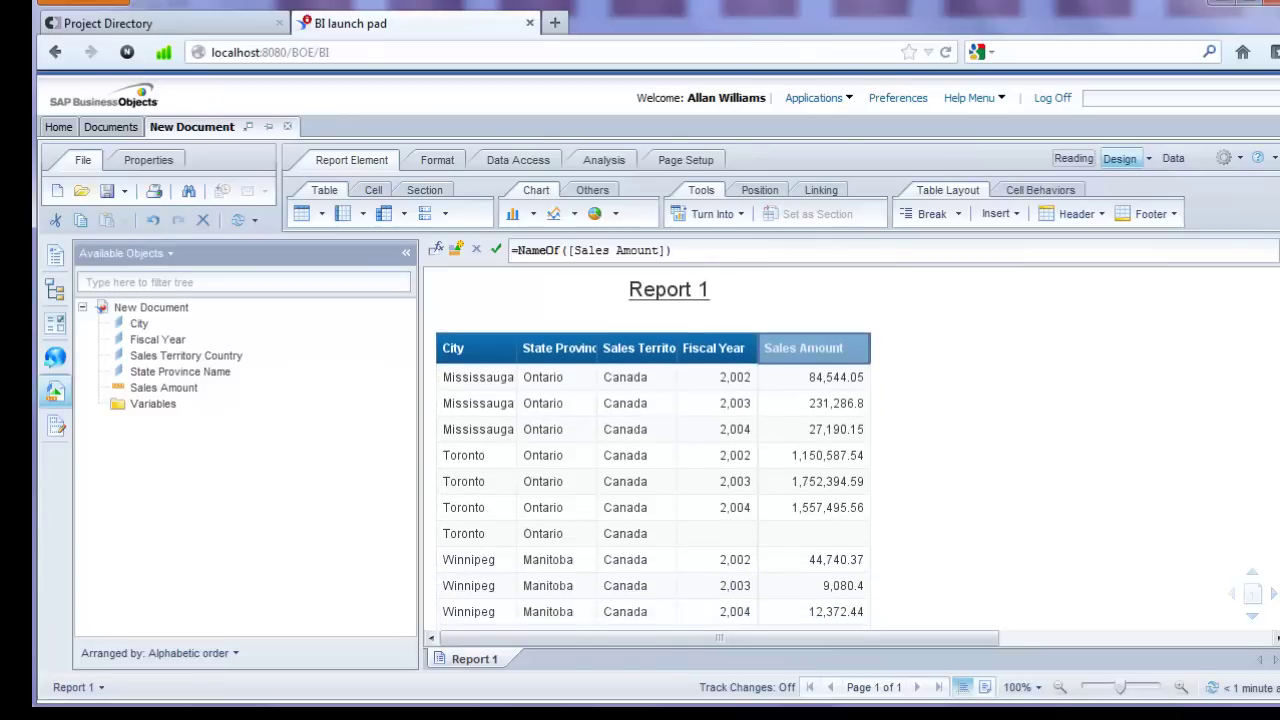
{"action": "scroll", "coordinate": [846, 458], "scroll_direction": "down", "scroll_amount": 2}
{"action": "scroll", "coordinate": [846, 458], "scroll_direction": "up", "scroll_amount": 3}
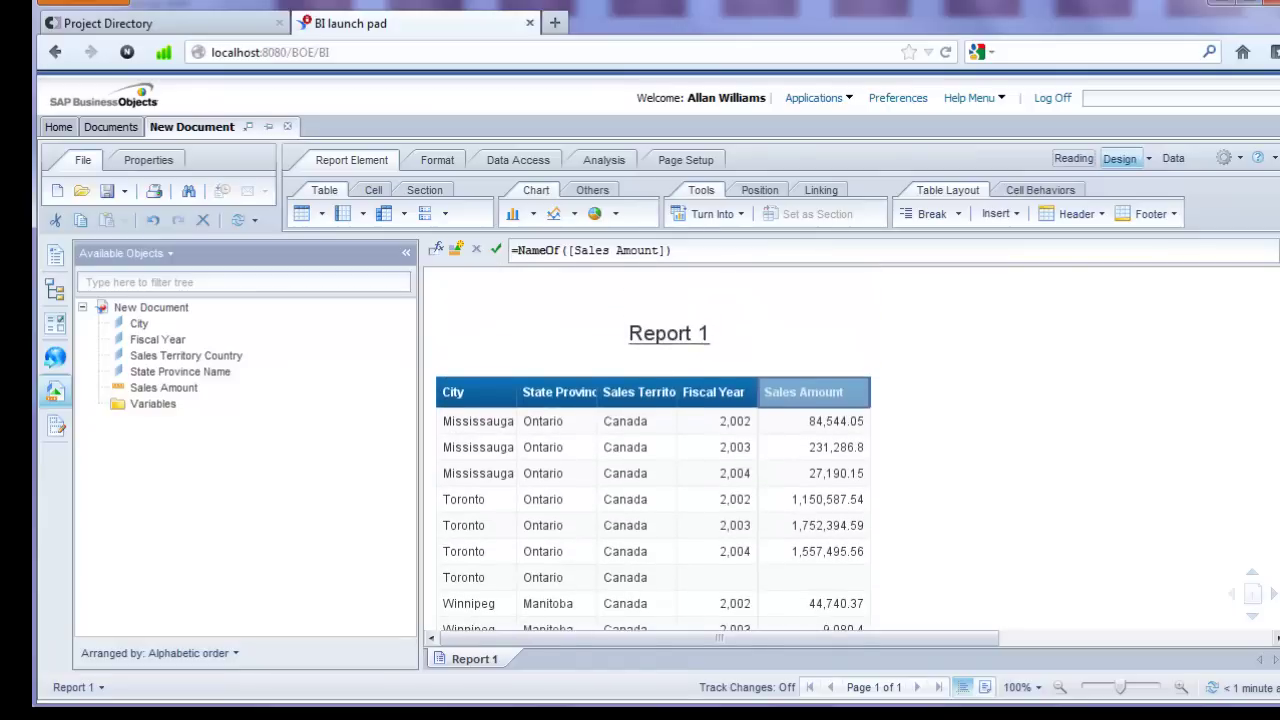